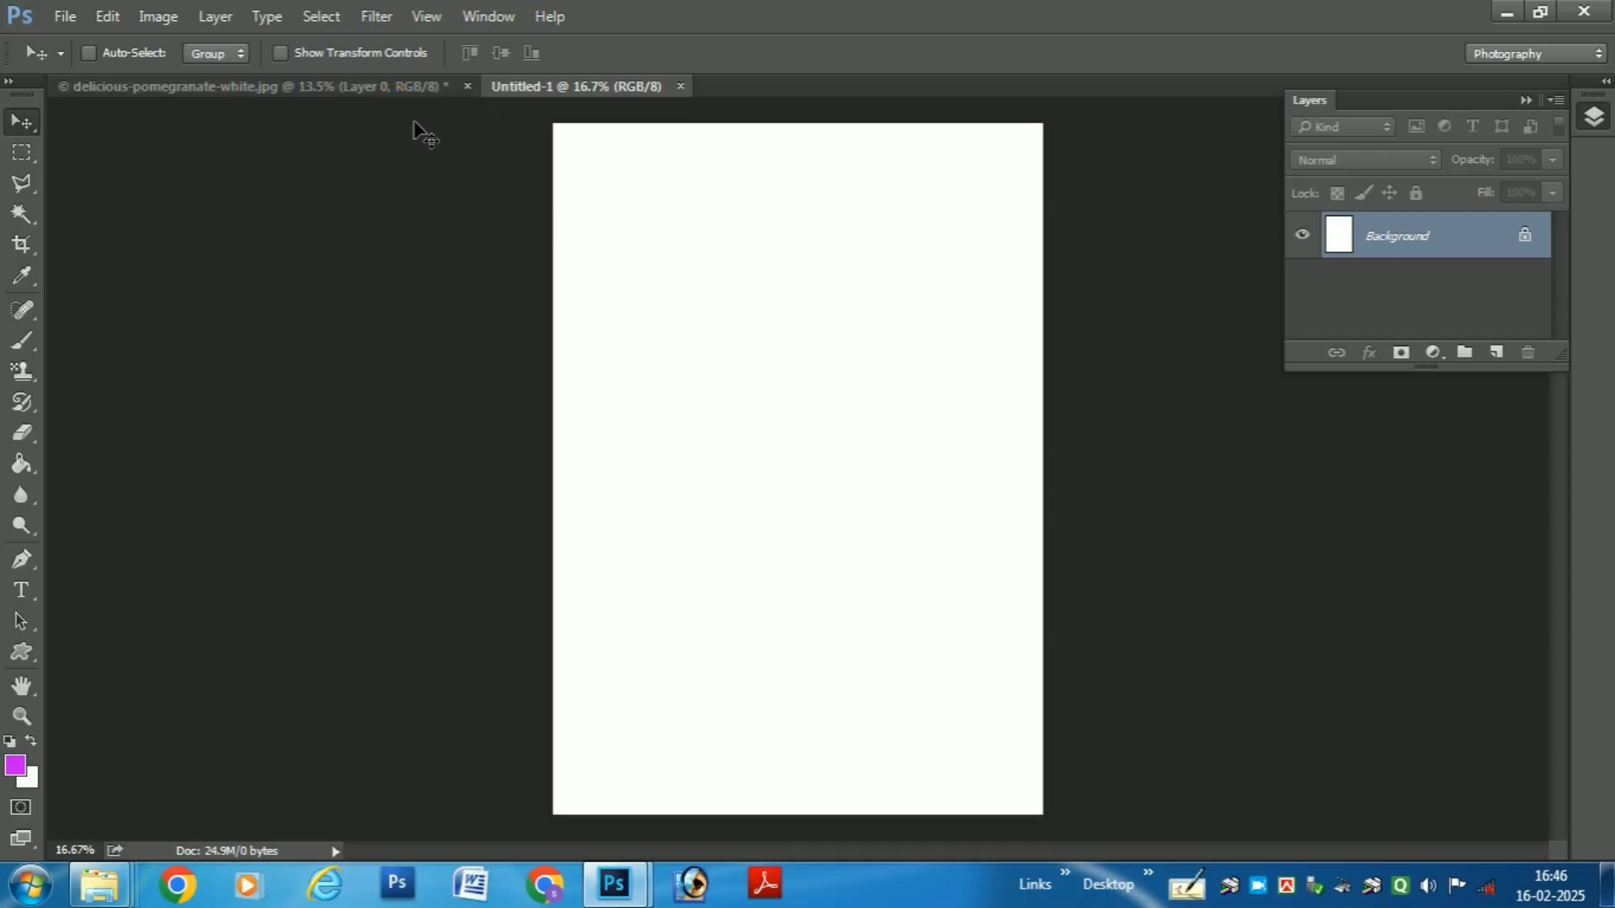
- Copy the pomegranate from delicious-pomegranate-white.jpg into Untitled-1, scale it to 71% and centre it across the page
{"action": "left_click", "coordinate": [330, 85]}
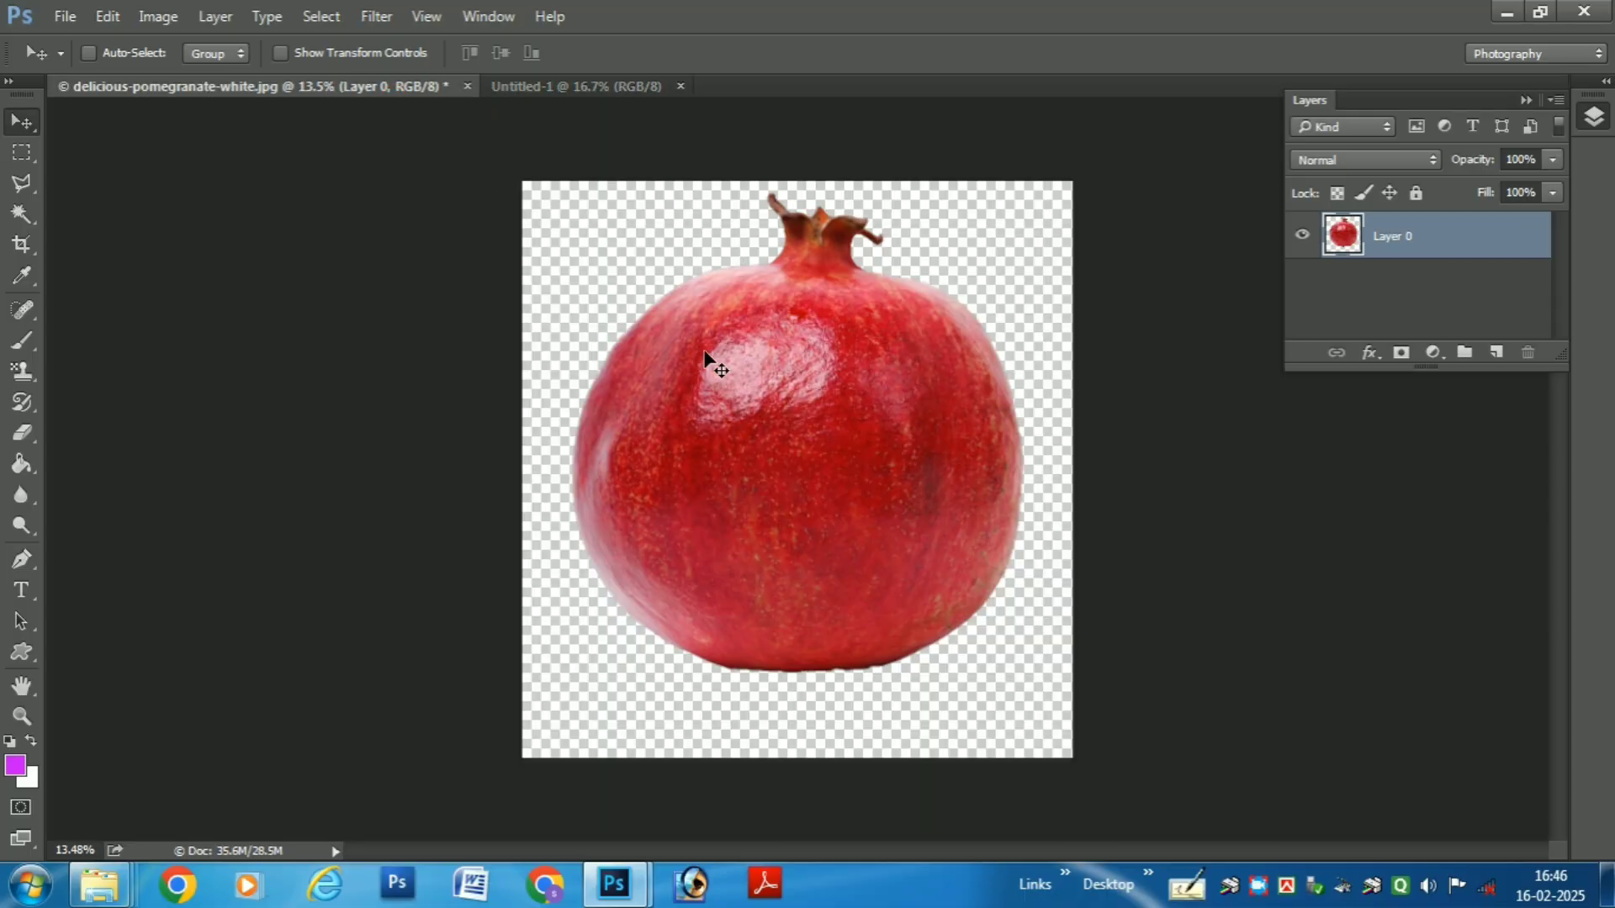
{"action": "left_click_drag", "start_coordinate": [714, 364], "coordinate": [863, 318]}
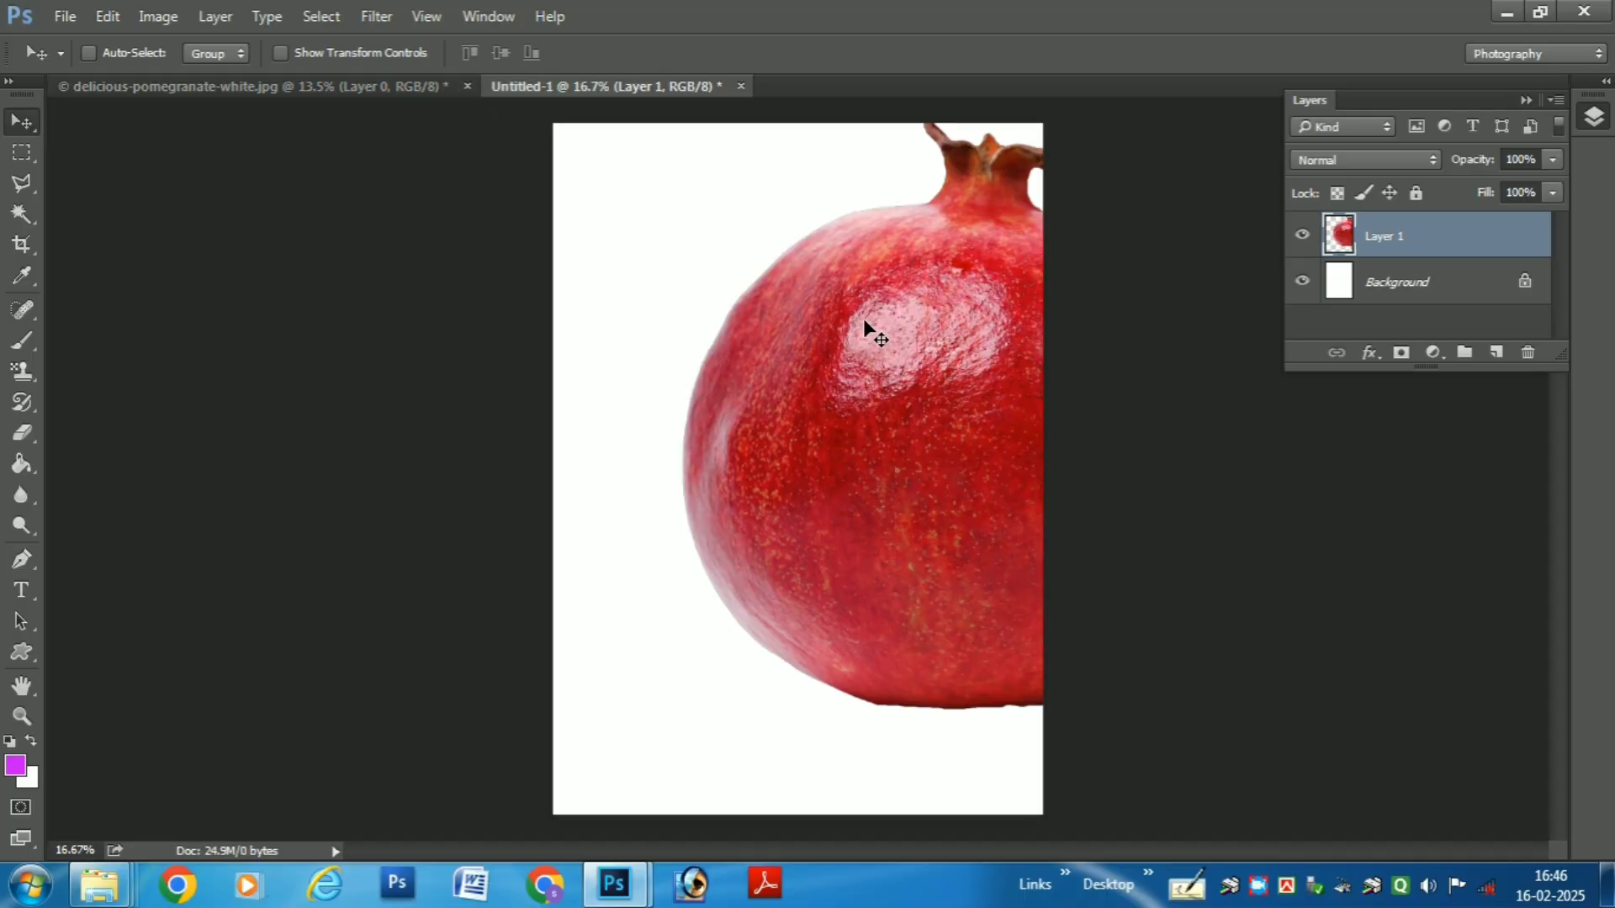
{"action": "key", "text": "ctrl+t"}
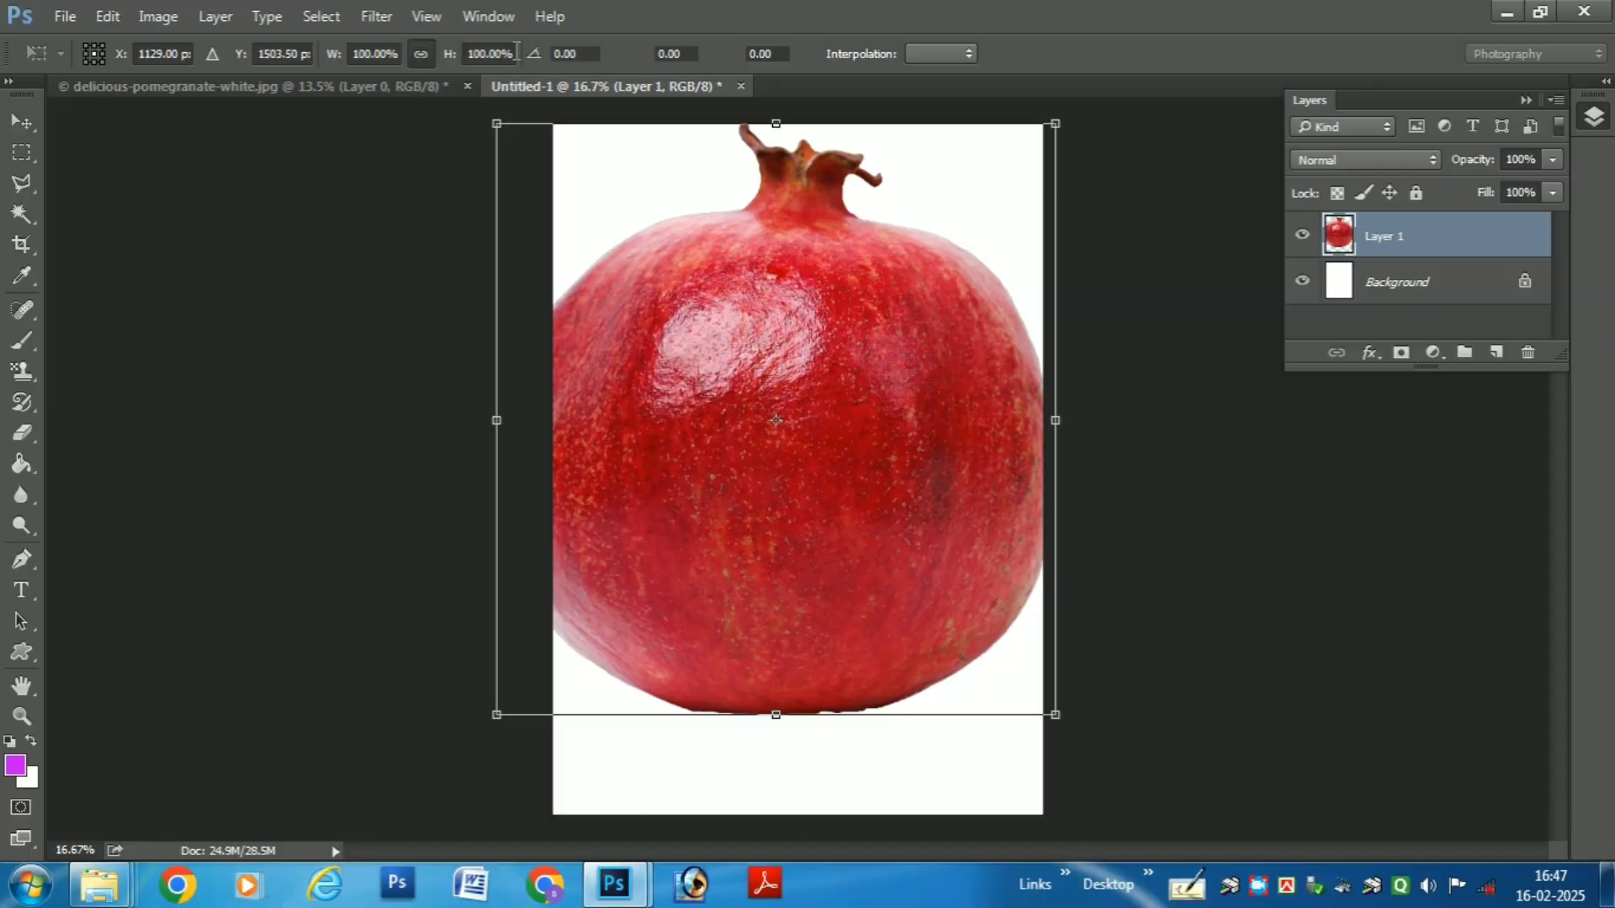
{"action": "double_click", "coordinate": [487, 53]}
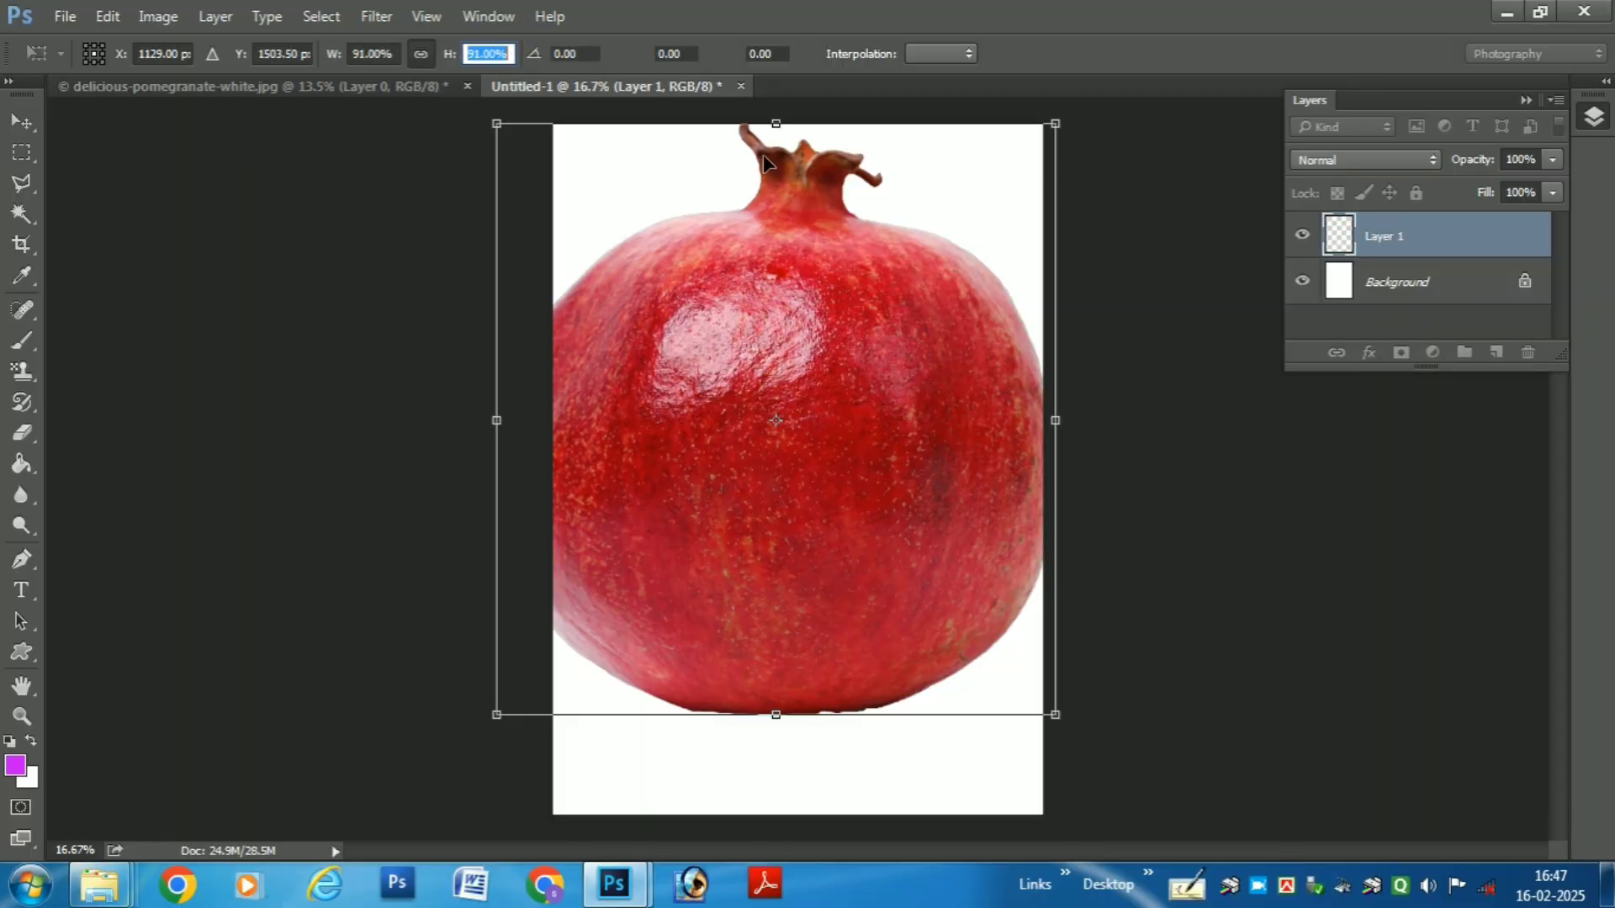
{"action": "type", "text": "76"}
{"action": "key", "text": "Return"}
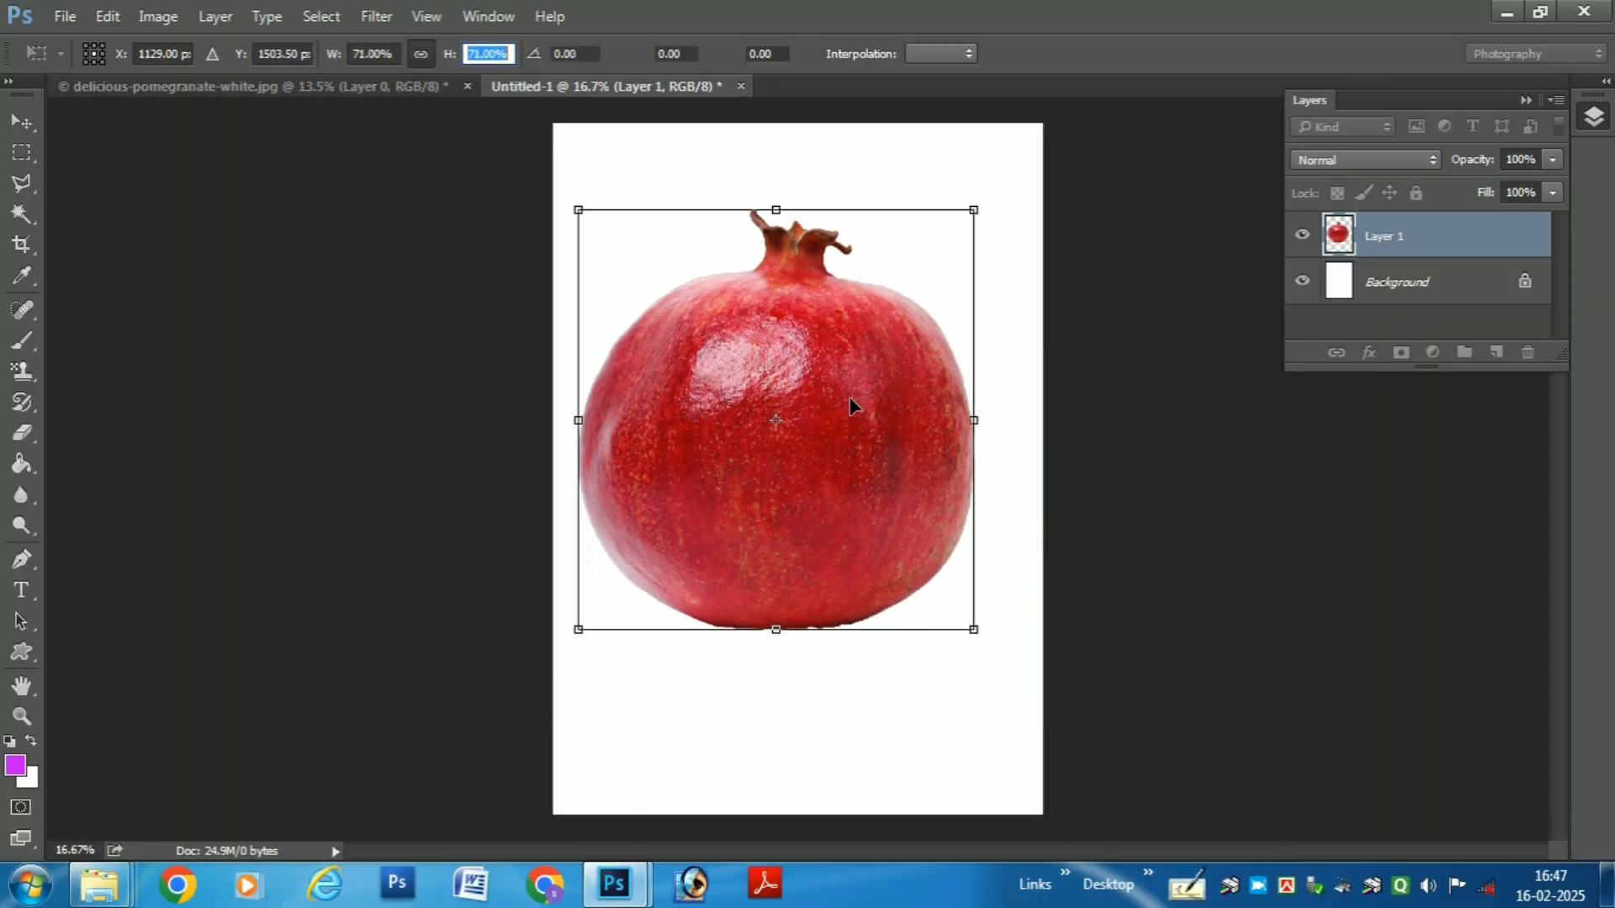
{"action": "left_click_drag", "start_coordinate": [841, 396], "coordinate": [864, 401]}
{"action": "key", "text": "Return"}
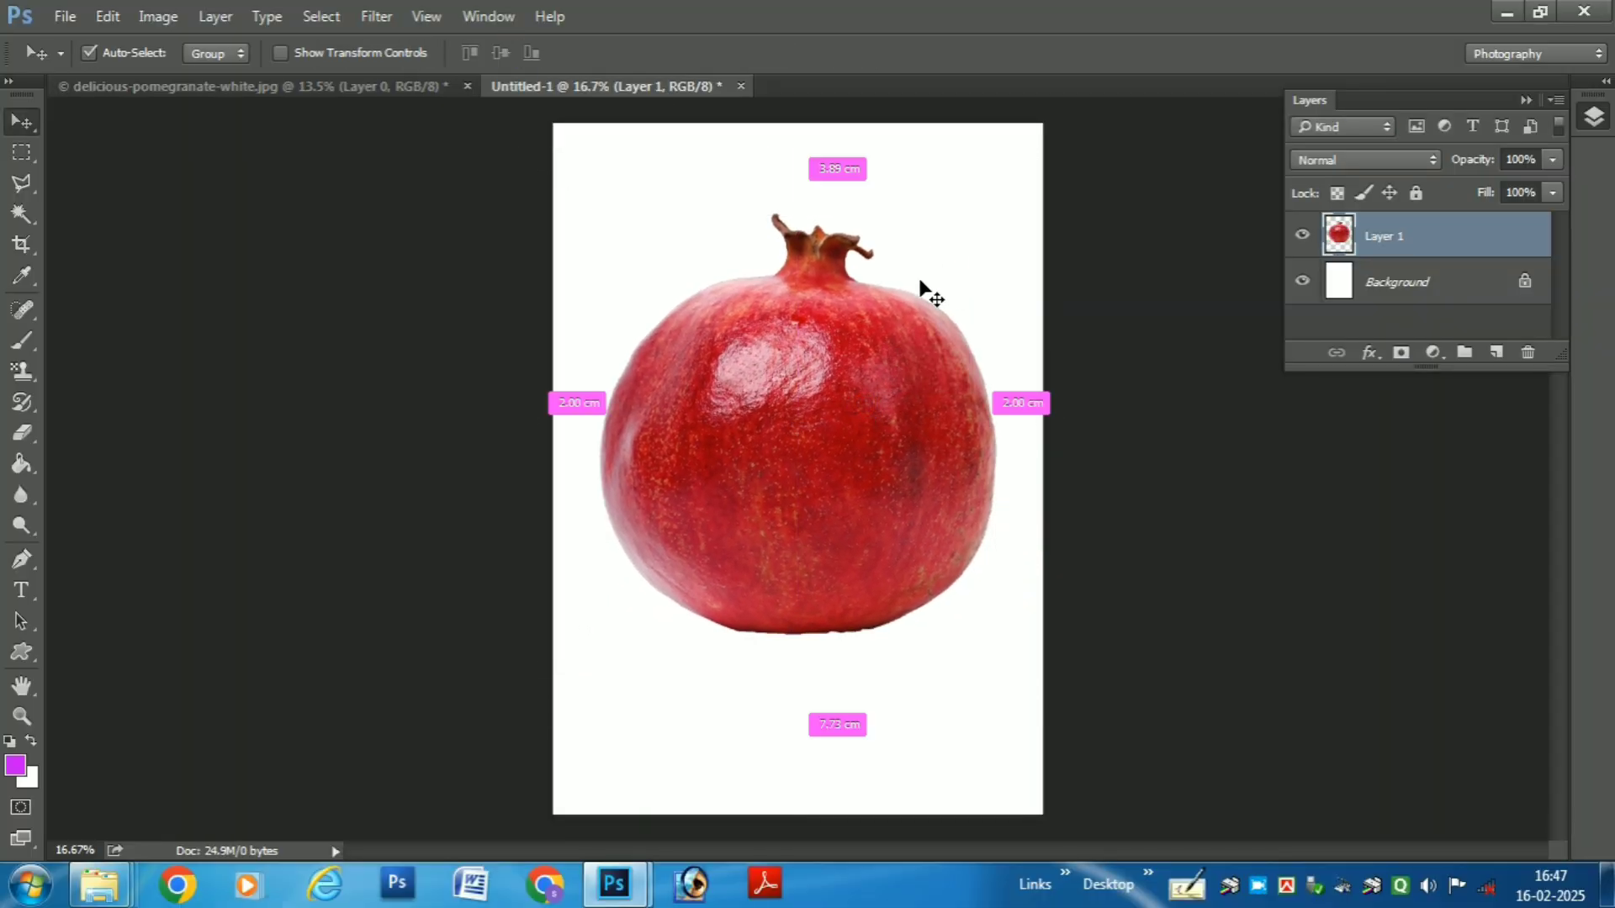
- Enlarge the pomegranate slightly and make Layer 1 the active layer
{"action": "key", "text": "ctrl+t"}
{"action": "left_click_drag", "start_coordinate": [998, 213], "coordinate": [1001, 207]}
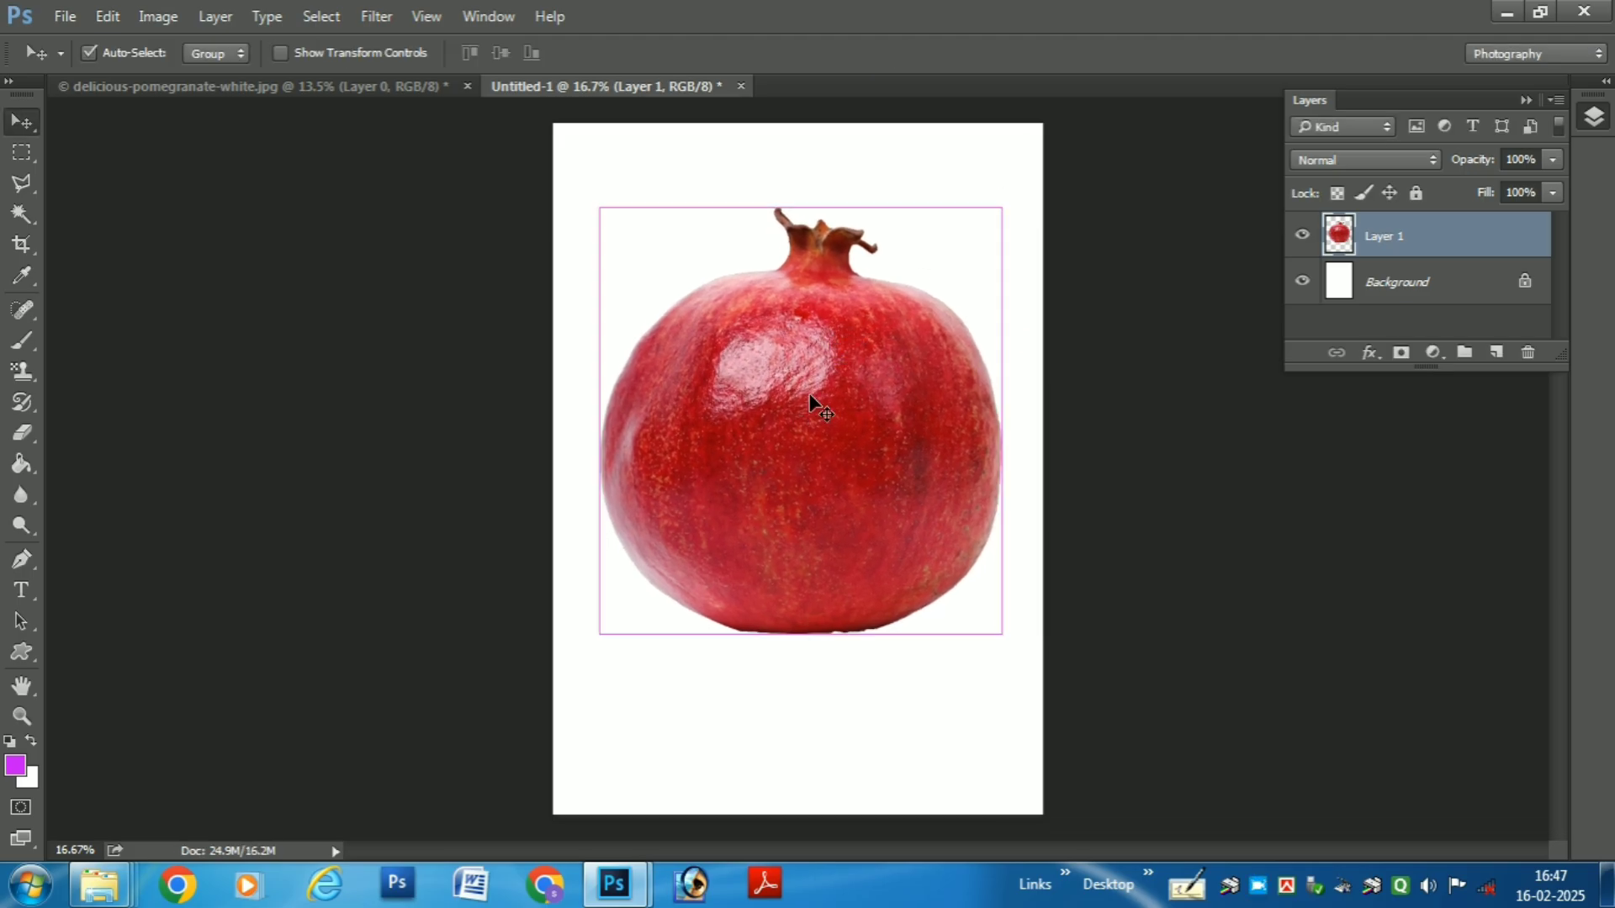
{"action": "right_click", "coordinate": [836, 379]}
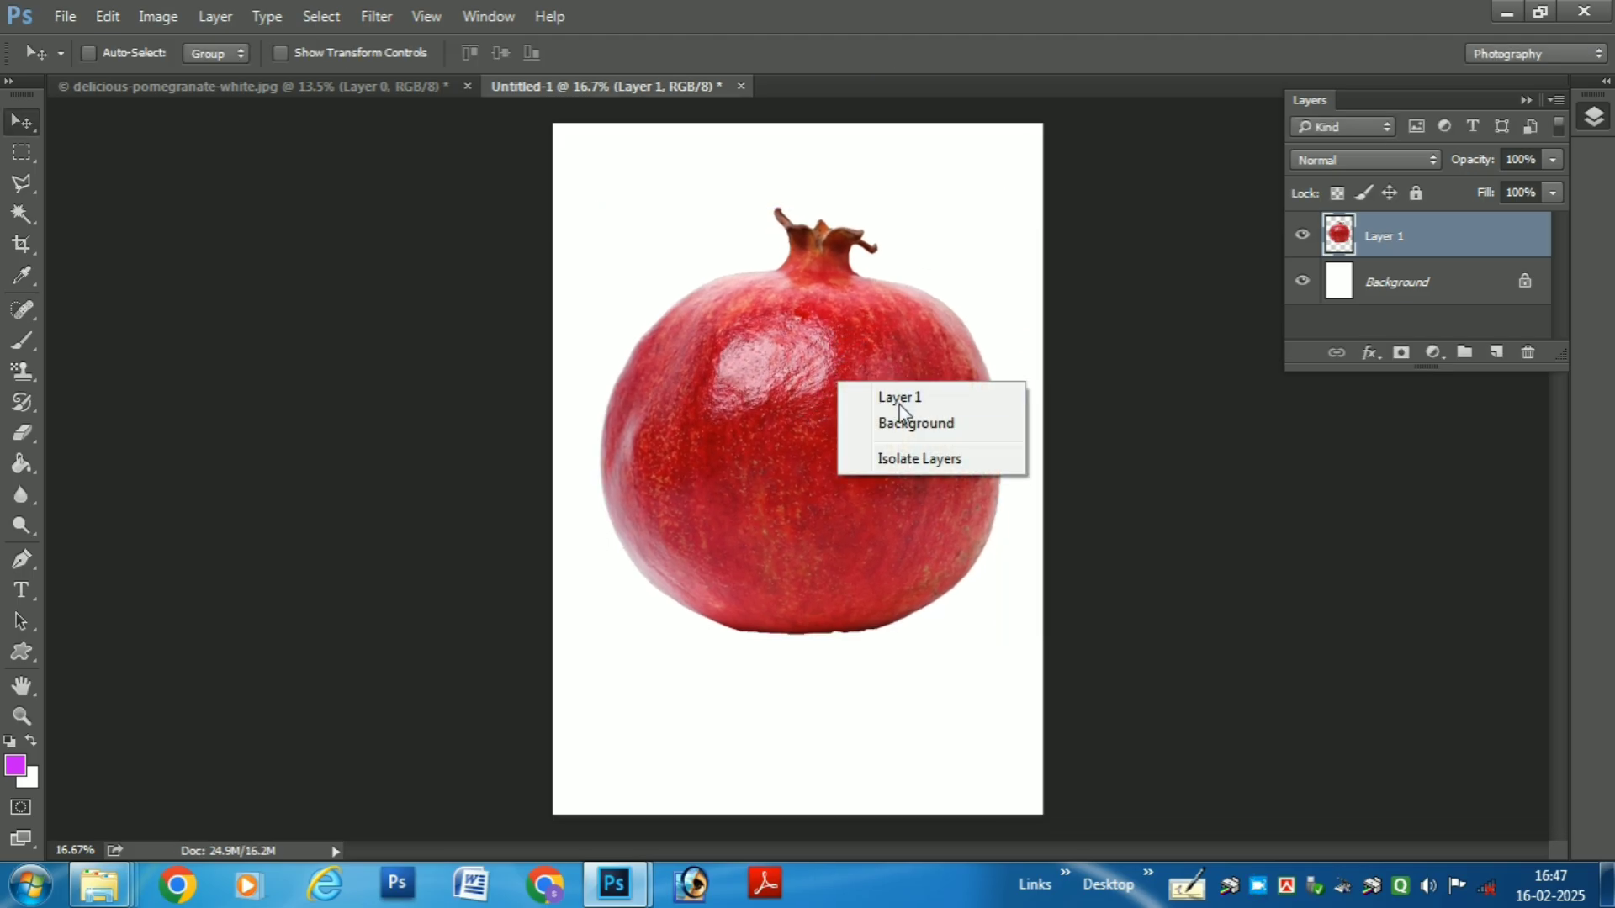
{"action": "left_click", "coordinate": [901, 399]}
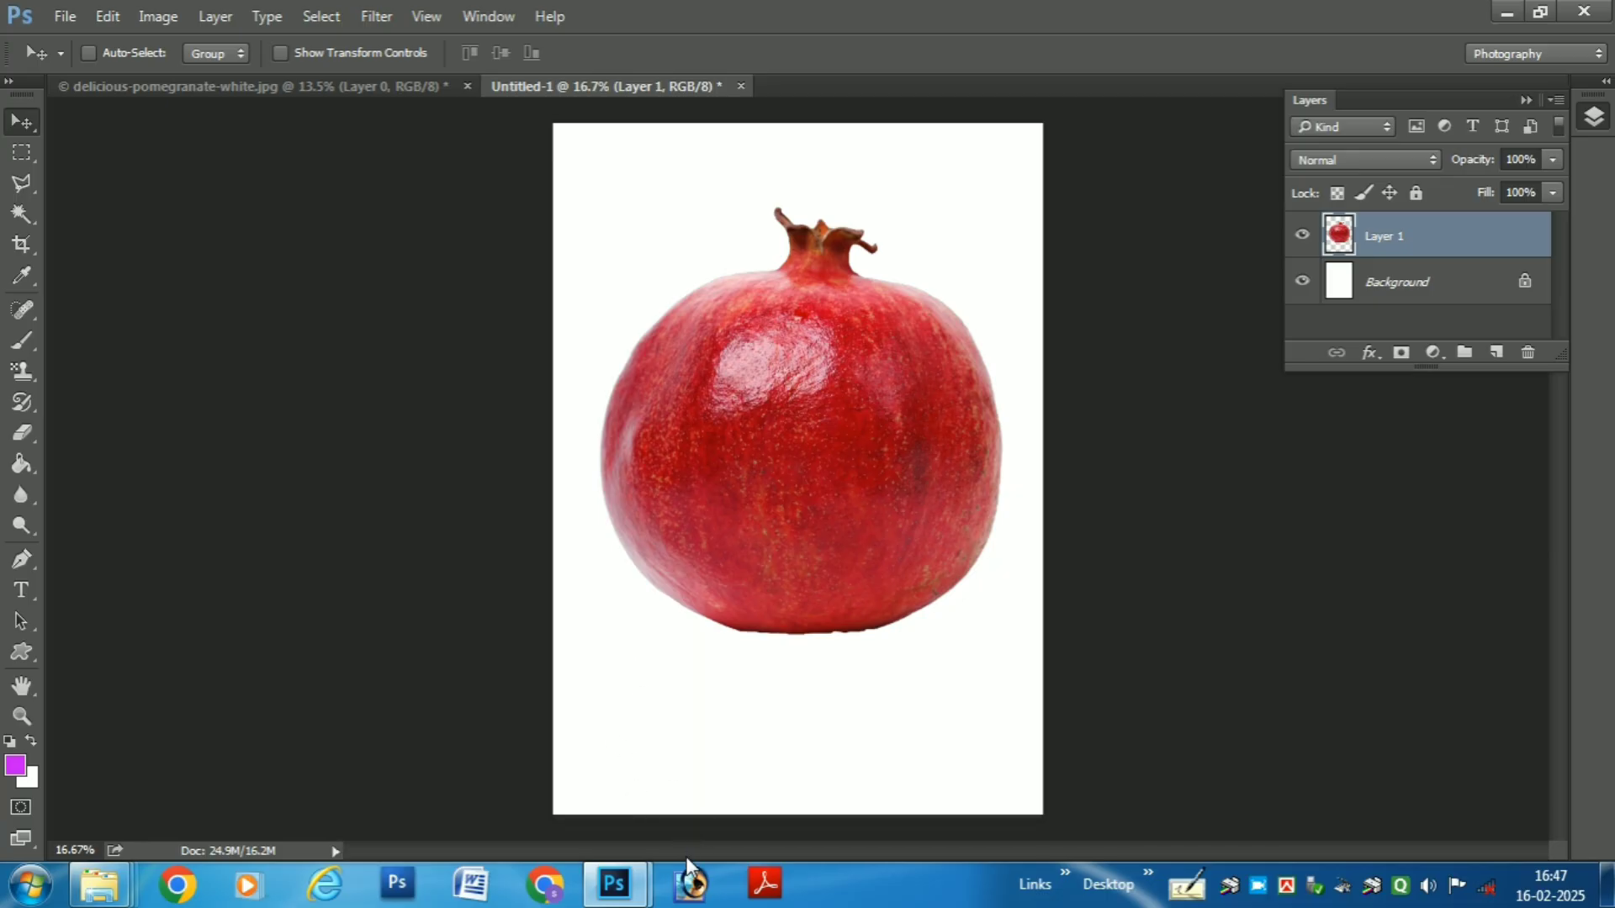
- Bring the bride sketch into Untitled-1, minimise its source window, and scale the sketch to about 198% over the middle of the pomegranate
{"action": "mouse_move", "coordinate": [614, 883]}
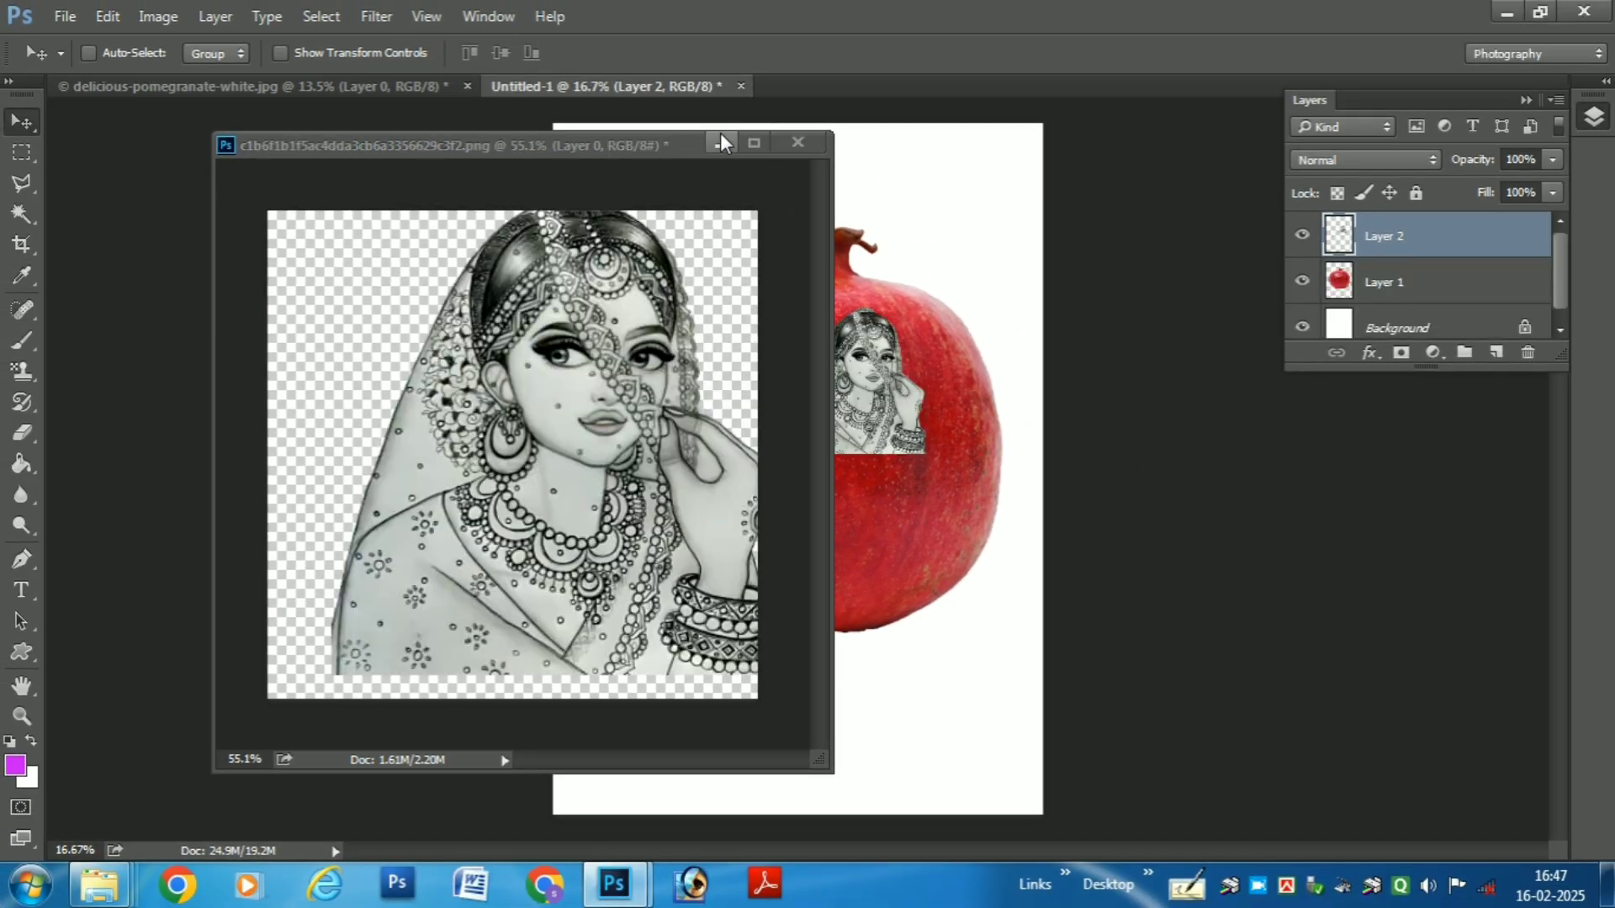
{"action": "left_click", "coordinate": [721, 139]}
{"action": "left_click_drag", "start_coordinate": [843, 341], "coordinate": [751, 327]}
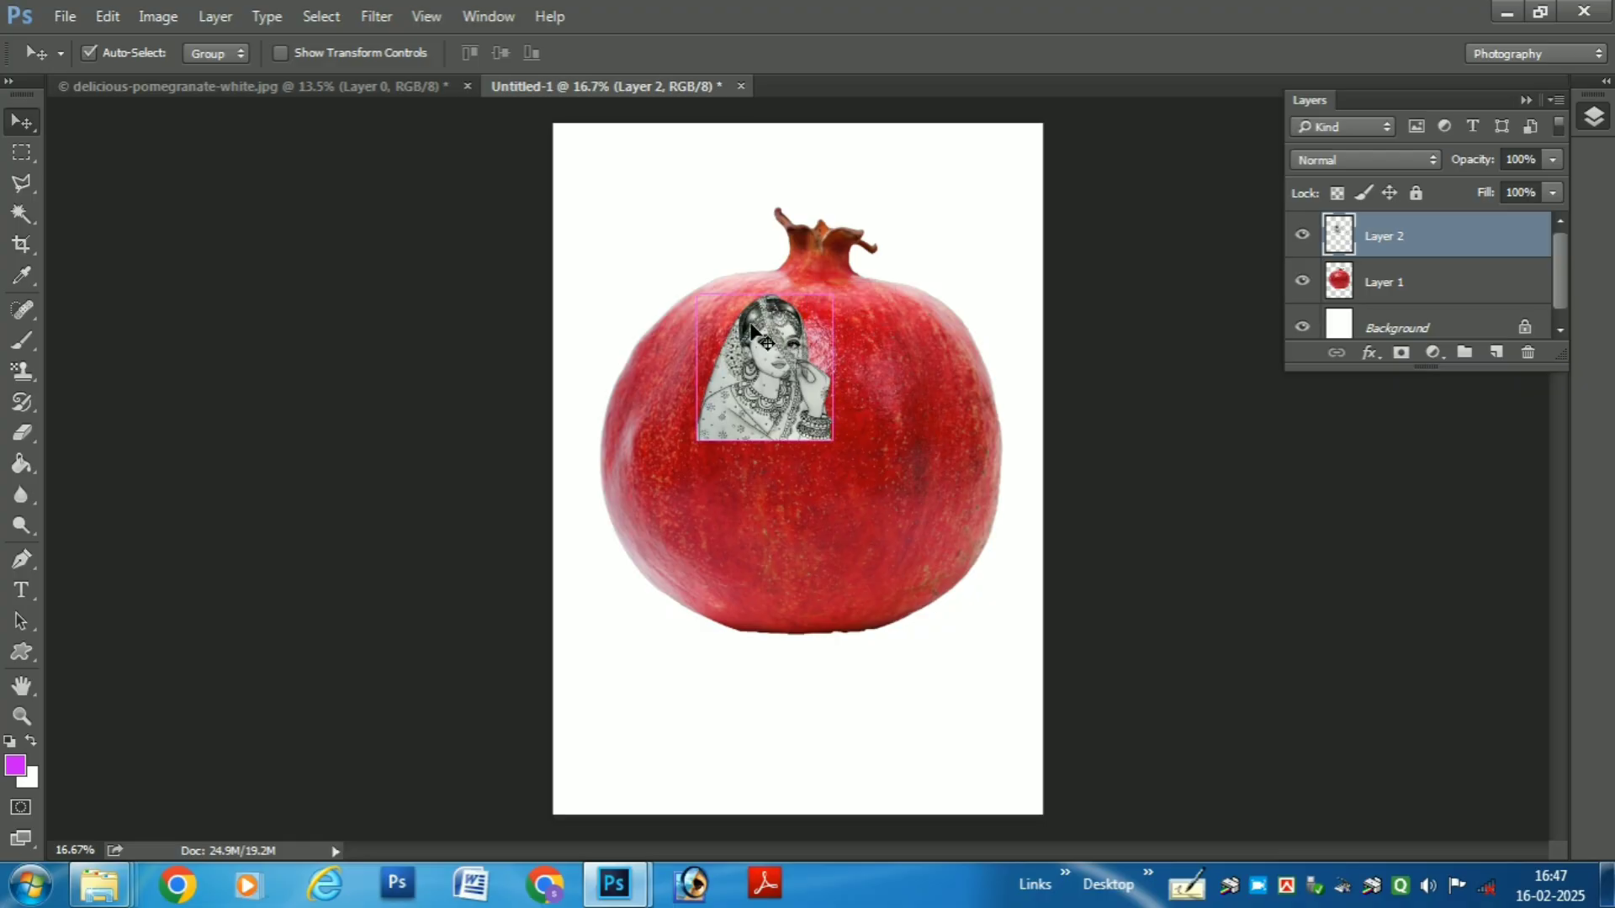
{"action": "key", "text": "ctrl+t"}
{"action": "left_click_drag", "start_coordinate": [830, 437], "coordinate": [792, 440]}
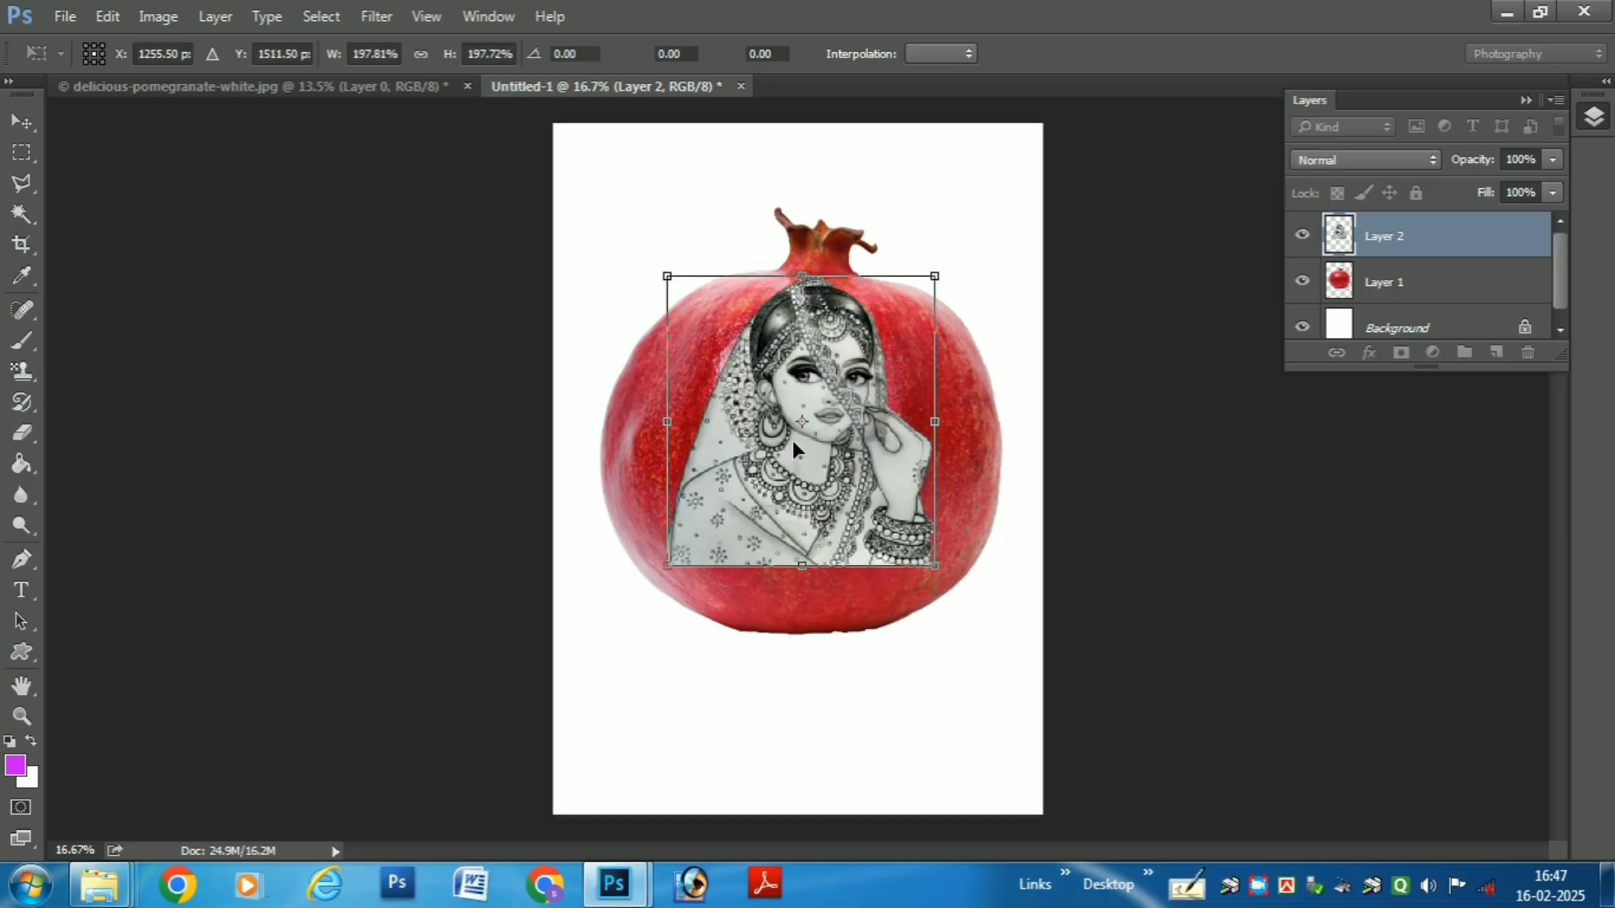
{"action": "double_click", "coordinate": [793, 441]}
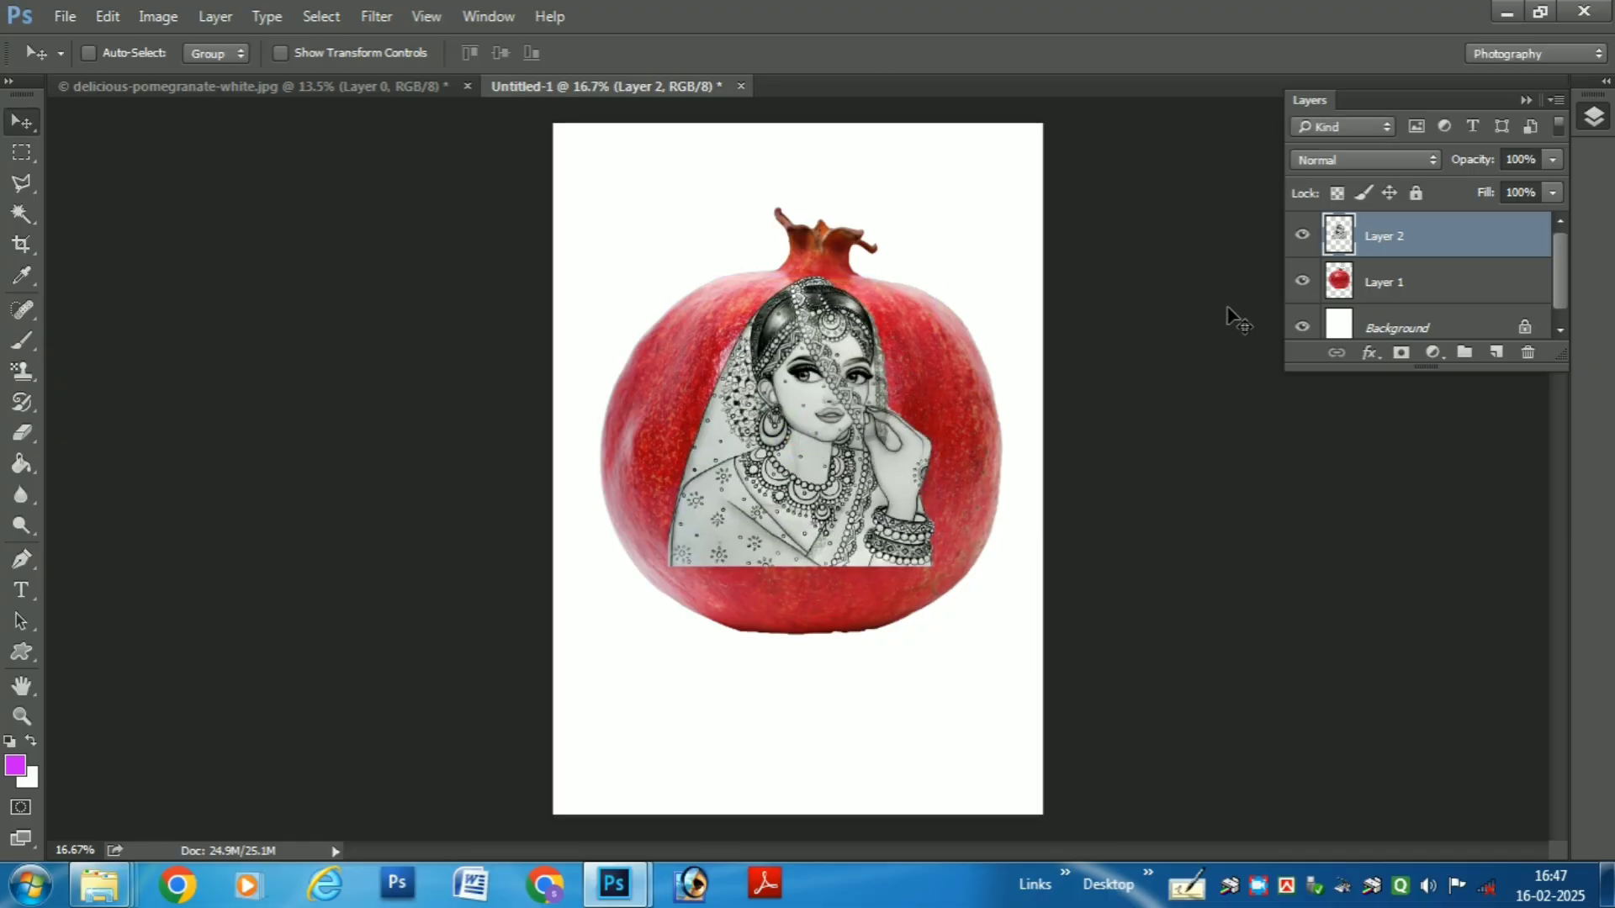
- Hide Layer 1 and the Background so only the bride sketch is shown
{"action": "scroll", "coordinate": [871, 402], "scroll_direction": "up", "scroll_amount": 1}
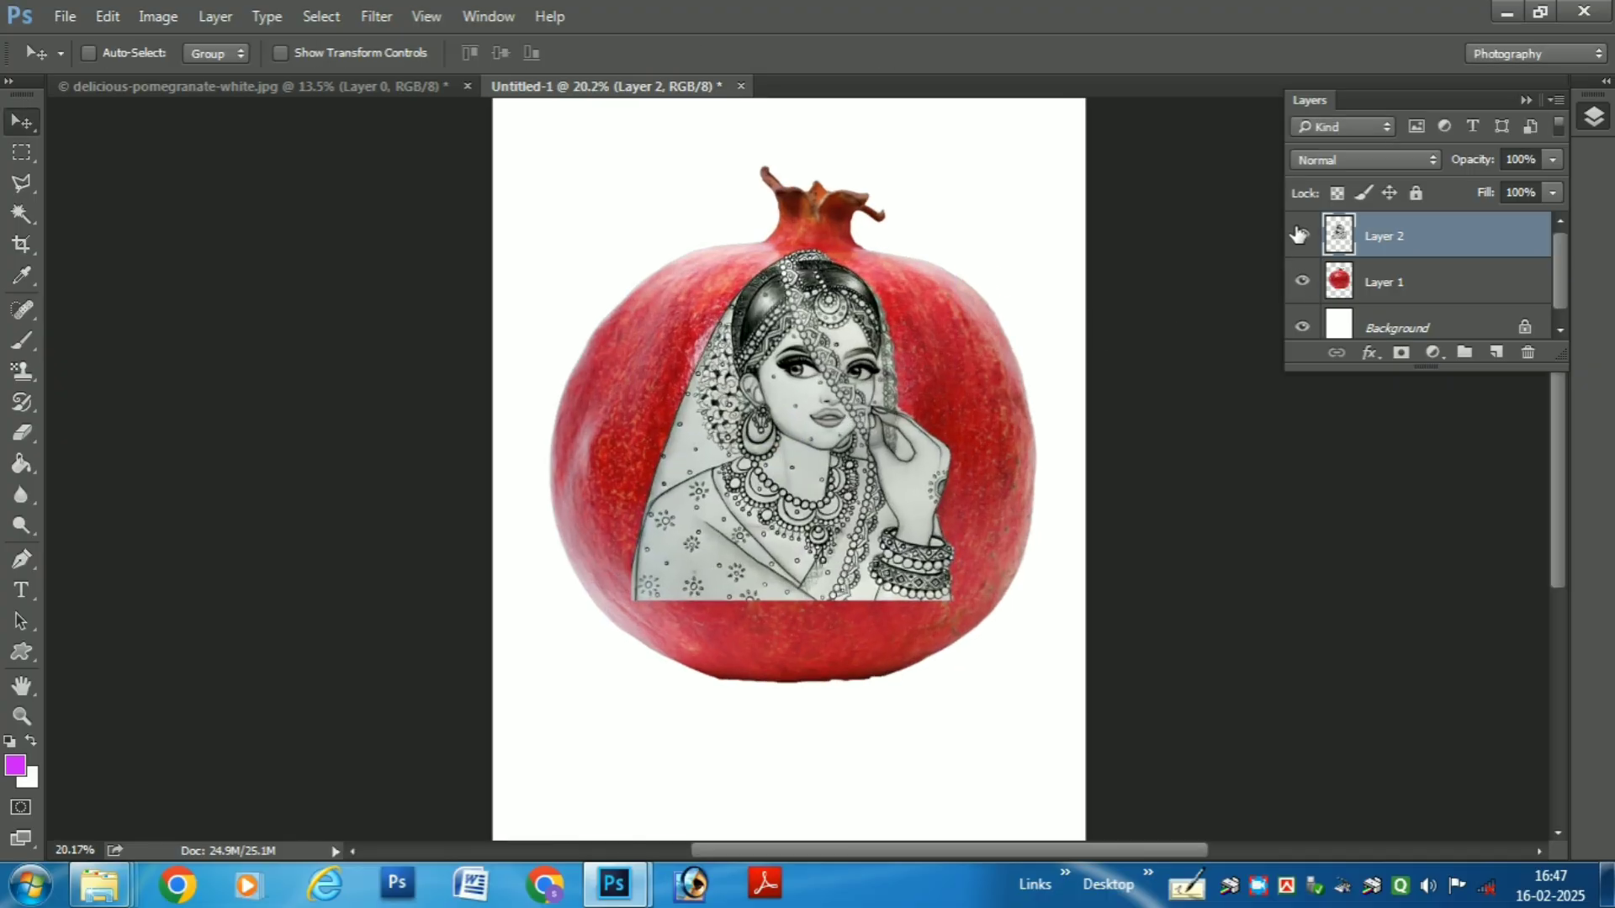
{"action": "left_click", "coordinate": [1302, 281]}
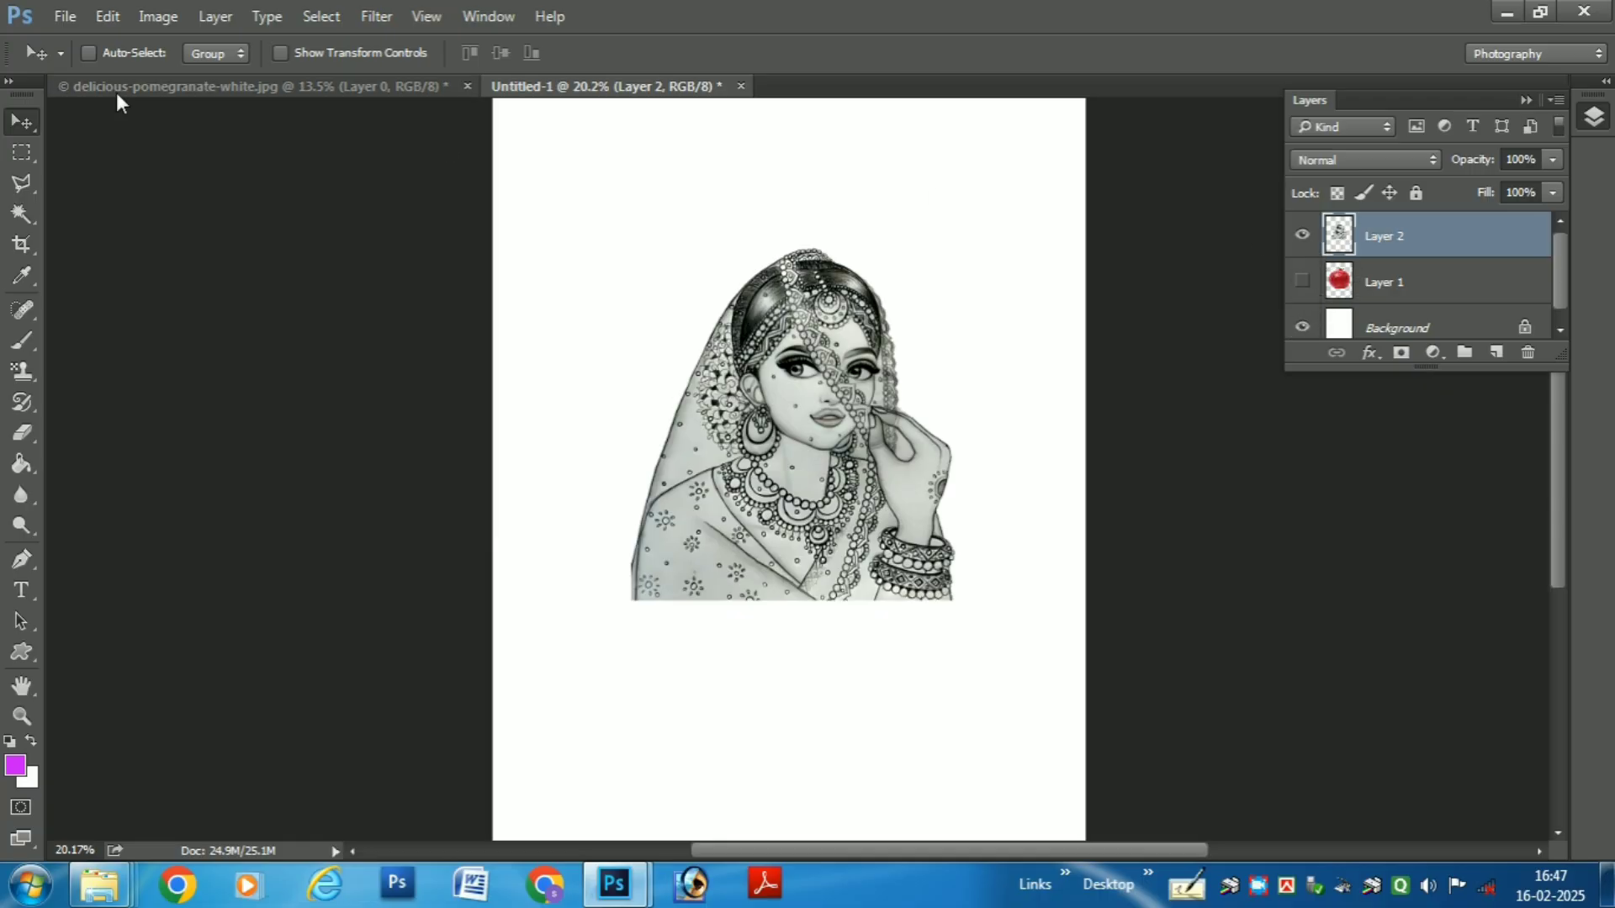
{"action": "left_click", "coordinate": [1302, 327]}
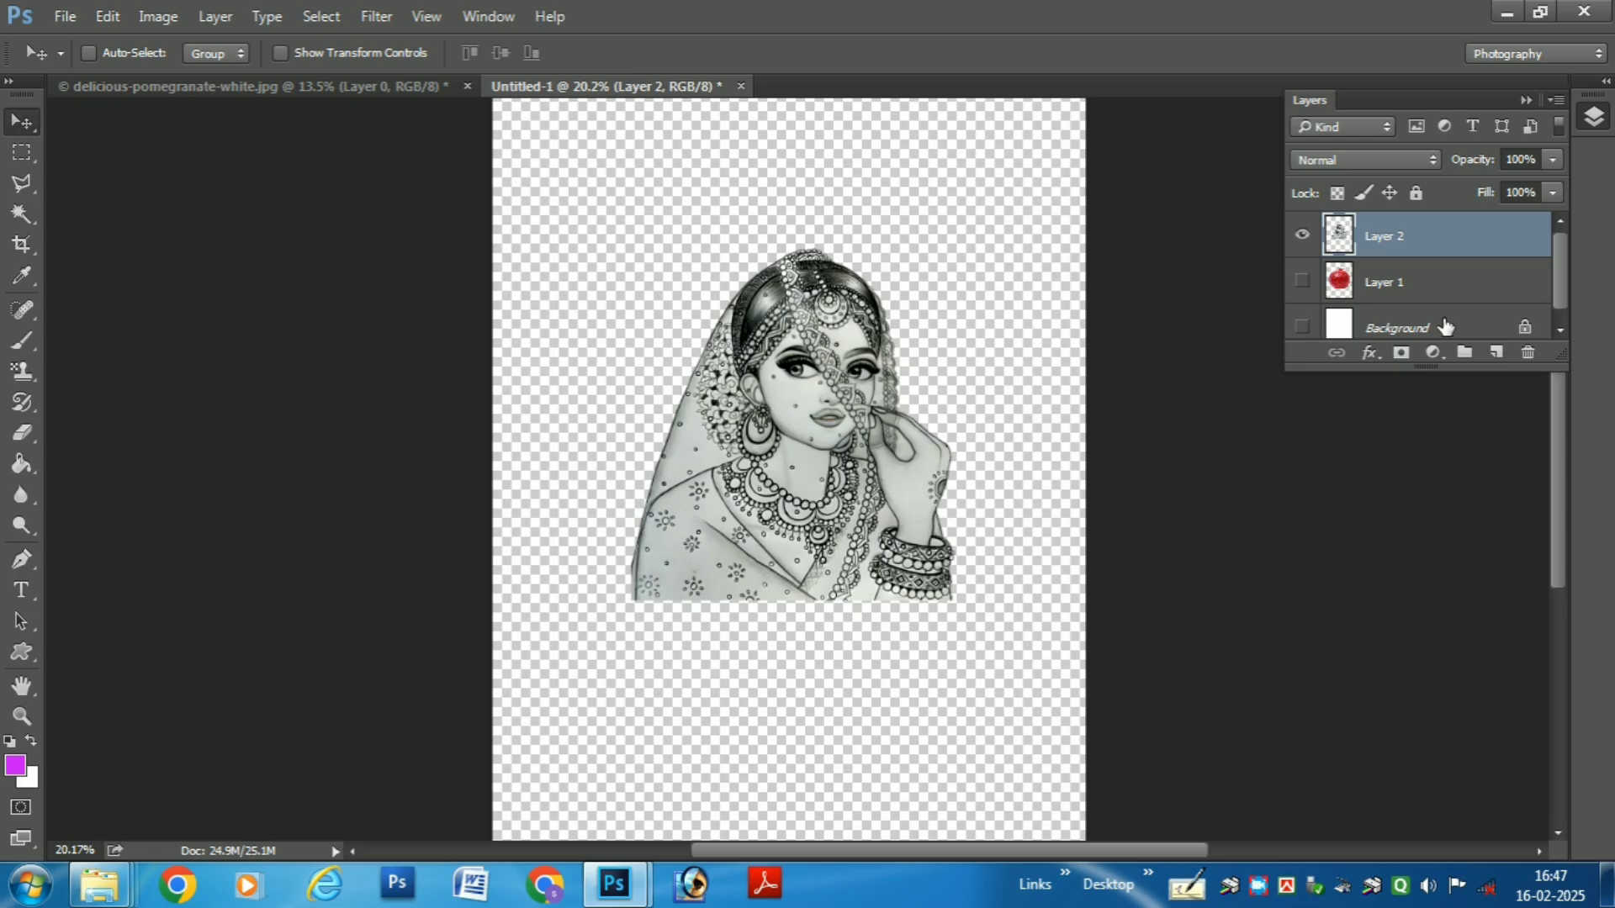
- Select the sketch's highlights with Color Range, using fuzziness 20% and range 190
{"action": "left_click", "coordinate": [341, 18]}
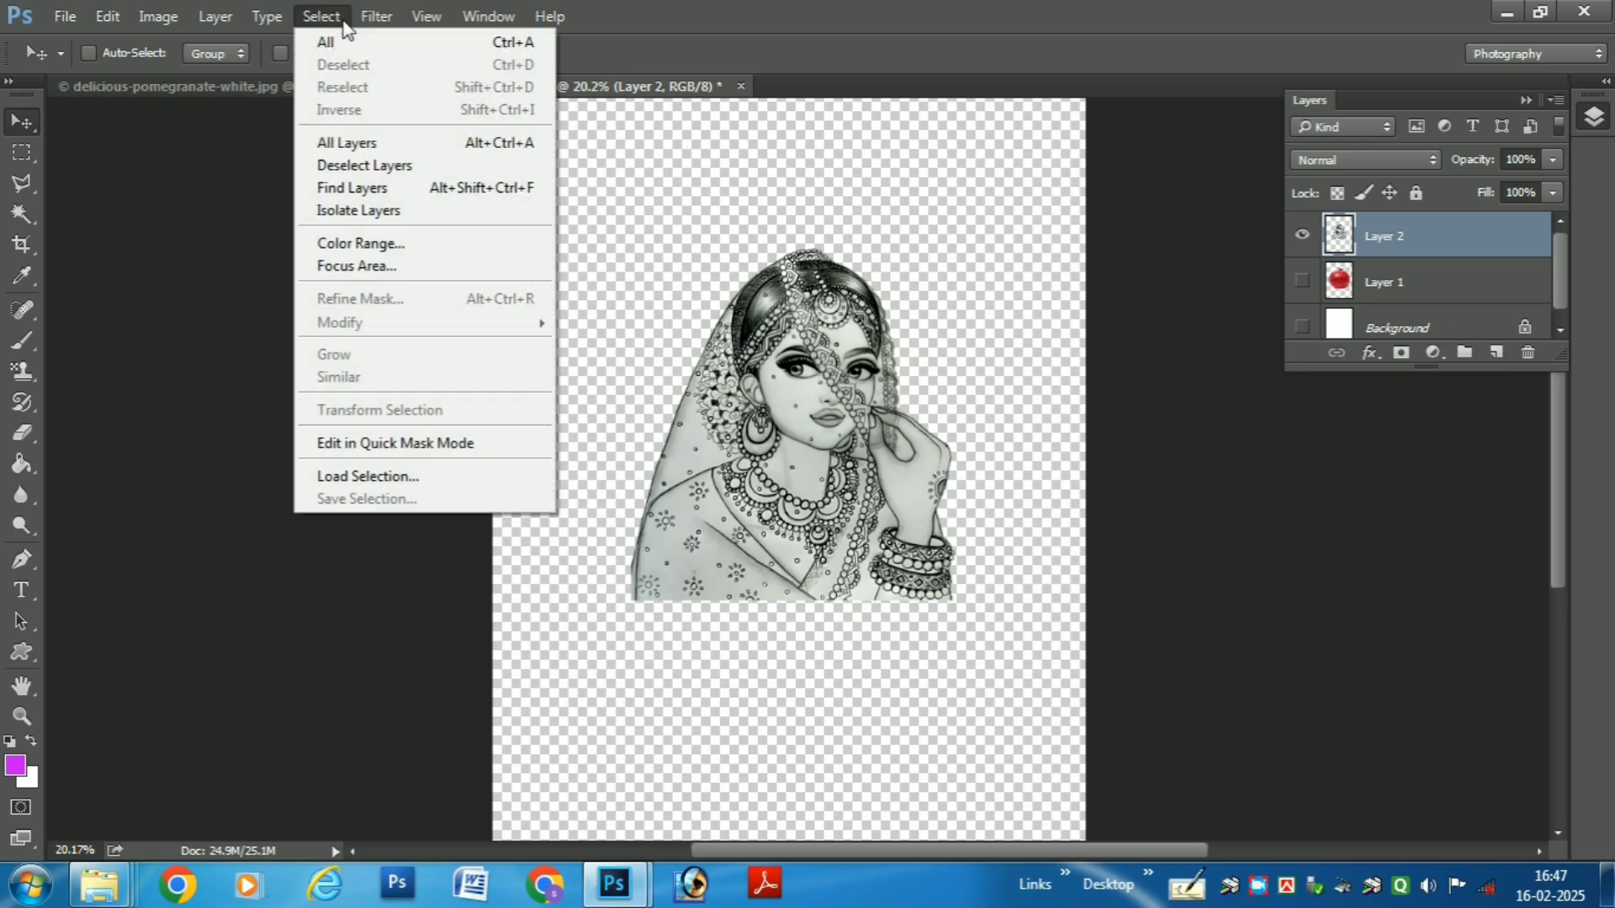
{"action": "left_click", "coordinate": [433, 244]}
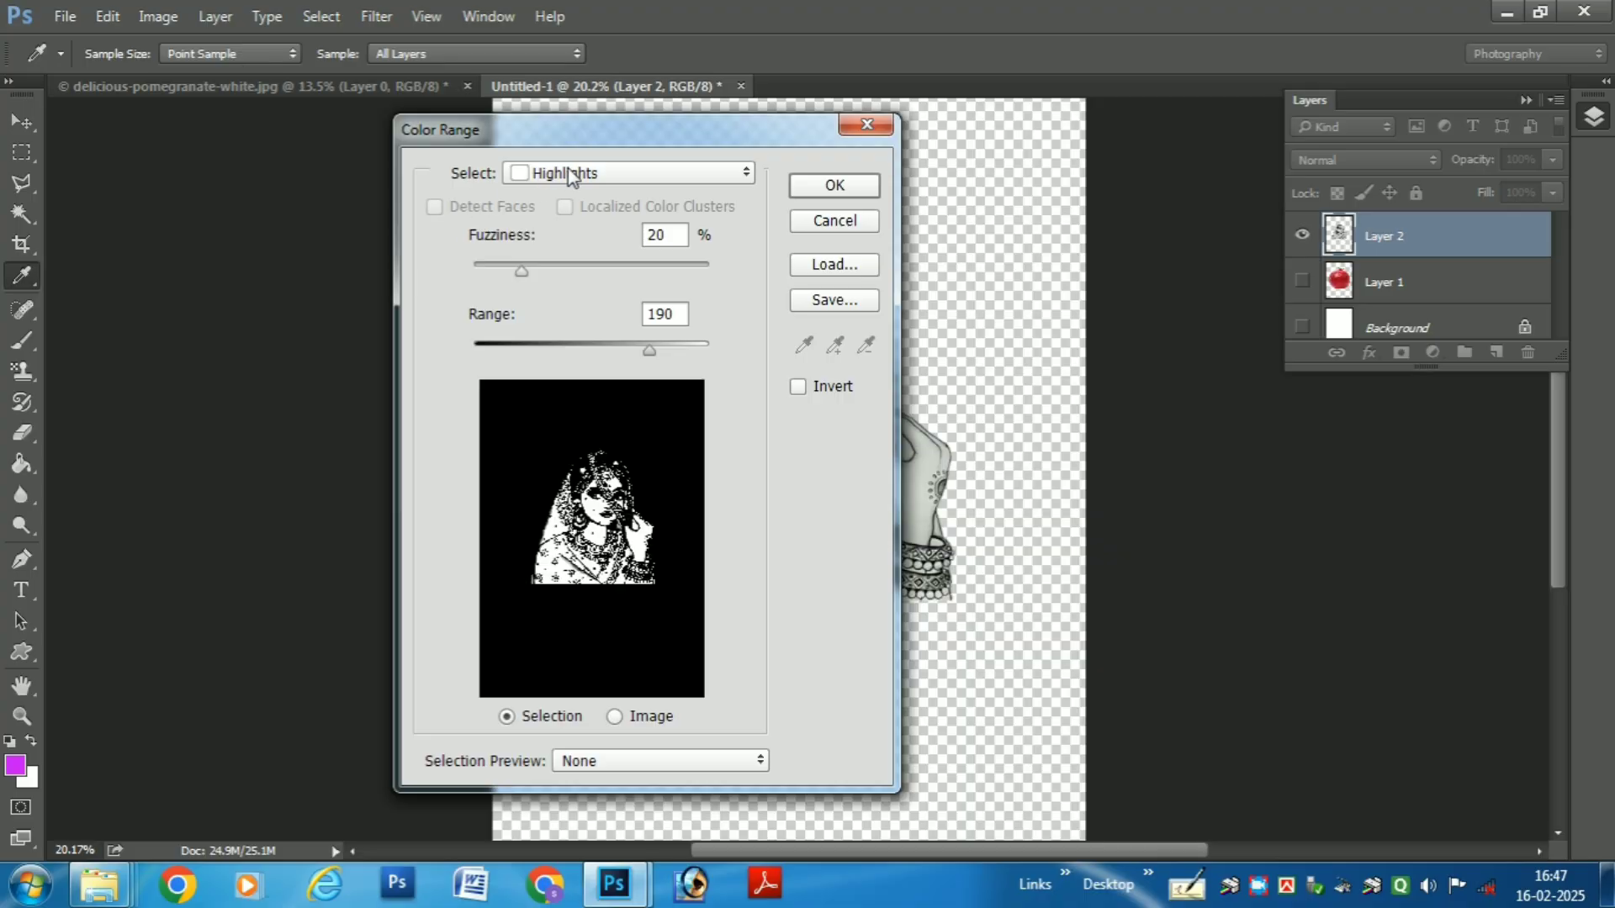
{"action": "left_click", "coordinate": [570, 172]}
{"action": "left_click", "coordinate": [593, 353]}
{"action": "left_click", "coordinate": [627, 175]}
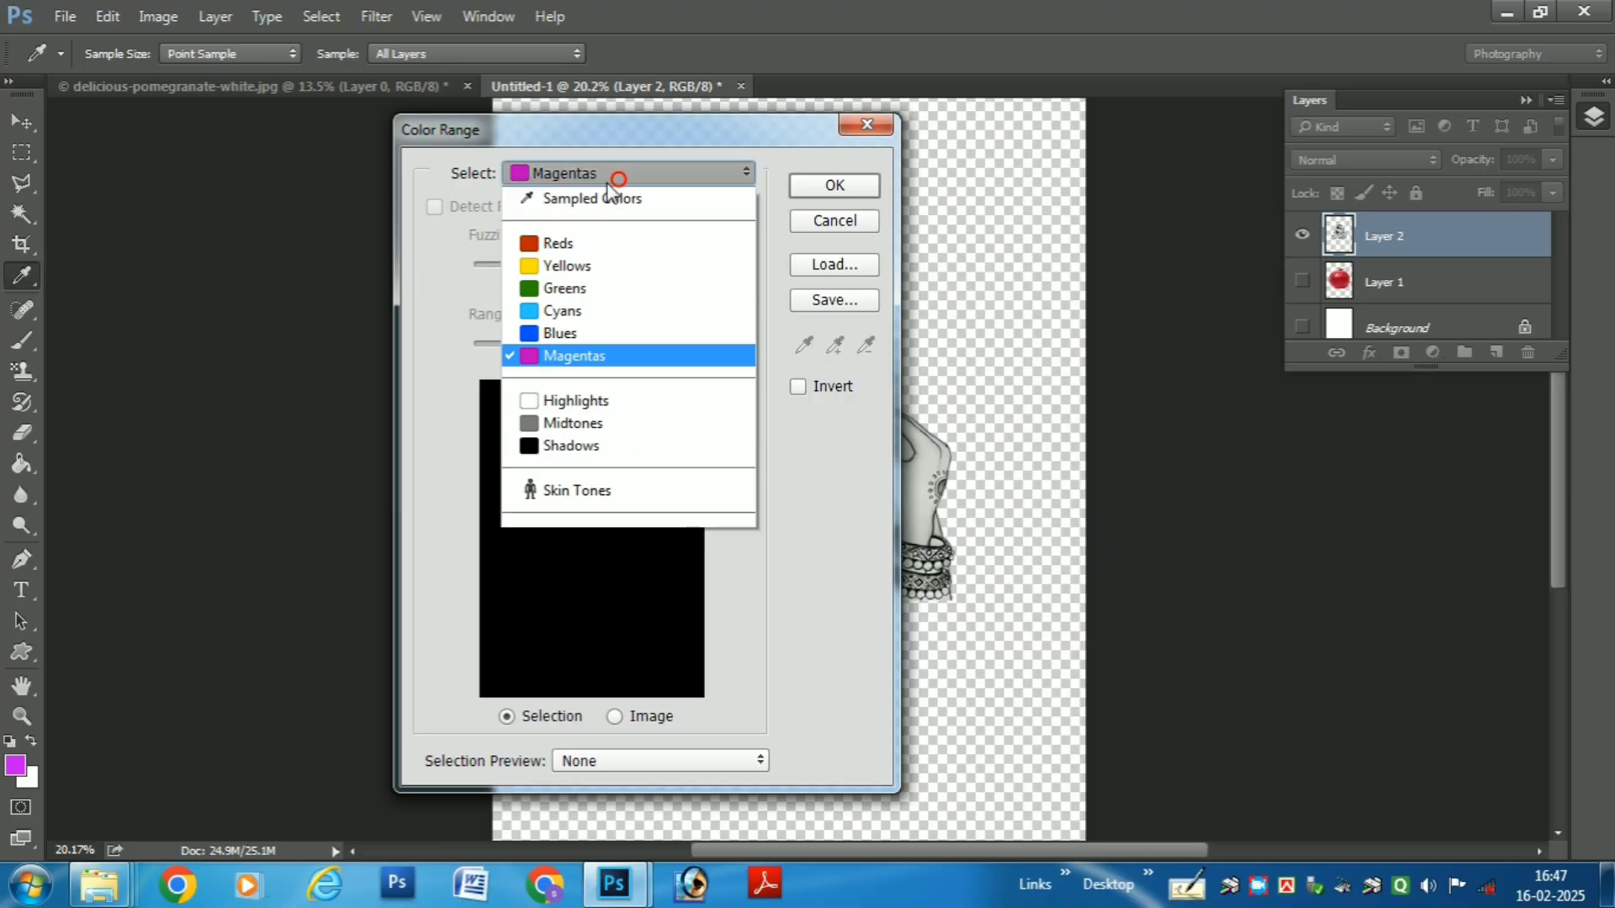
{"action": "left_click", "coordinate": [598, 404]}
{"action": "left_click", "coordinate": [832, 188]}
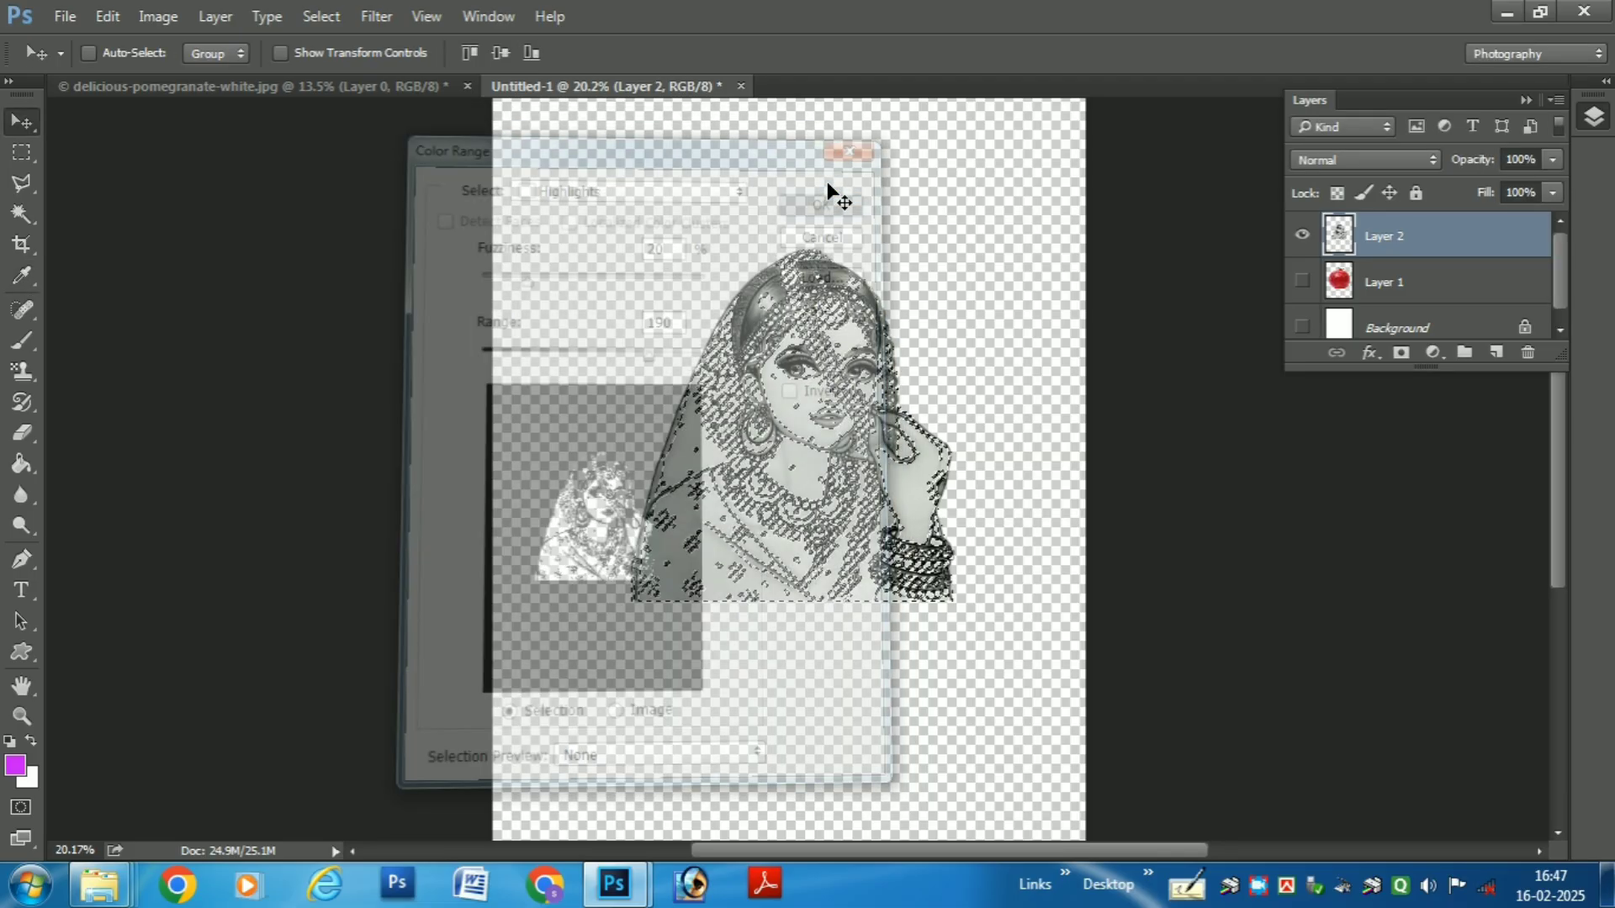
- Hide the sketch on Layer 2, show the pomegranate on Layer 1 and make Layer 1 active
{"action": "scroll", "coordinate": [938, 446], "scroll_direction": "up", "scroll_amount": 3}
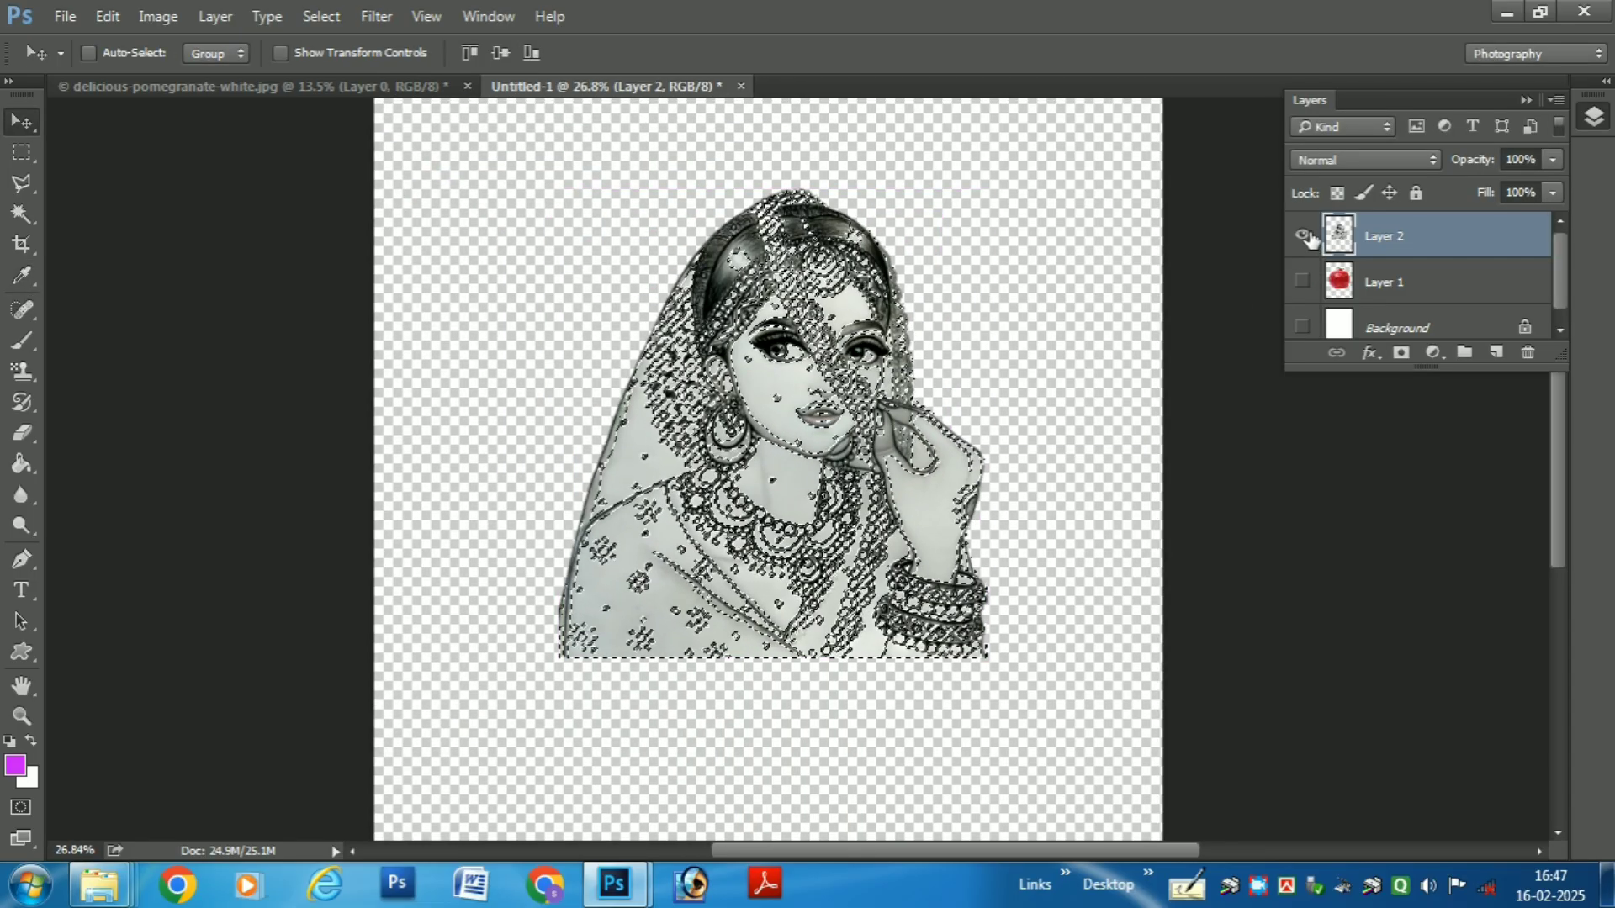
{"action": "left_click", "coordinate": [1309, 238]}
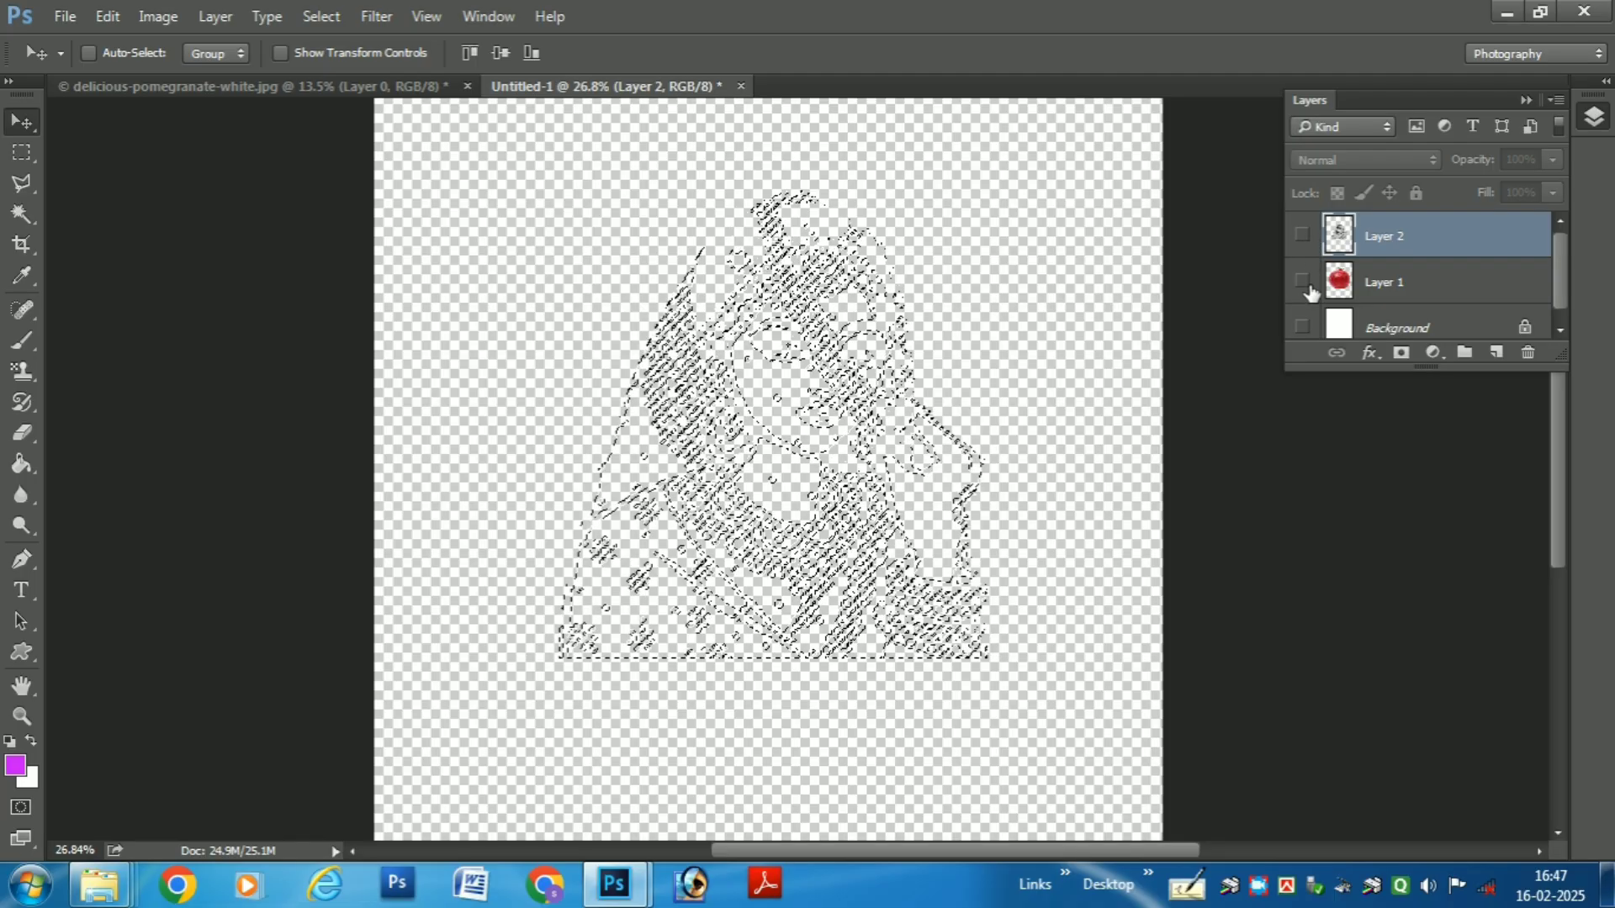
{"action": "left_click", "coordinate": [1302, 281]}
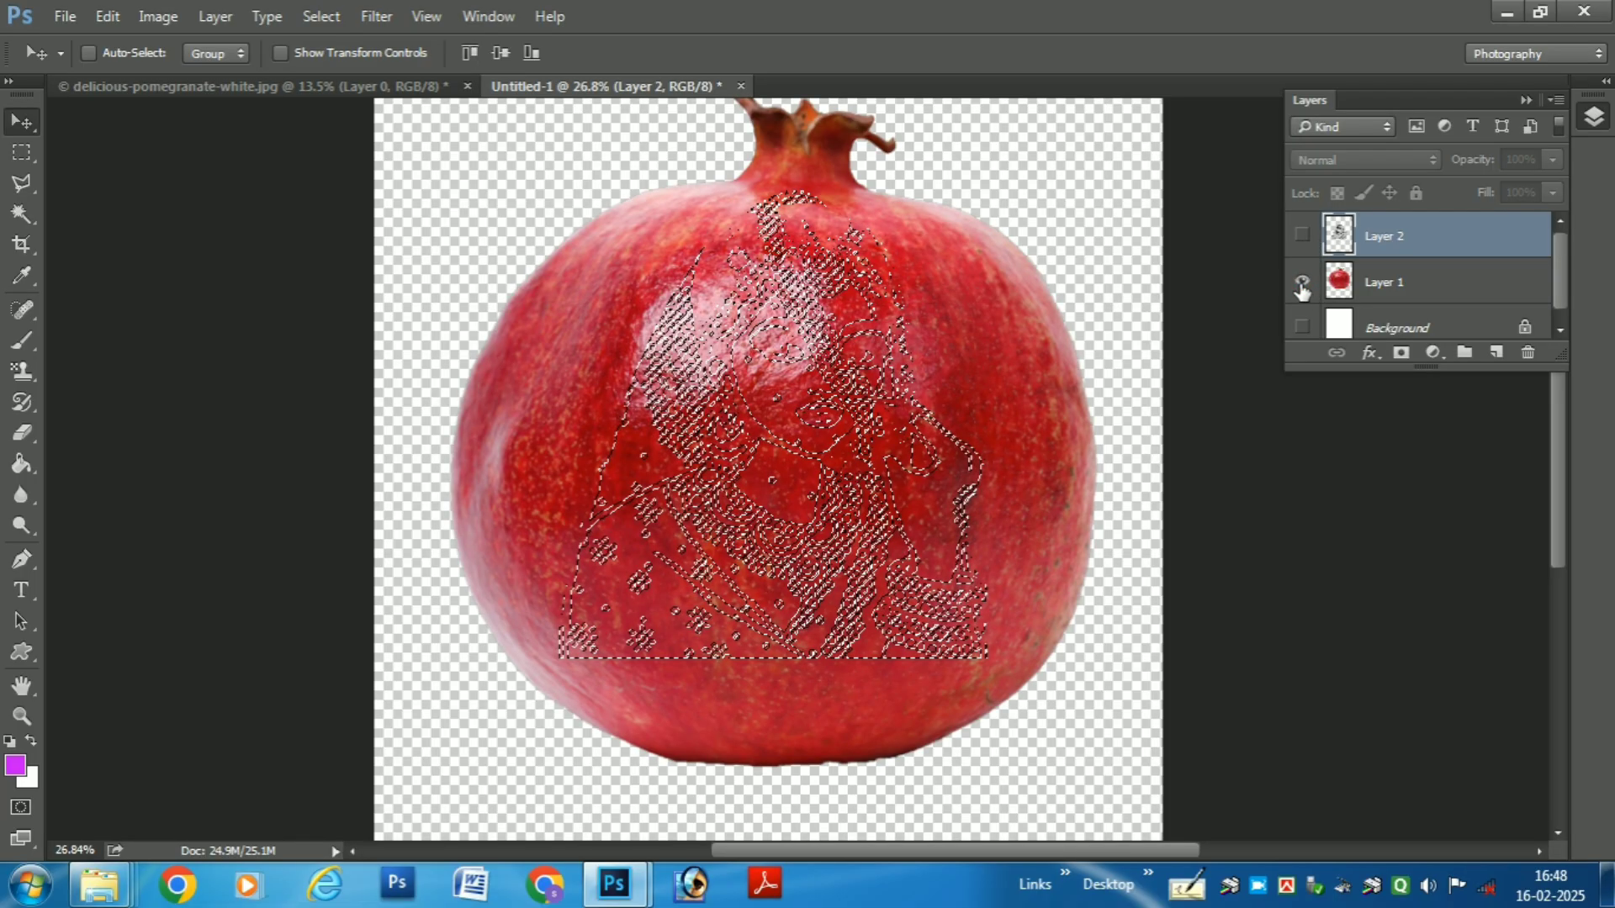
{"action": "left_click", "coordinate": [1384, 282]}
- Mask Layer 1 with the inverse of the highlights selection and show the Background layer again
{"action": "left_click", "coordinate": [22, 183]}
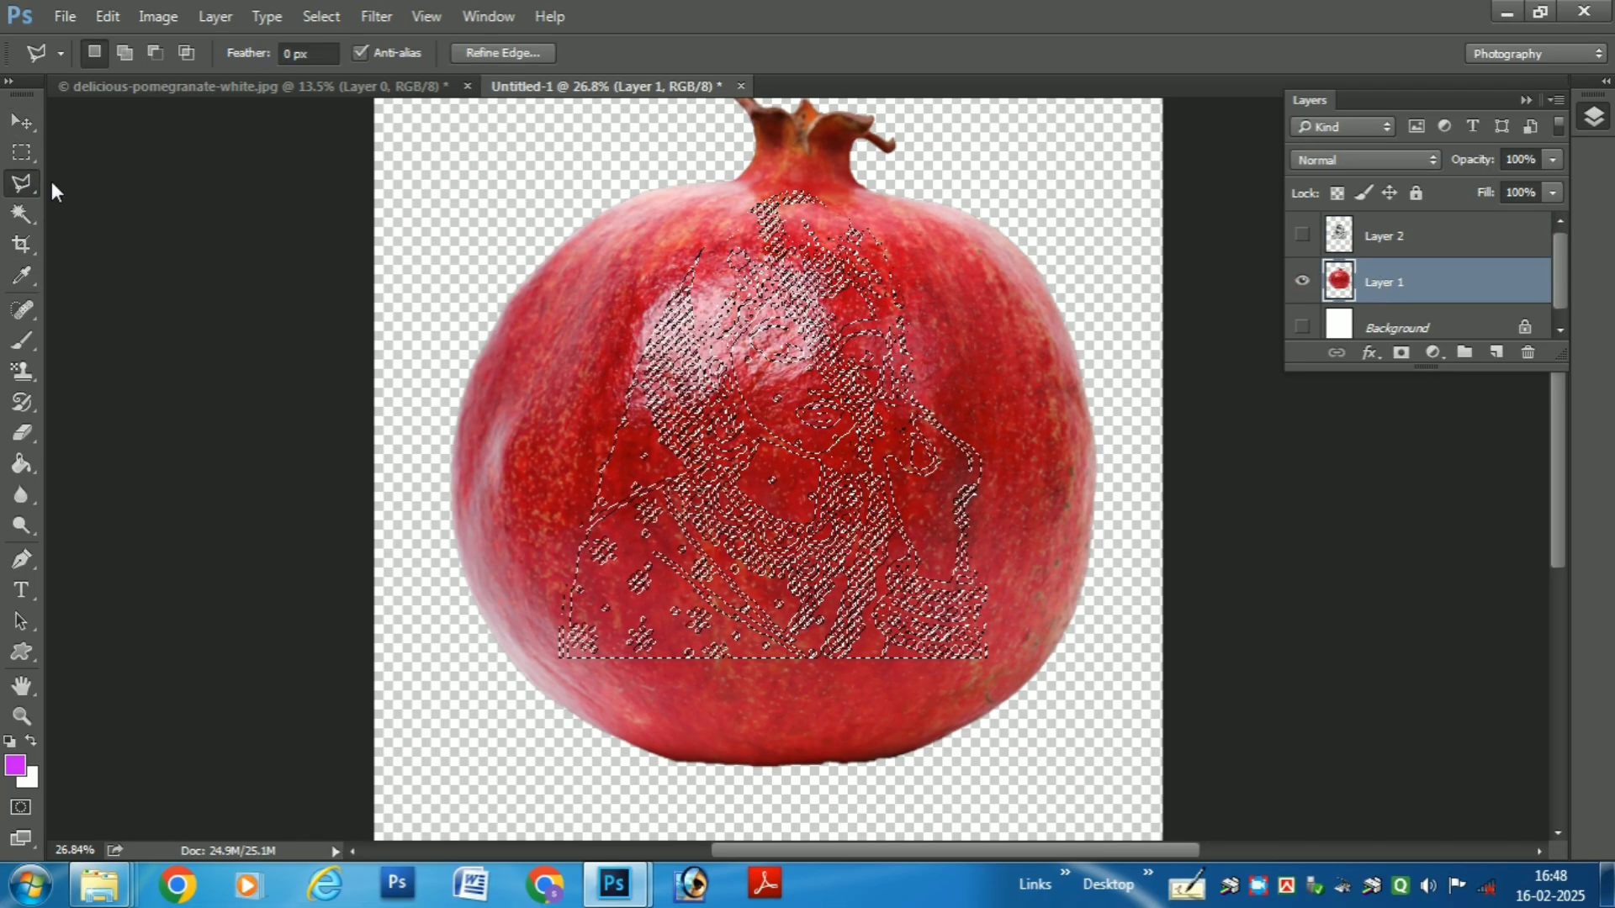
{"action": "right_click", "coordinate": [750, 255]}
{"action": "left_click", "coordinate": [802, 296]}
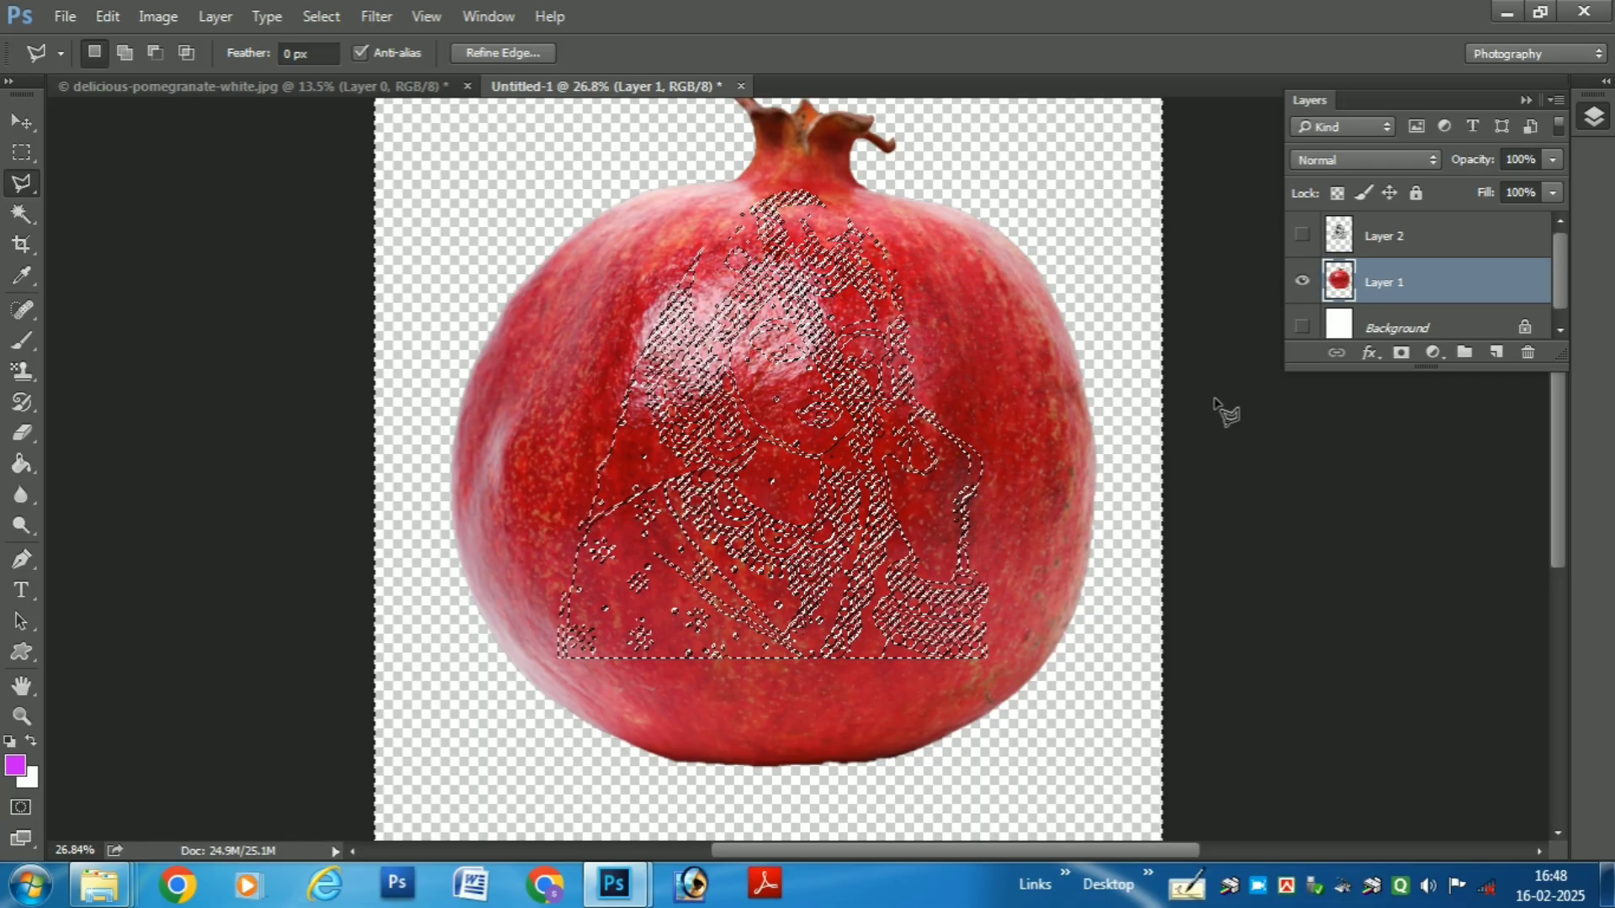
{"action": "left_click", "coordinate": [1403, 354]}
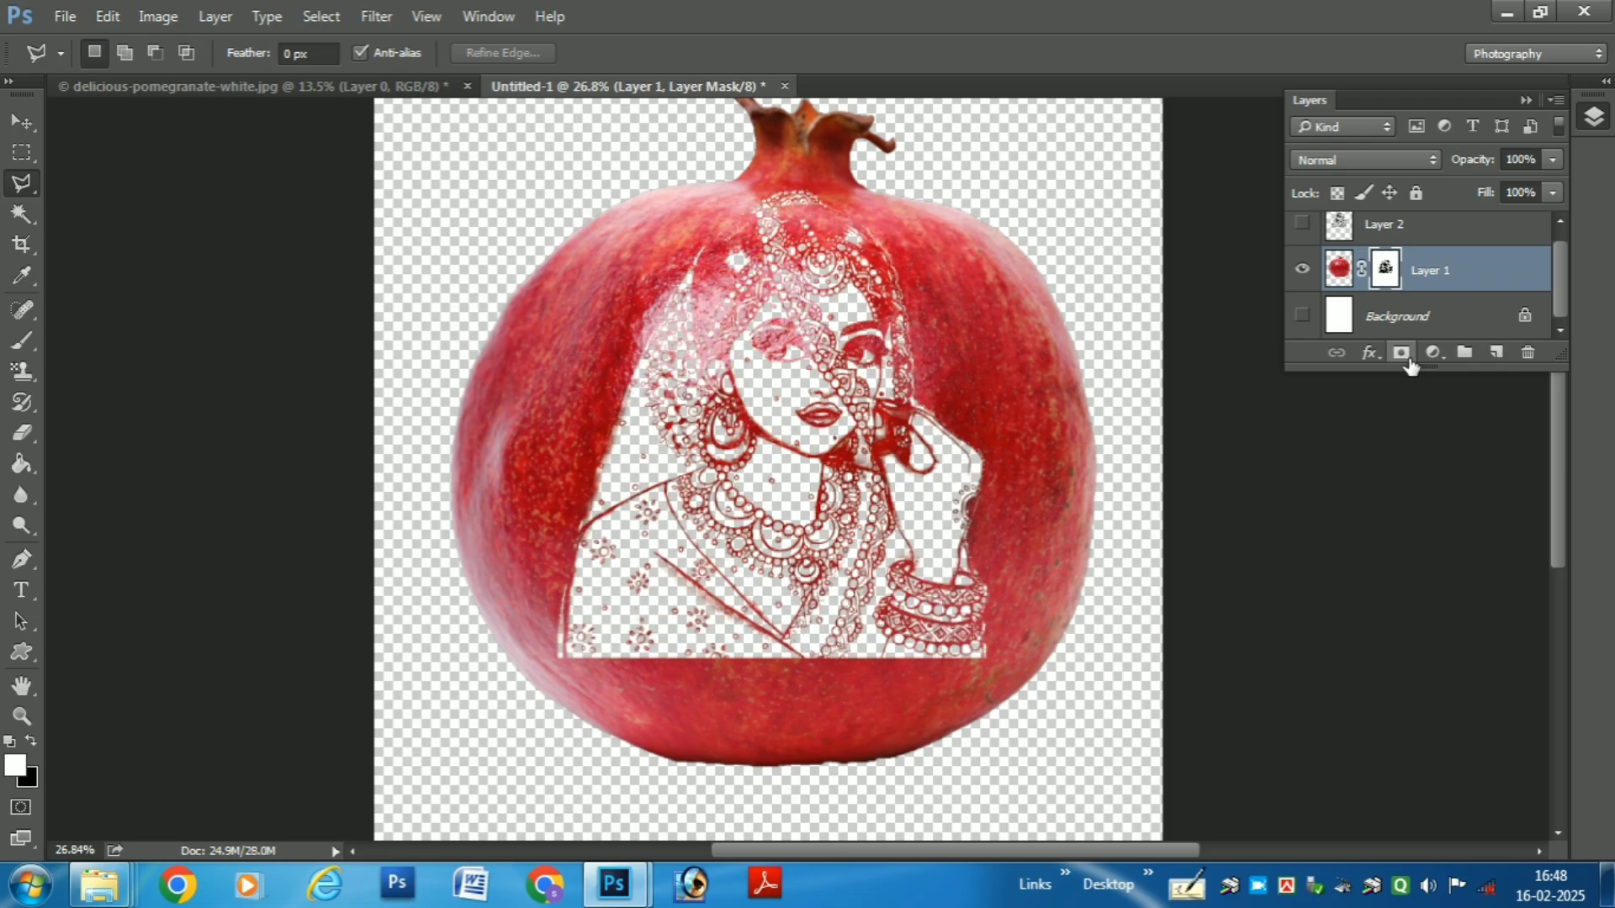
{"action": "left_click", "coordinate": [1303, 317]}
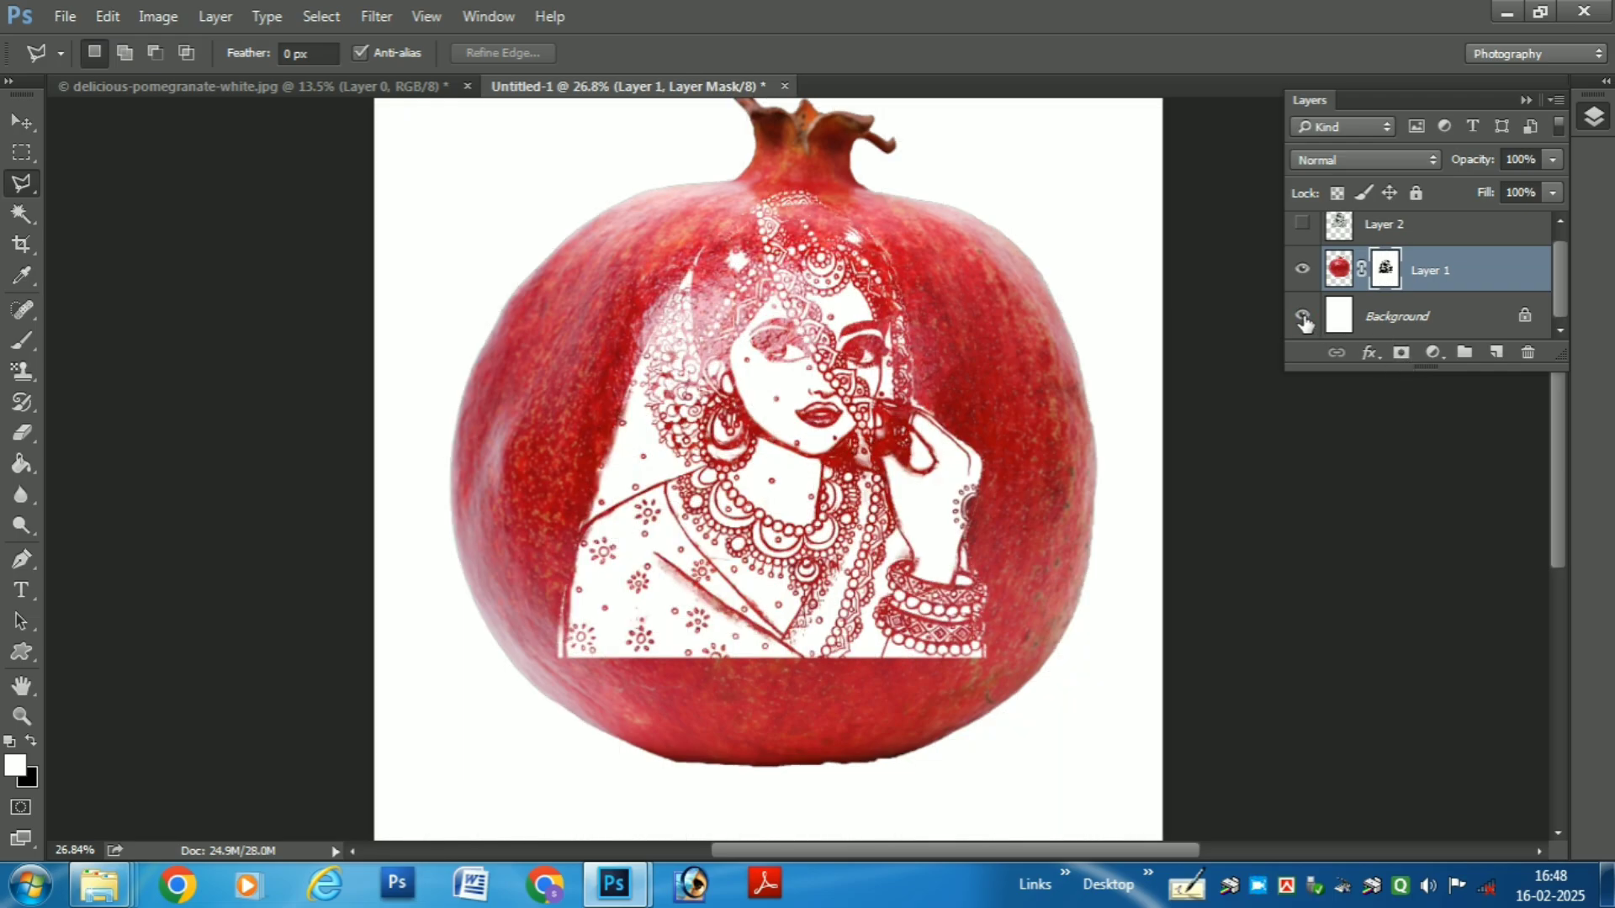
- Try a Paint Bucket fill with dark green (H 107, S 98, B 51) while Layer 1's mask is active, and undo the fill
{"action": "left_click", "coordinate": [19, 463]}
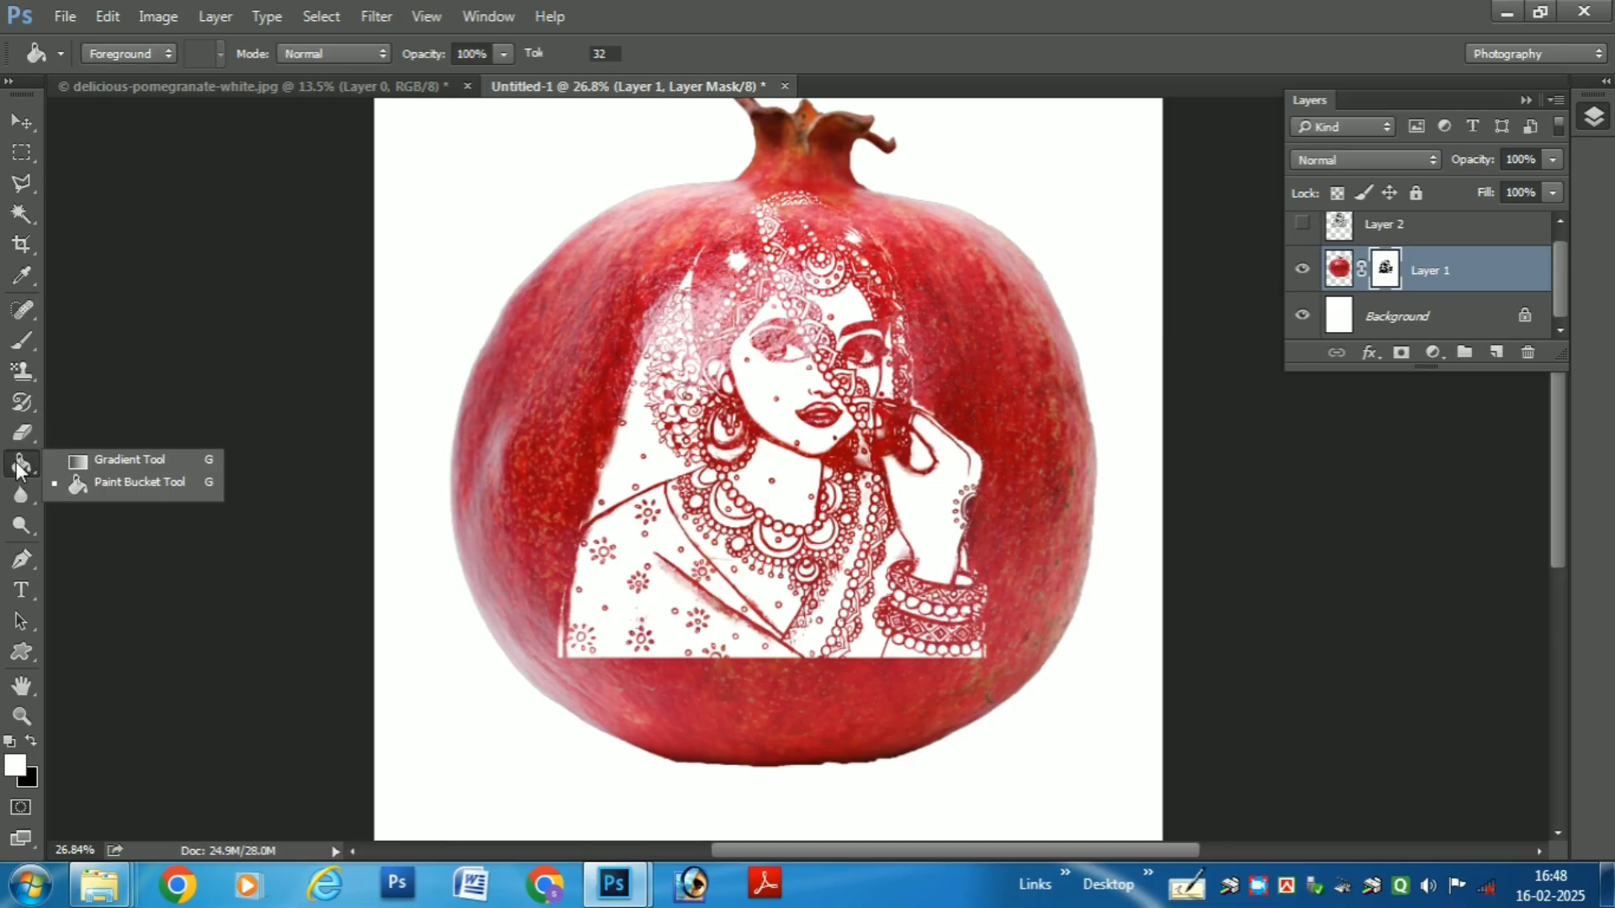
{"action": "left_click", "coordinate": [89, 481]}
{"action": "left_click", "coordinate": [14, 765]}
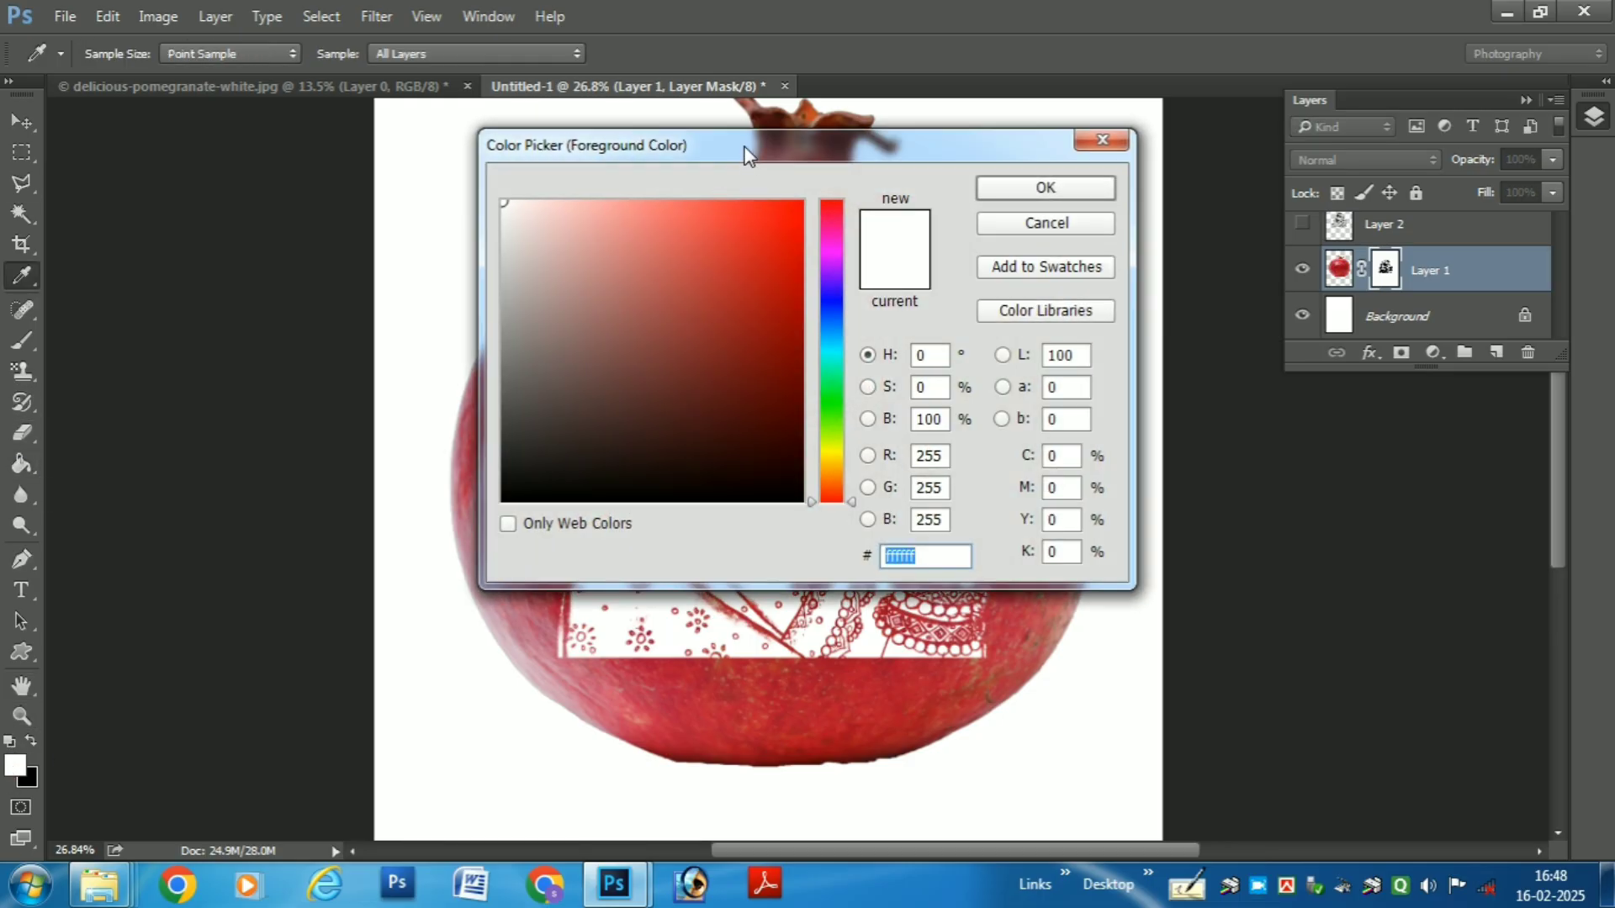
{"action": "left_click_drag", "start_coordinate": [745, 154], "coordinate": [339, 533]}
{"action": "left_click_drag", "start_coordinate": [421, 831], "coordinate": [432, 797]}
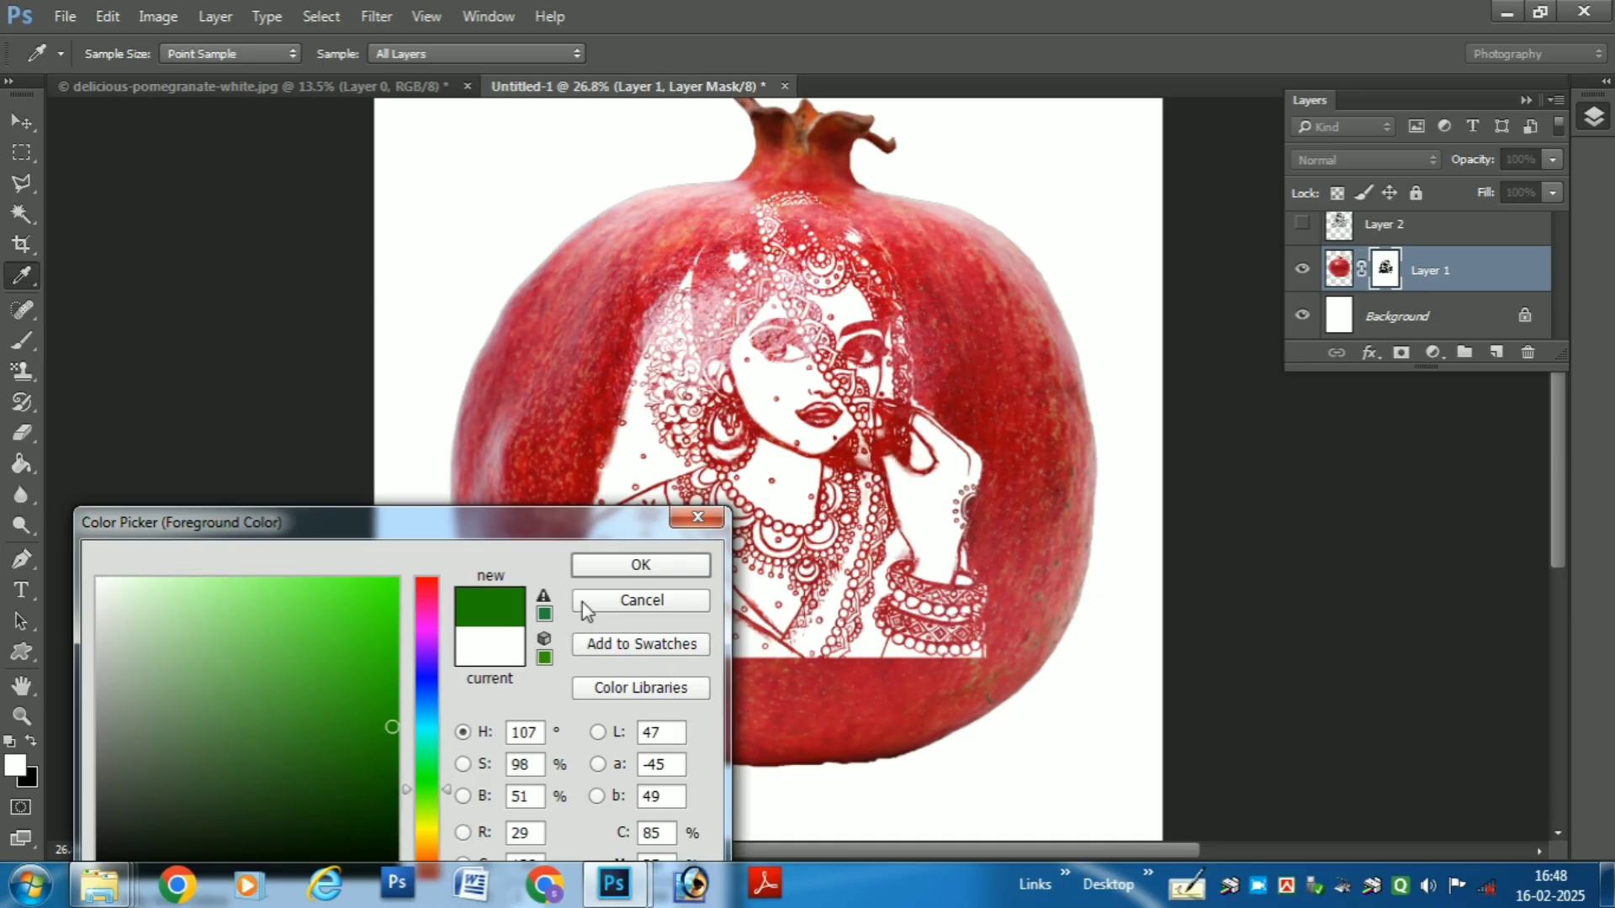
{"action": "left_click", "coordinate": [640, 564]}
{"action": "left_click", "coordinate": [503, 252]}
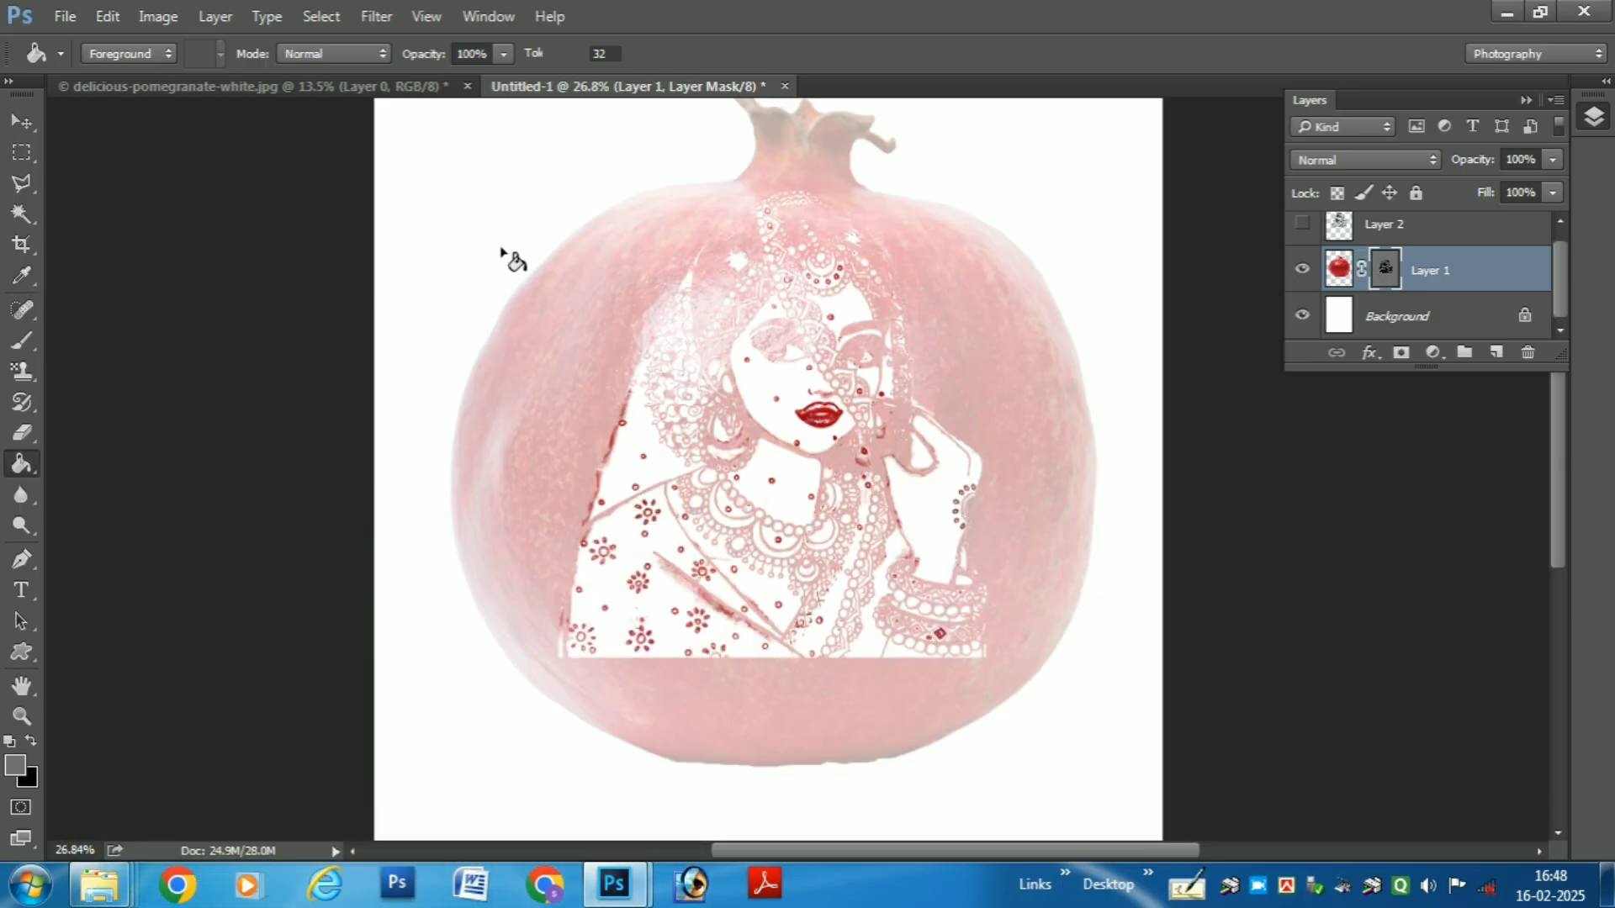
{"action": "key", "text": "ctrl+z"}
- Fill the Background layer with green #519205 using the Paint Bucket
{"action": "left_click", "coordinate": [1403, 318]}
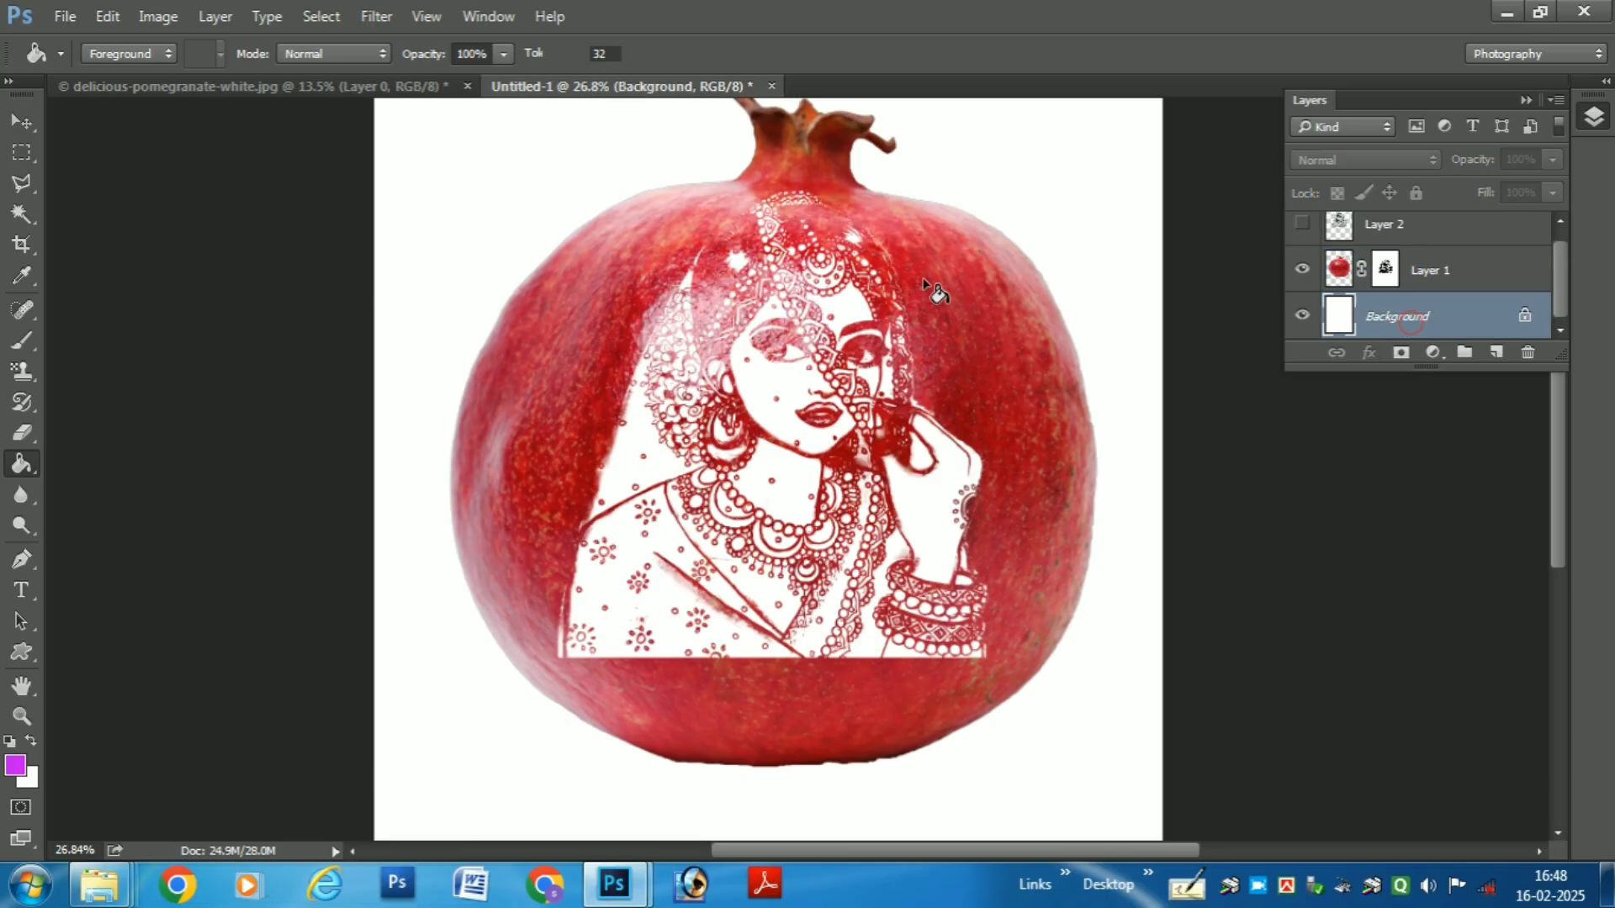
{"action": "left_click", "coordinate": [15, 767]}
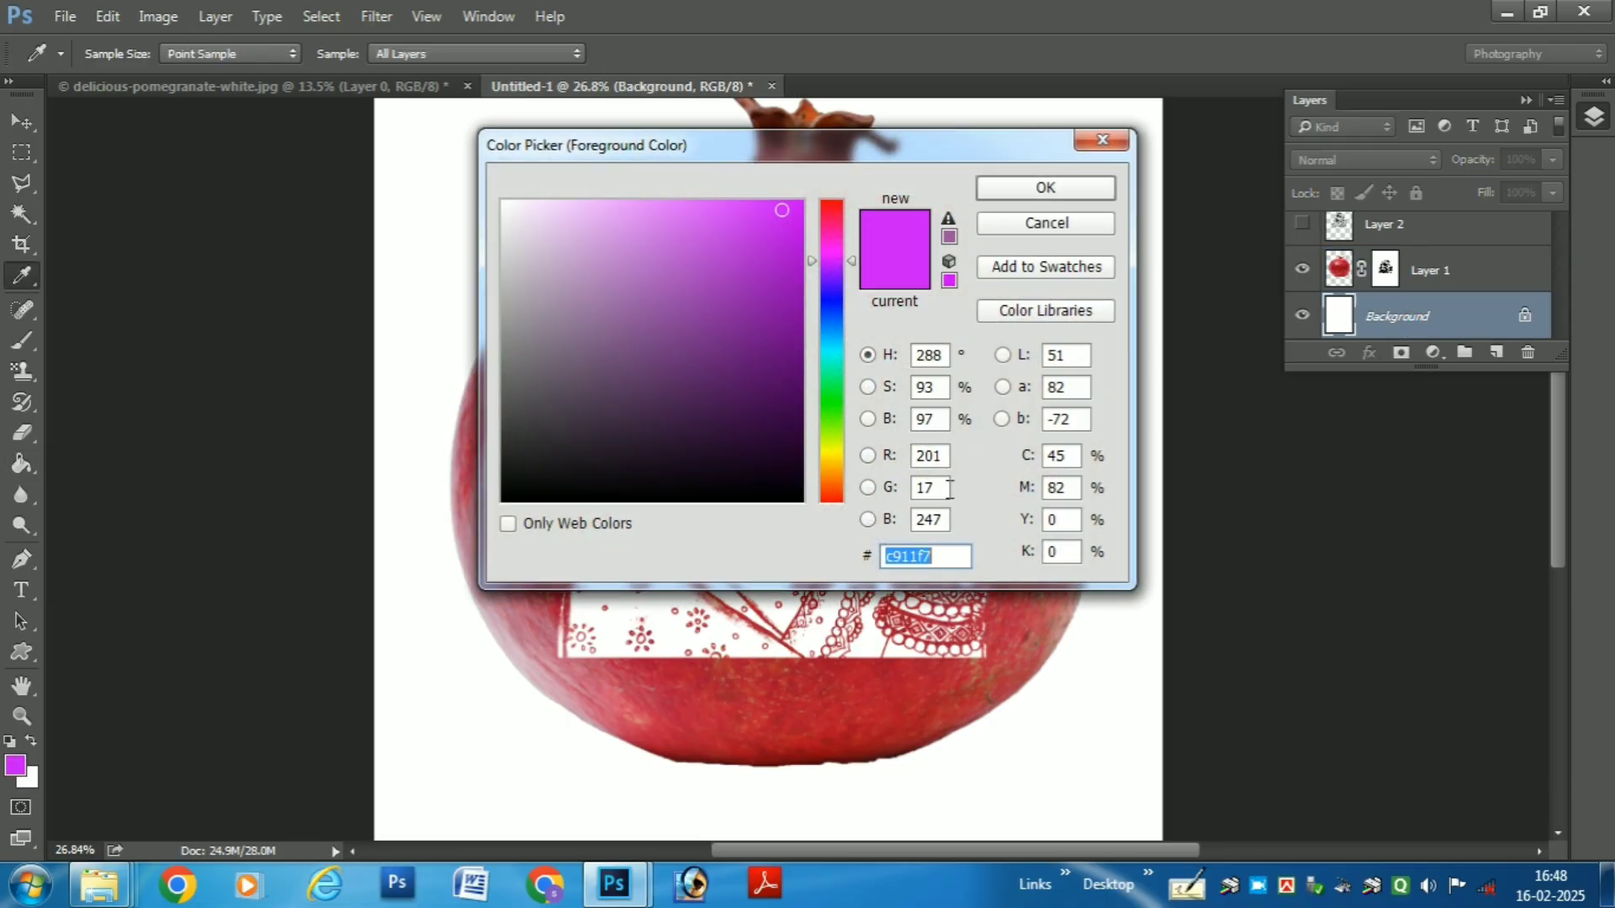
{"action": "left_click_drag", "start_coordinate": [855, 387], "coordinate": [841, 429]}
{"action": "left_click", "coordinate": [793, 329]}
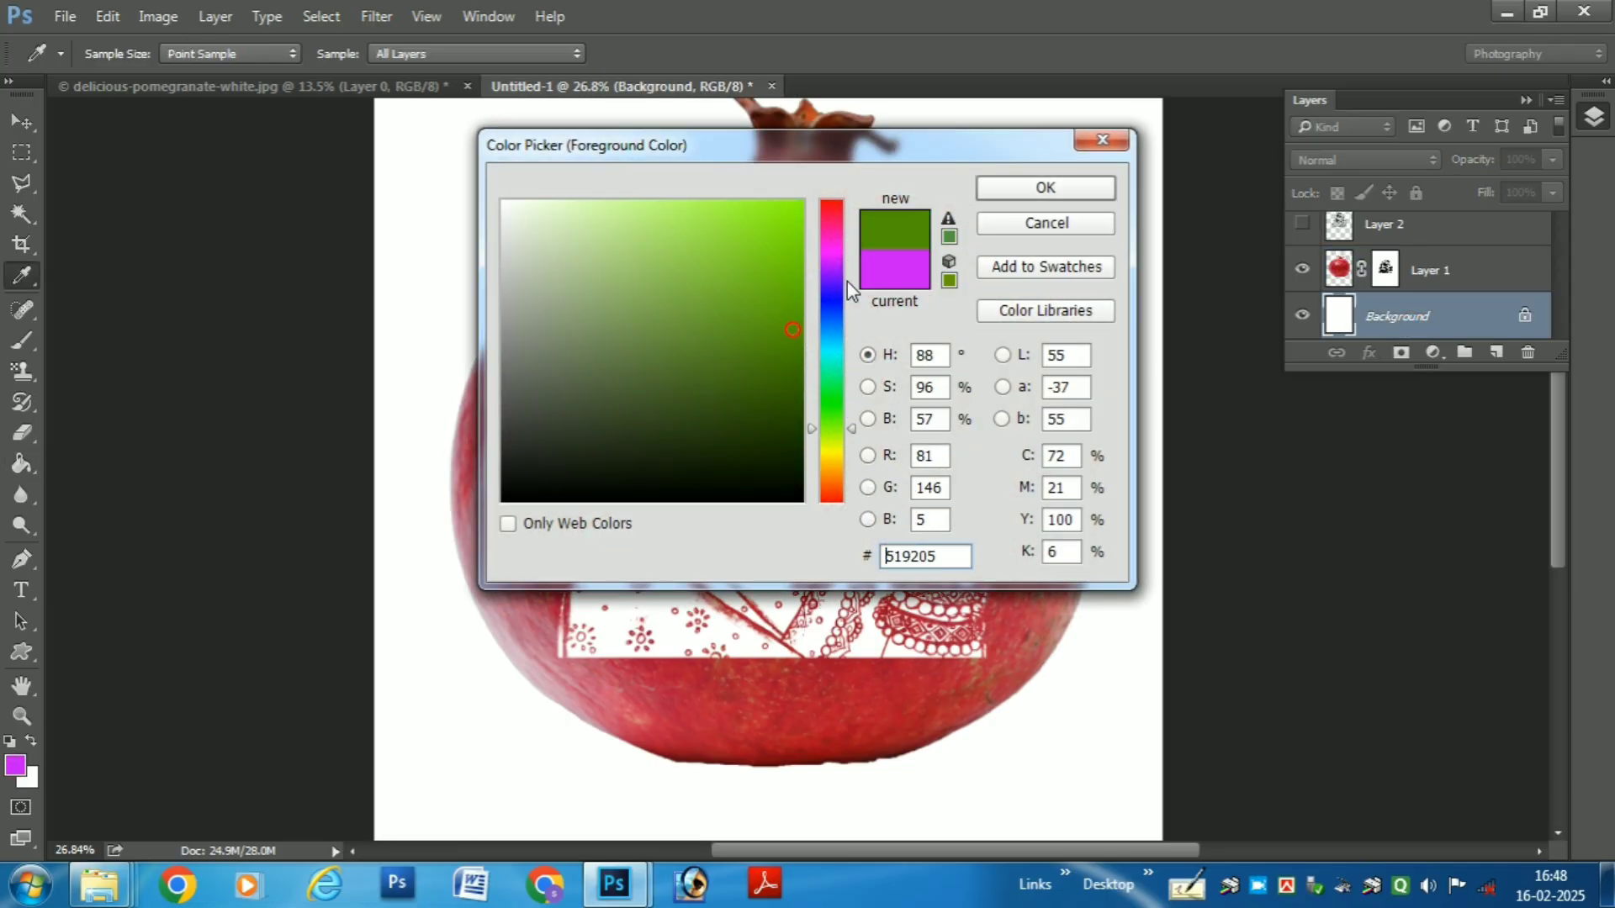
{"action": "left_click", "coordinate": [1044, 190]}
{"action": "key", "text": "g"}
{"action": "left_click", "coordinate": [431, 188]}
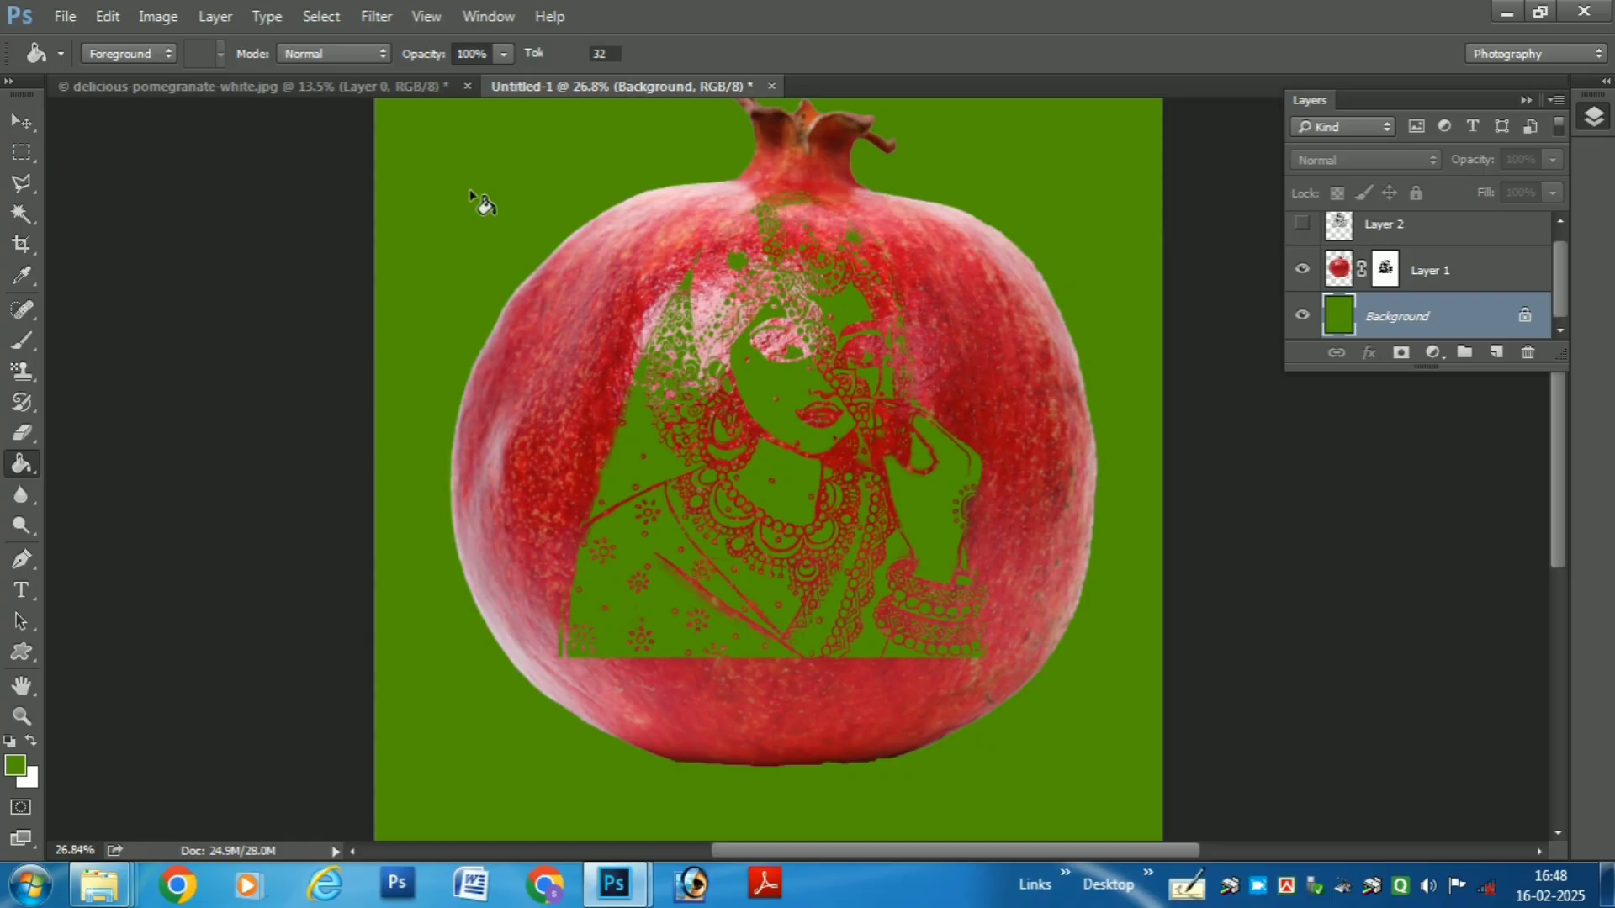
- Undo the green fill and fill the Background layer with yellow #fbfe05 using the Paint Bucket
{"action": "key", "text": "ctrl+z"}
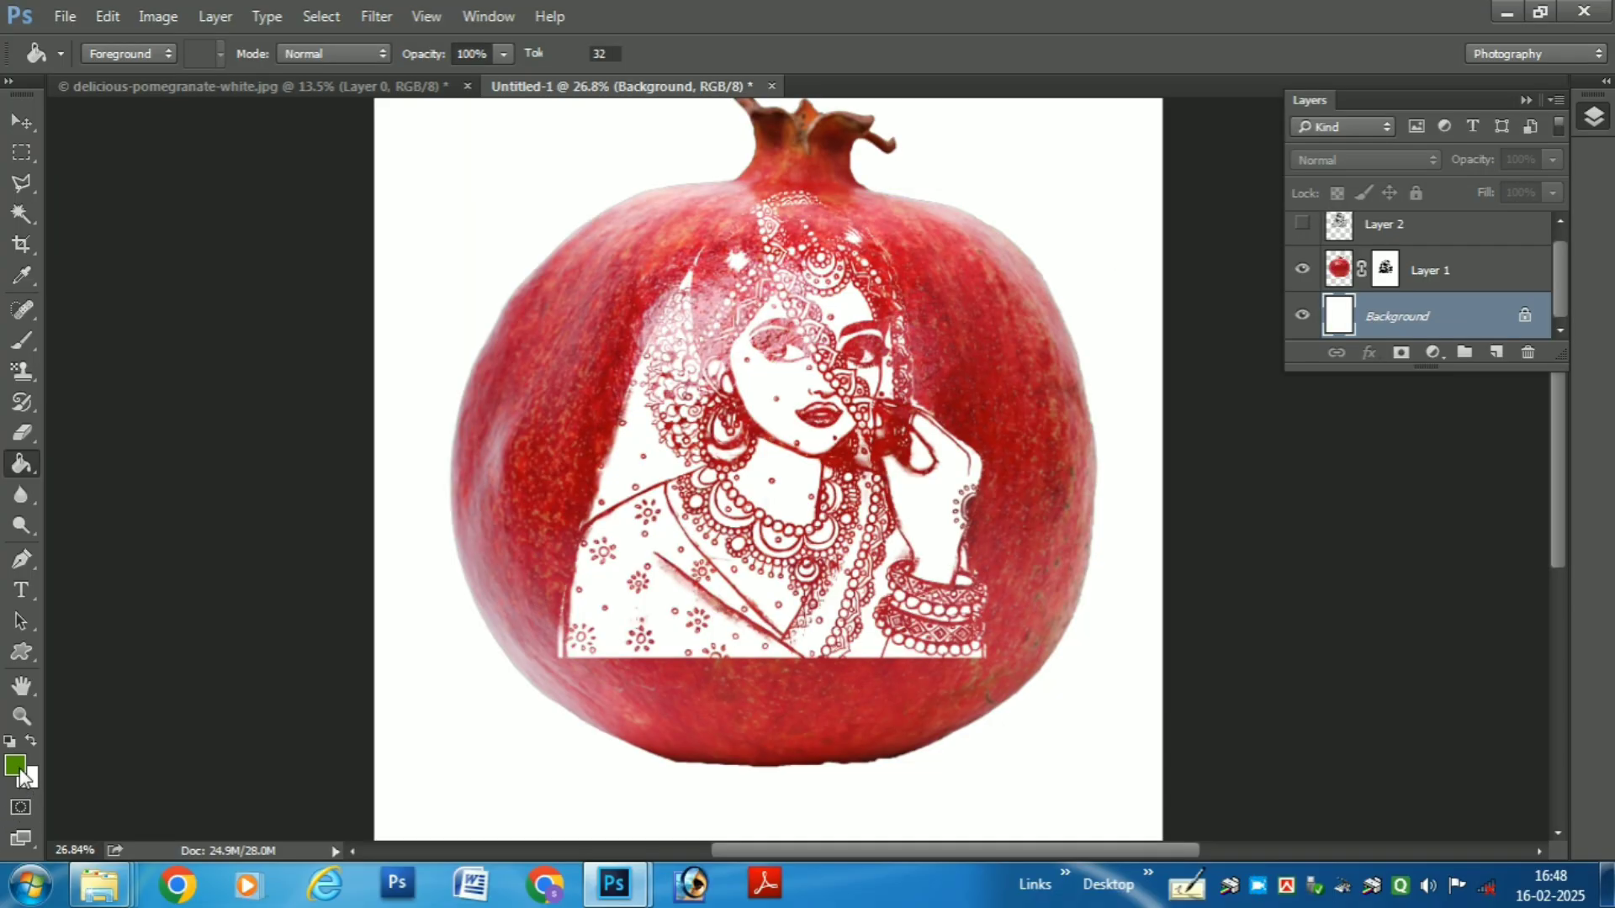
{"action": "left_click", "coordinate": [16, 766]}
{"action": "left_click_drag", "start_coordinate": [824, 431], "coordinate": [831, 452]}
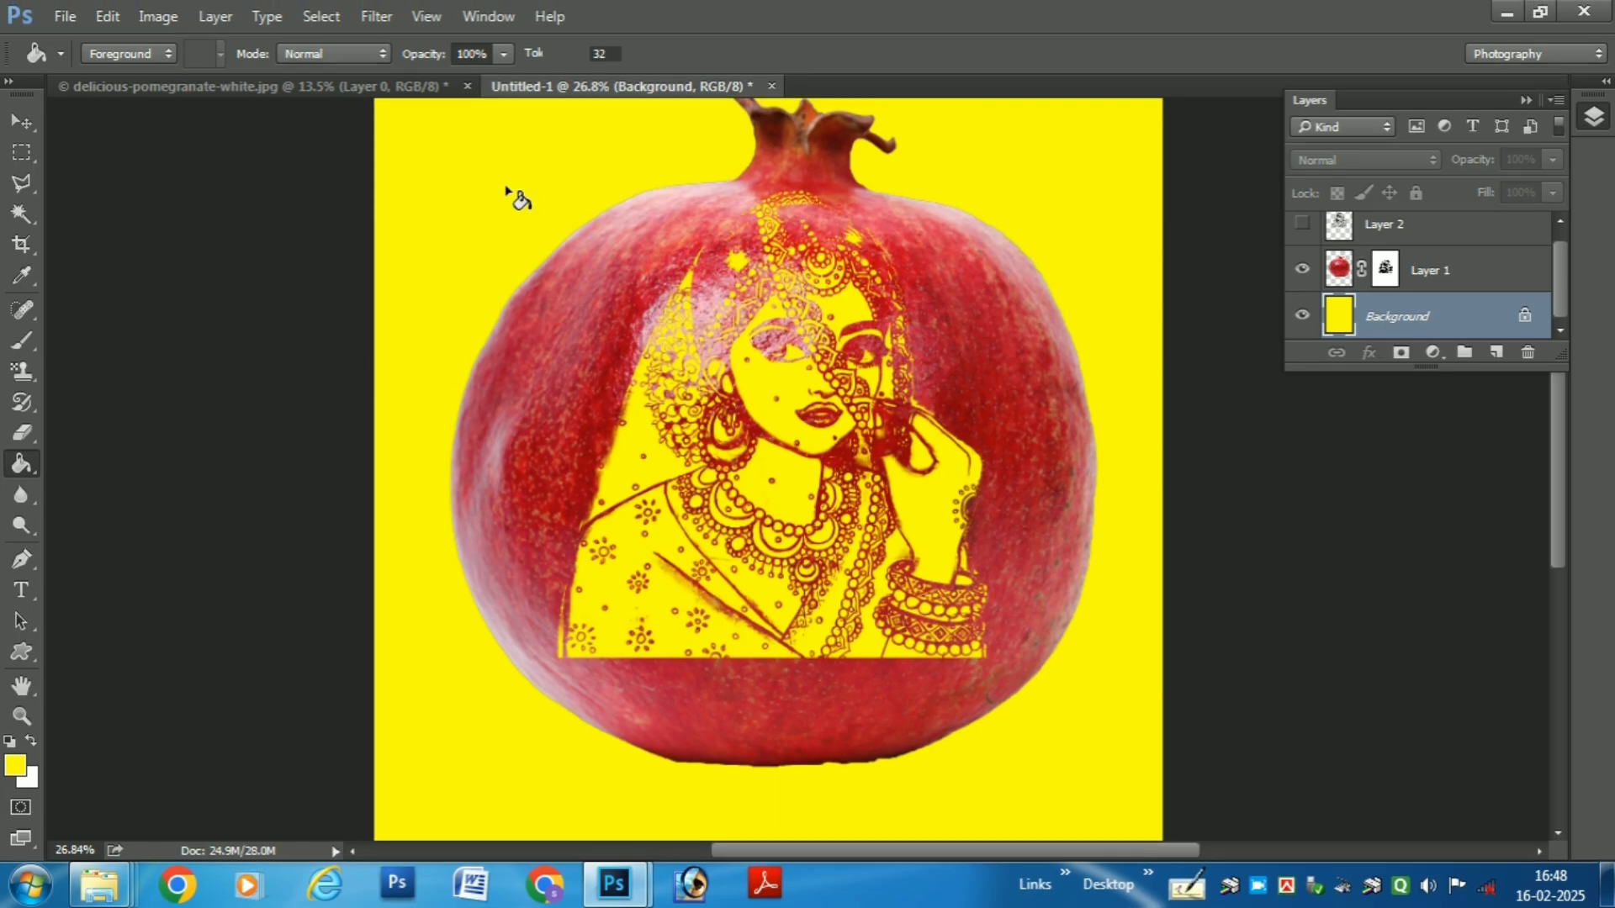
- Examine the carved bride's face and jewellery up close against the yellow background
{"action": "scroll", "coordinate": [870, 353], "scroll_direction": "up", "scroll_amount": 5}
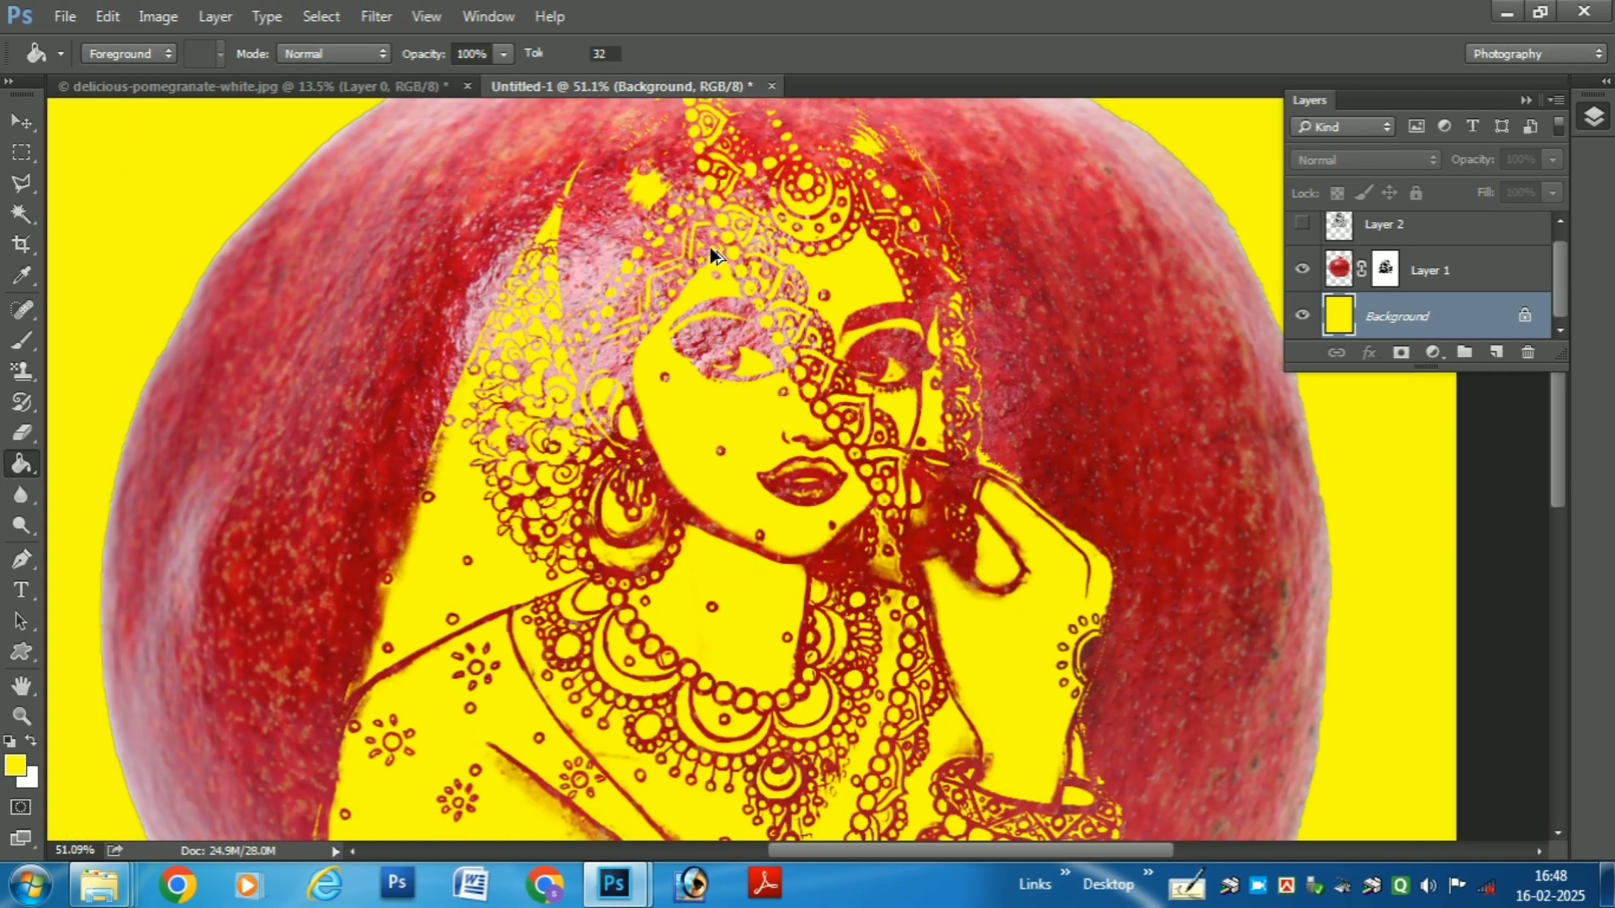
{"action": "scroll", "coordinate": [710, 248], "scroll_direction": "up", "scroll_amount": 3}
{"action": "left_click_drag", "start_coordinate": [872, 587], "coordinate": [890, 261]}
{"action": "left_click_drag", "start_coordinate": [915, 623], "coordinate": [872, 673]}
{"action": "left_click_drag", "start_coordinate": [892, 488], "coordinate": [840, 633]}
{"action": "scroll", "coordinate": [870, 399], "scroll_direction": "right", "scroll_amount": 3}
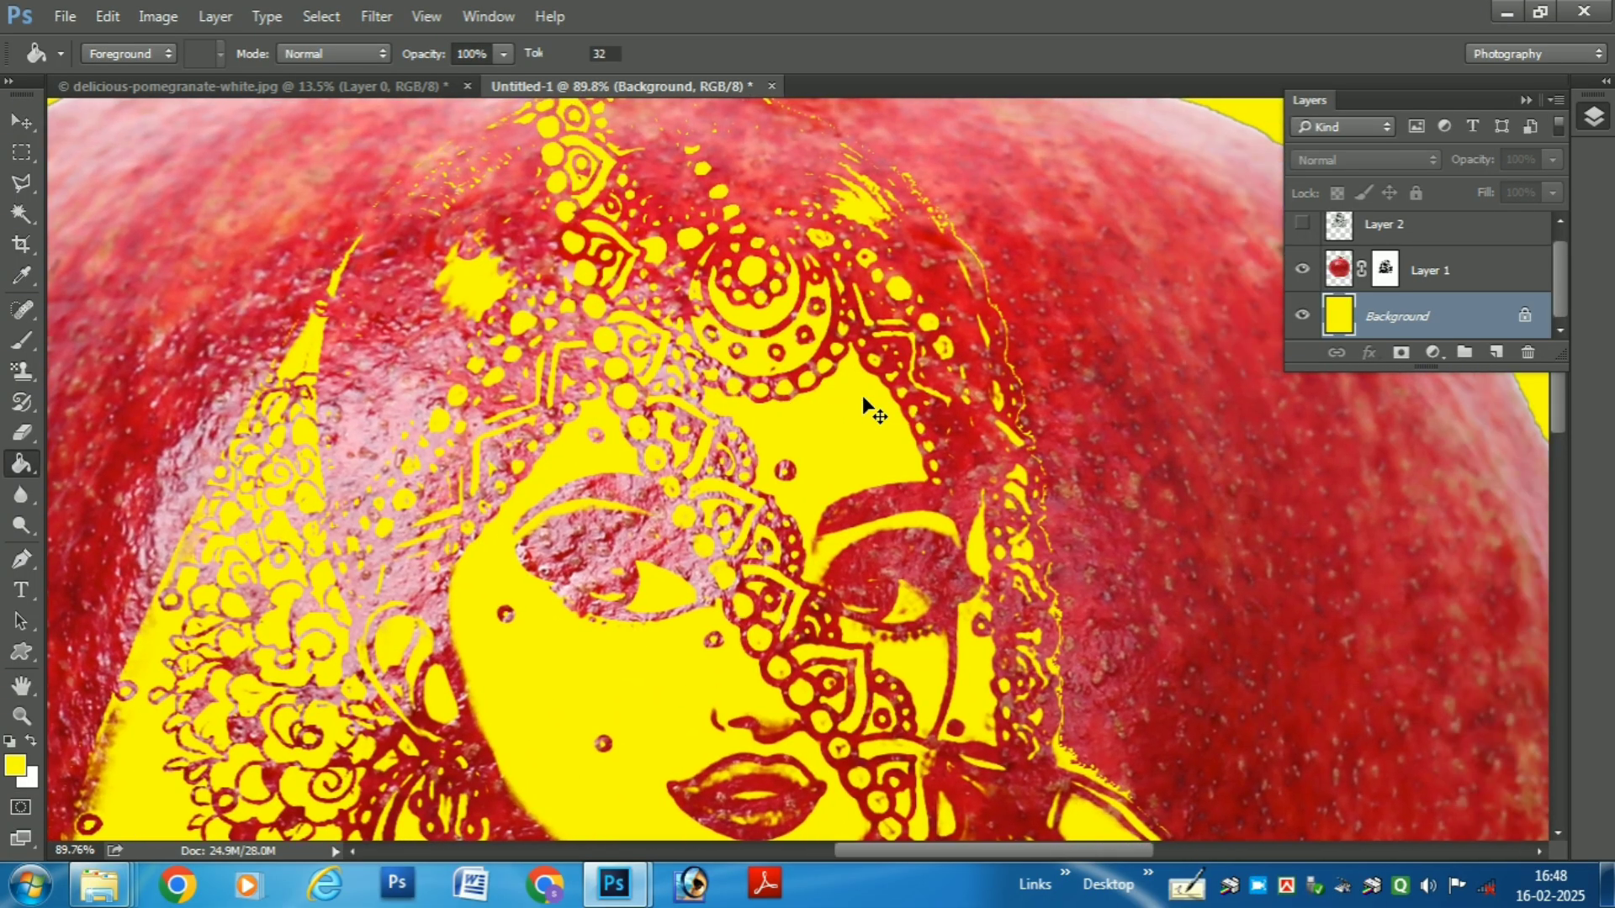
{"action": "scroll", "coordinate": [870, 398], "scroll_direction": "down", "scroll_amount": 1}
{"action": "scroll", "coordinate": [872, 405], "scroll_direction": "down", "scroll_amount": 5}
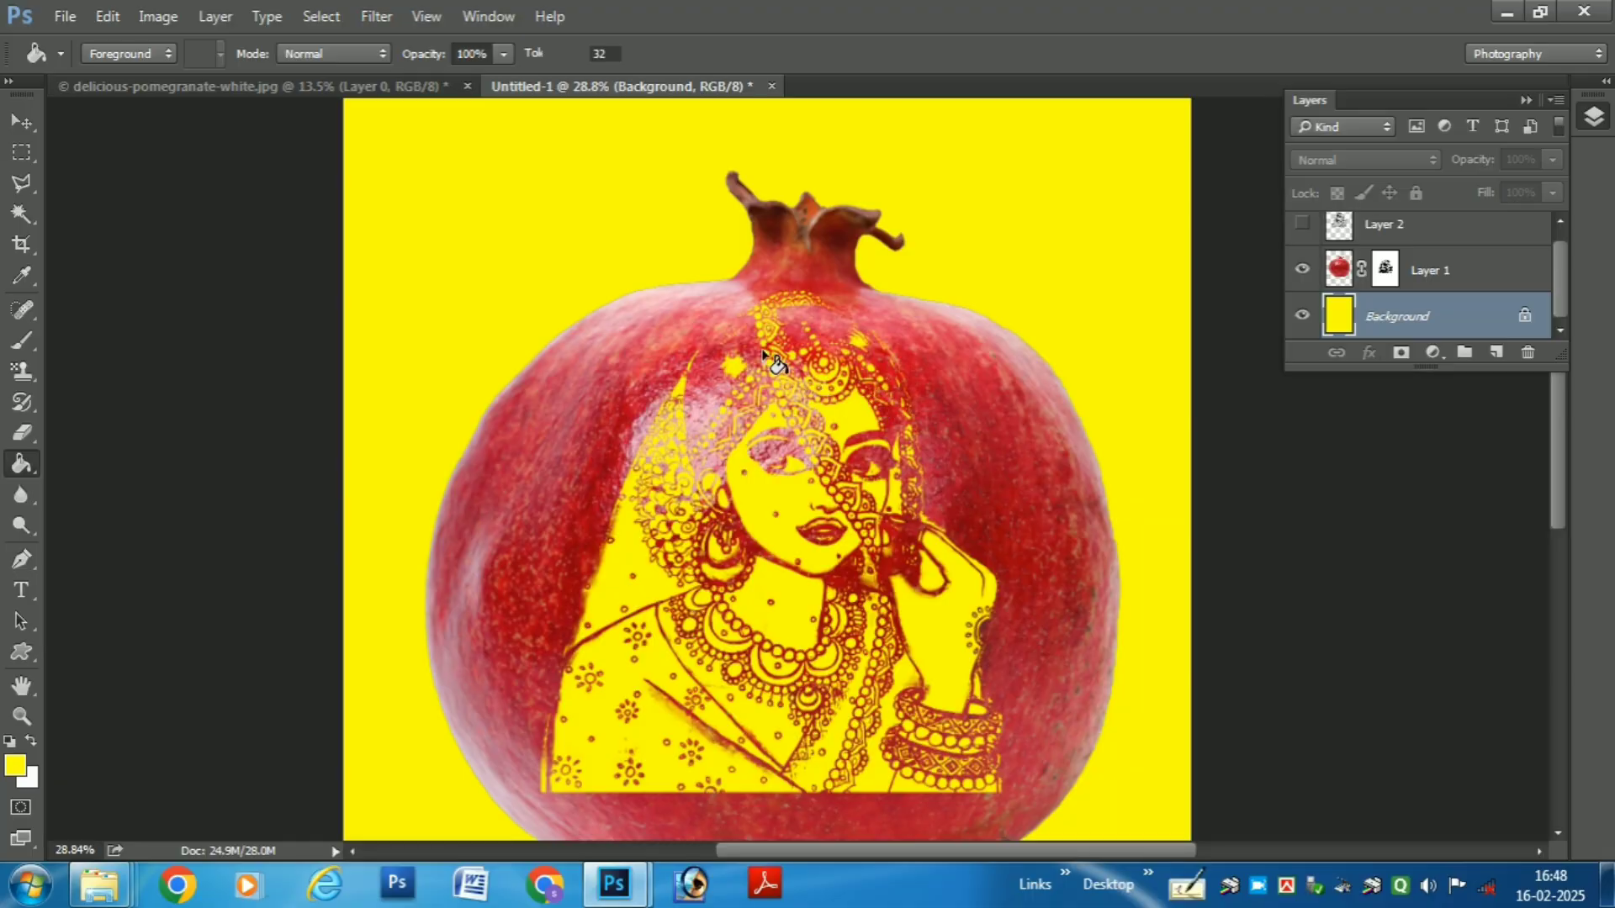
- Change the foreground colour to cyan (H 178, S 99, B 93) and fill the Background layer with it
{"action": "left_click", "coordinate": [14, 764]}
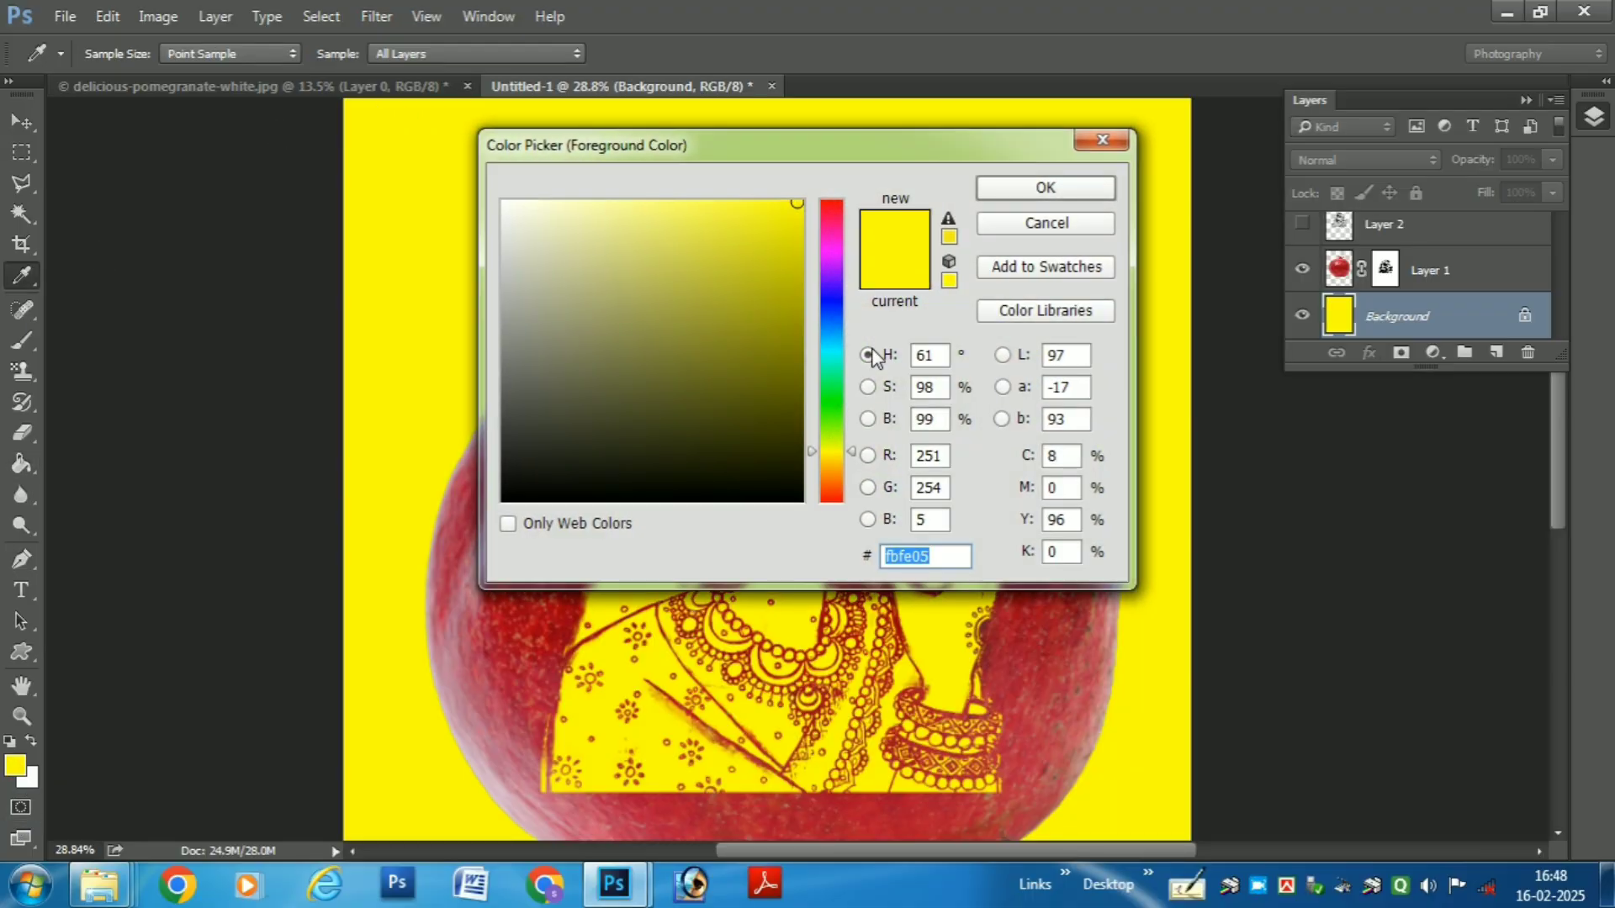
{"action": "left_click", "coordinate": [835, 354]}
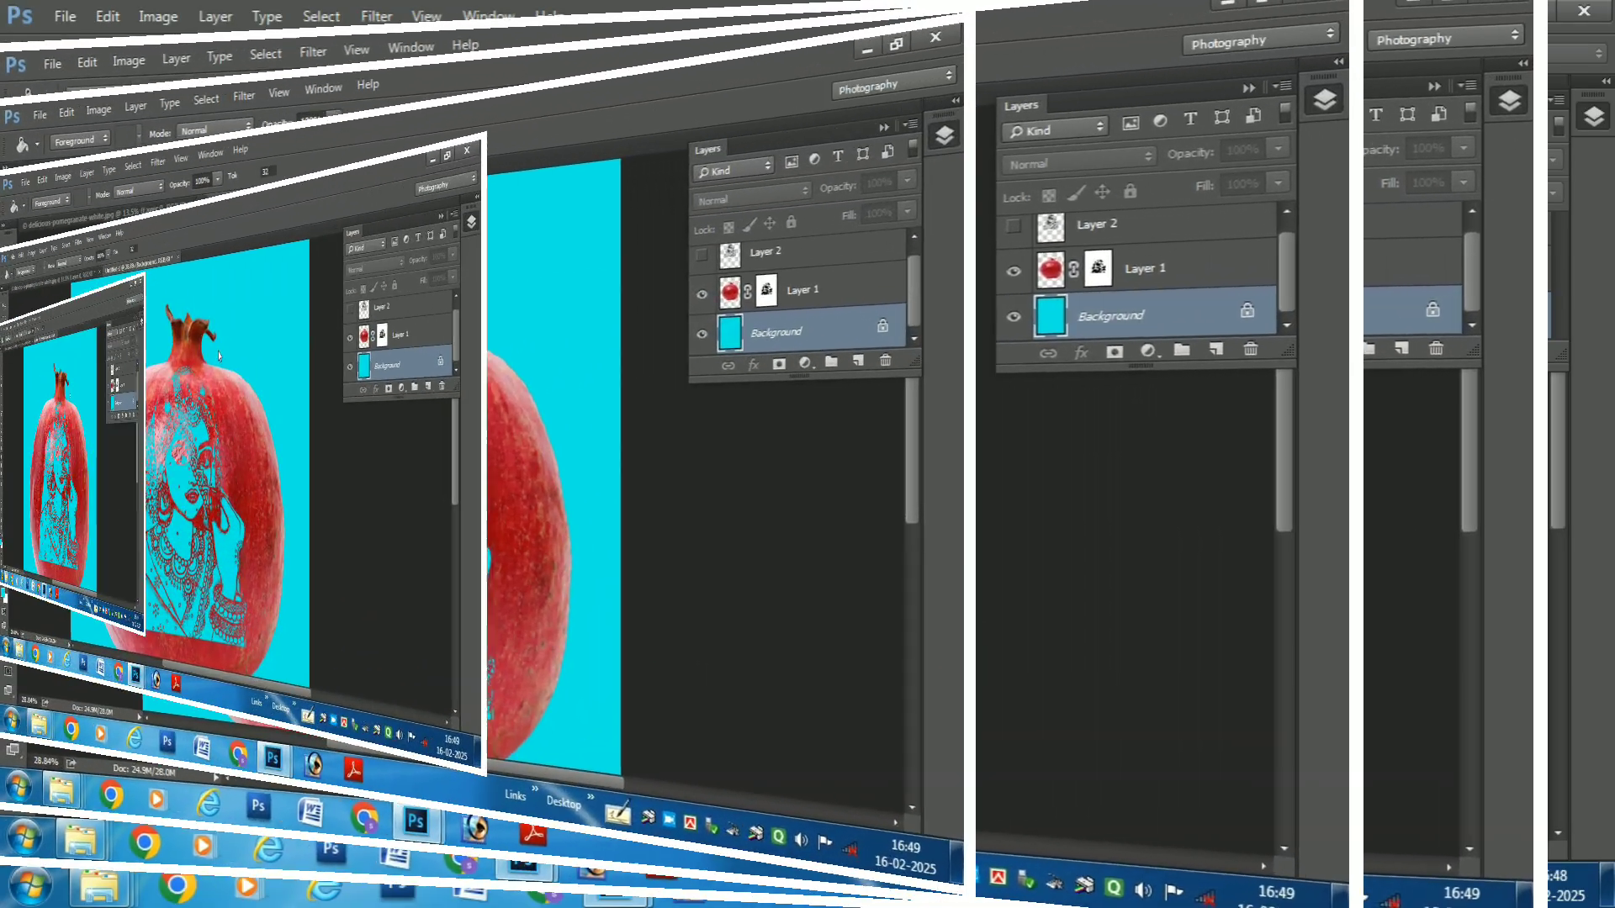
{"action": "scroll", "coordinate": [972, 509], "scroll_direction": "up", "scroll_amount": 1}
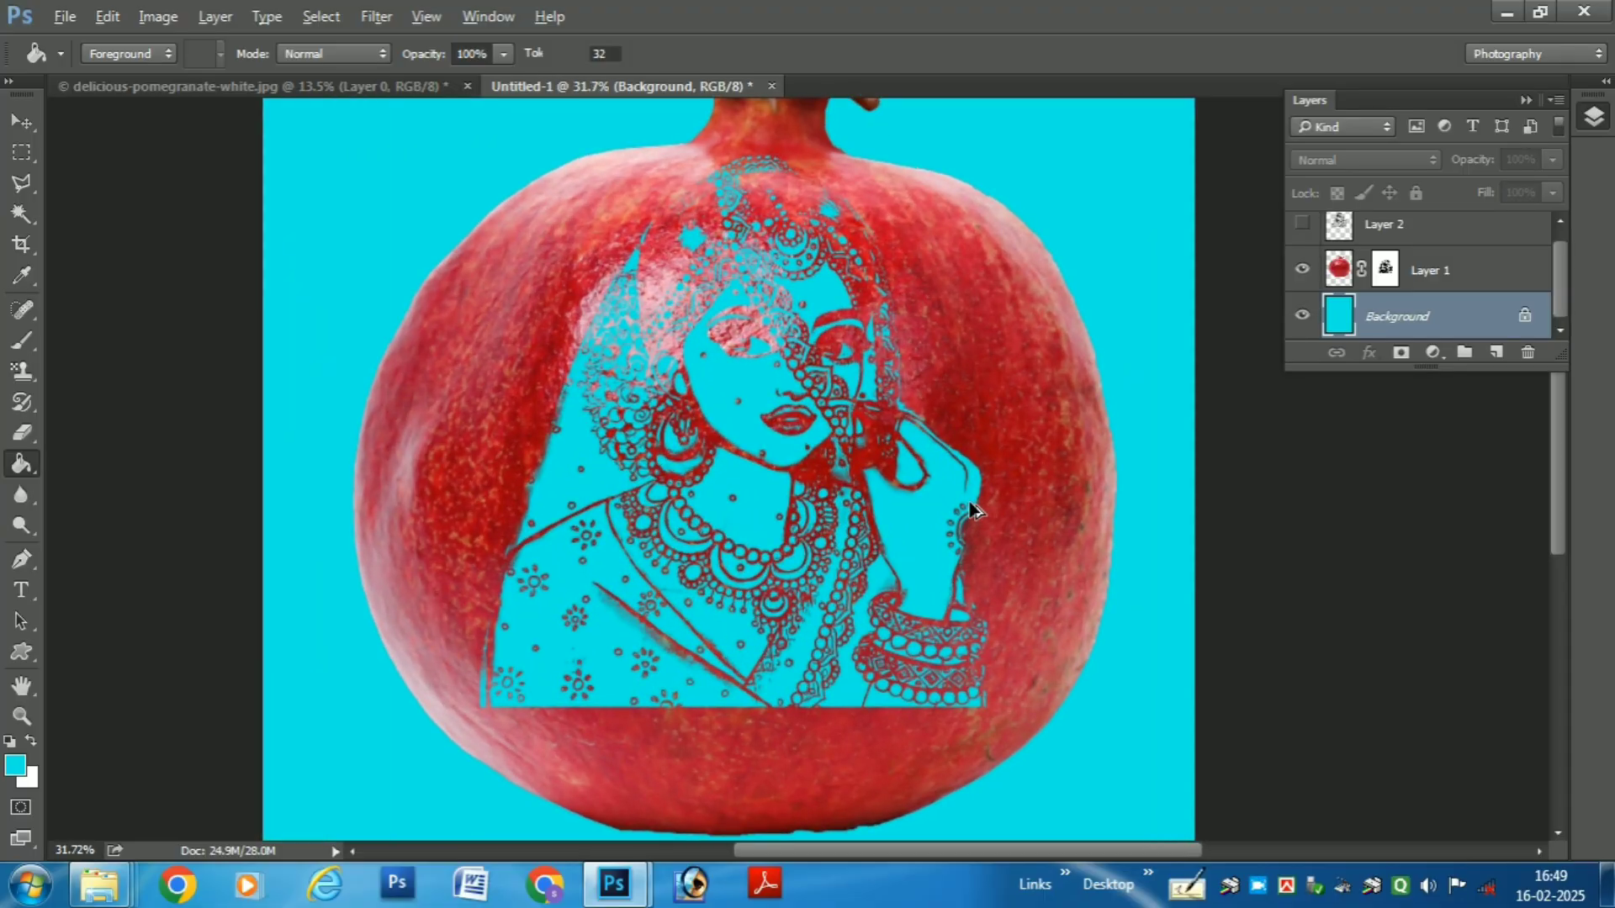
- Try an orange-red #ee2e02 Paint Bucket fill on the Background layer and undo it
{"action": "left_click", "coordinate": [21, 768]}
{"action": "left_click_drag", "start_coordinate": [906, 160], "coordinate": [801, 574]}
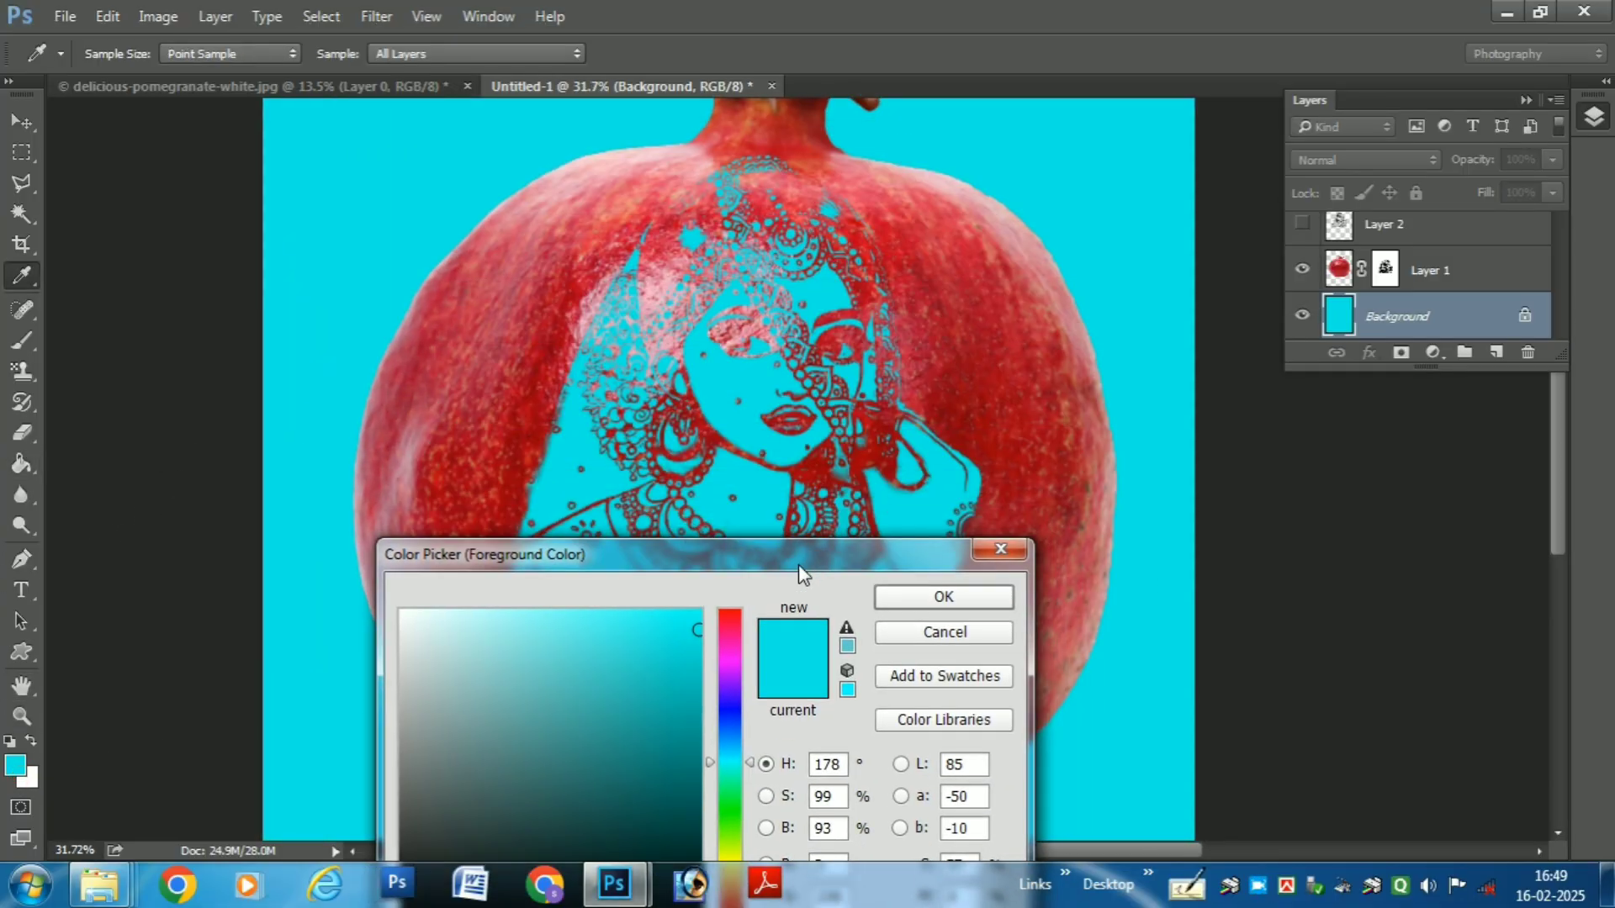
{"action": "left_click_drag", "start_coordinate": [734, 797], "coordinate": [735, 826]}
{"action": "left_click_drag", "start_coordinate": [761, 555], "coordinate": [920, 410]}
{"action": "left_click_drag", "start_coordinate": [888, 735], "coordinate": [882, 757]}
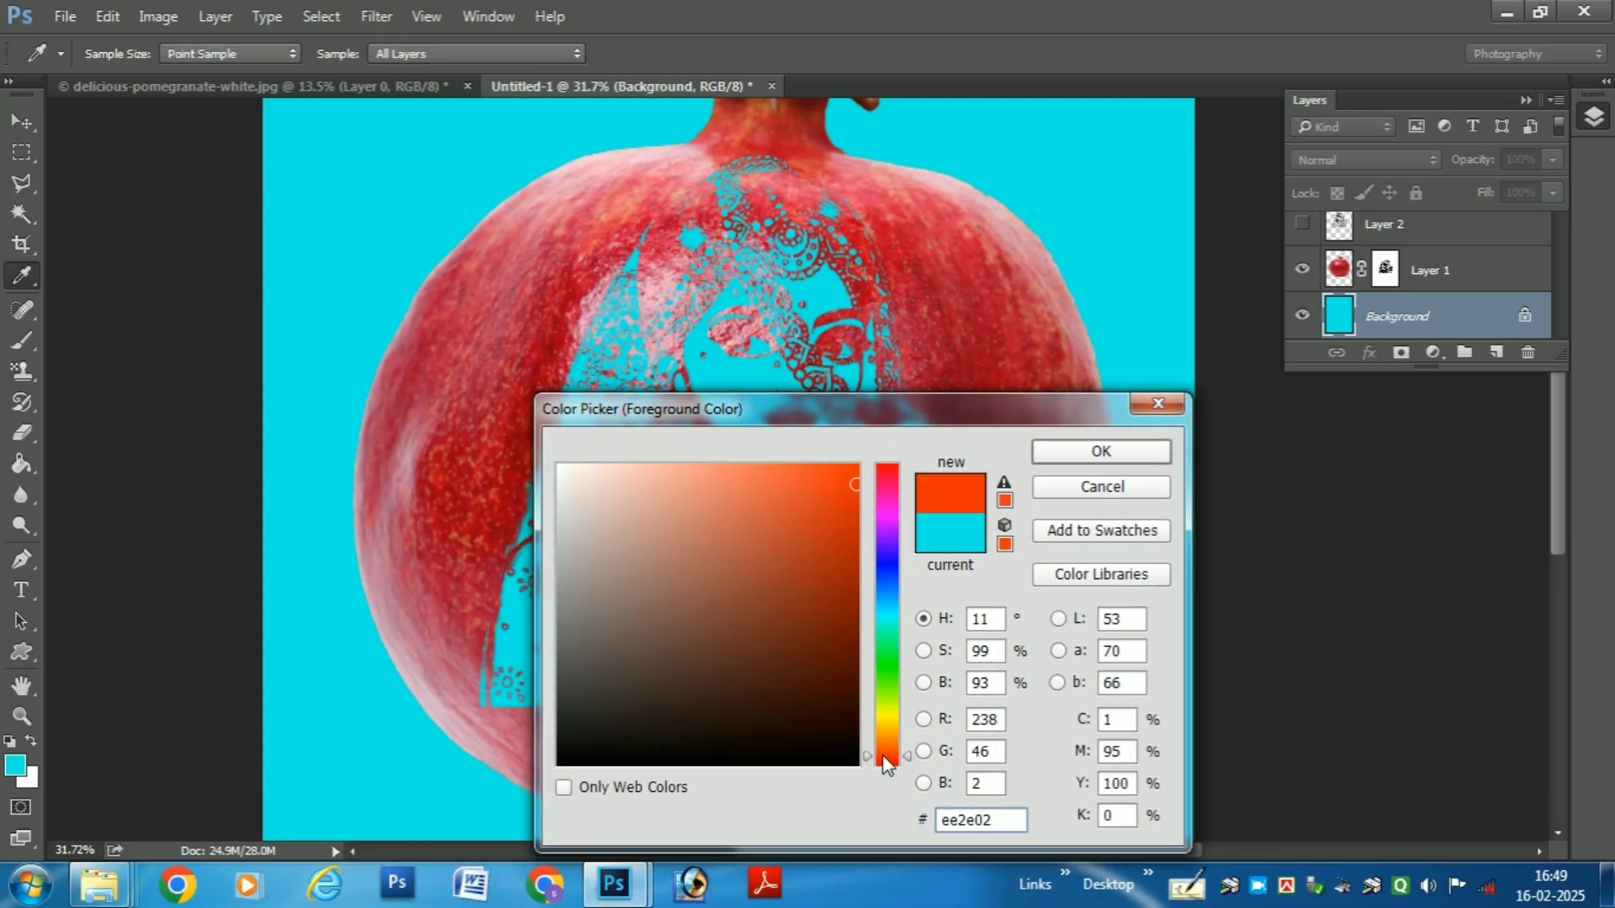
{"action": "left_click", "coordinate": [1101, 452]}
{"action": "key", "text": "g"}
{"action": "left_click", "coordinate": [734, 306]}
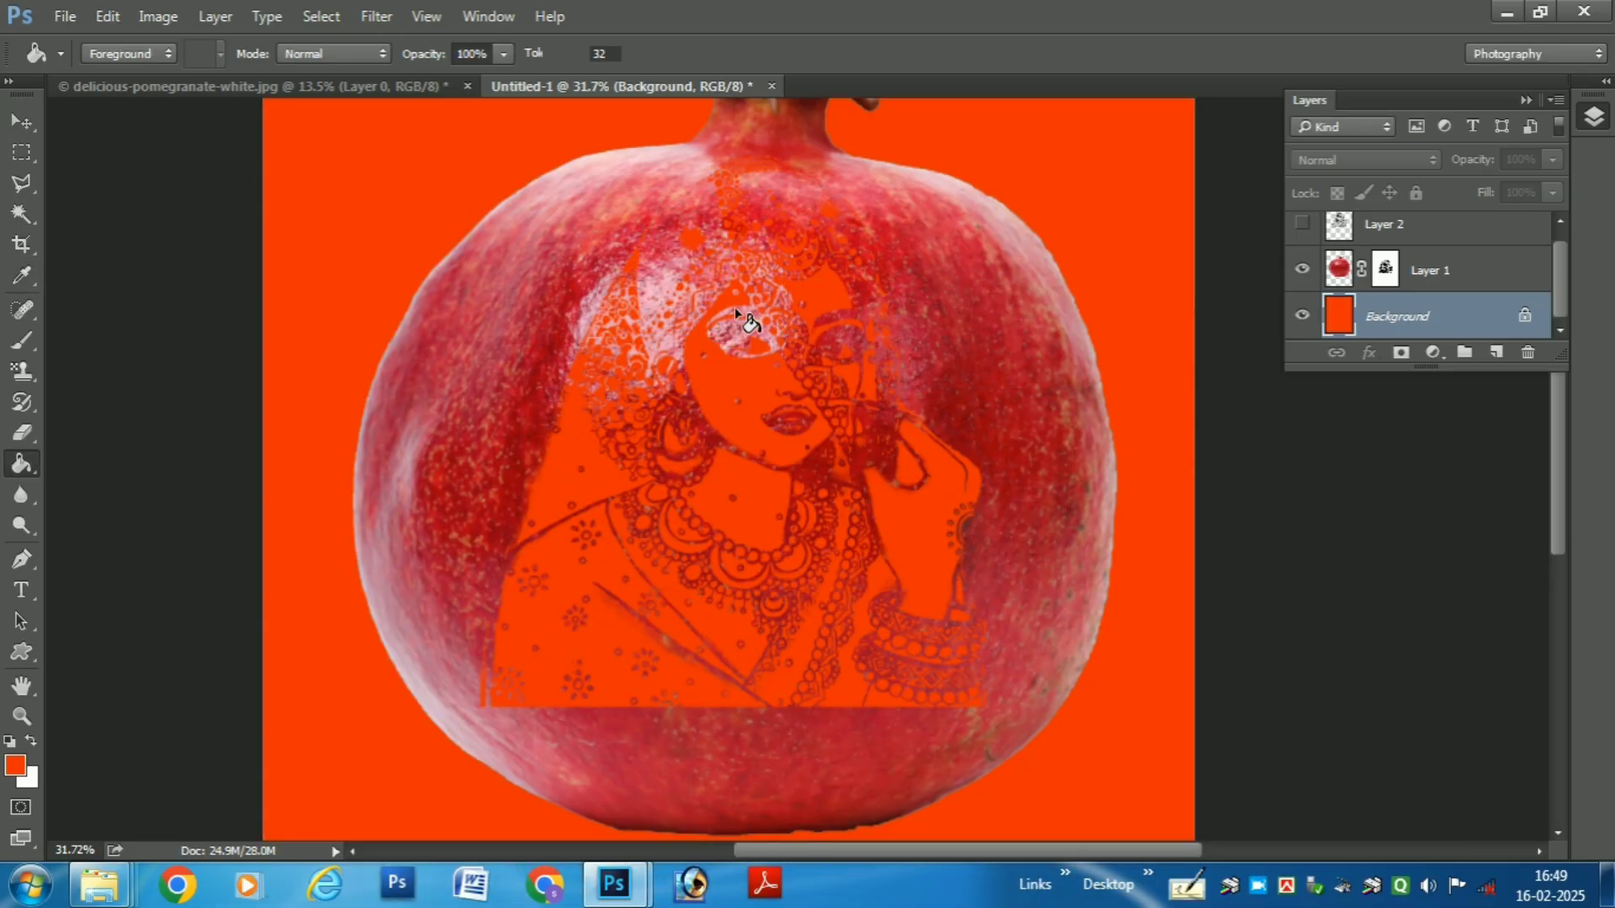
{"action": "key", "text": "ctrl+z"}
- Set the foreground colour to blue #027cee and fill the Background layer with it
{"action": "left_click", "coordinate": [20, 765]}
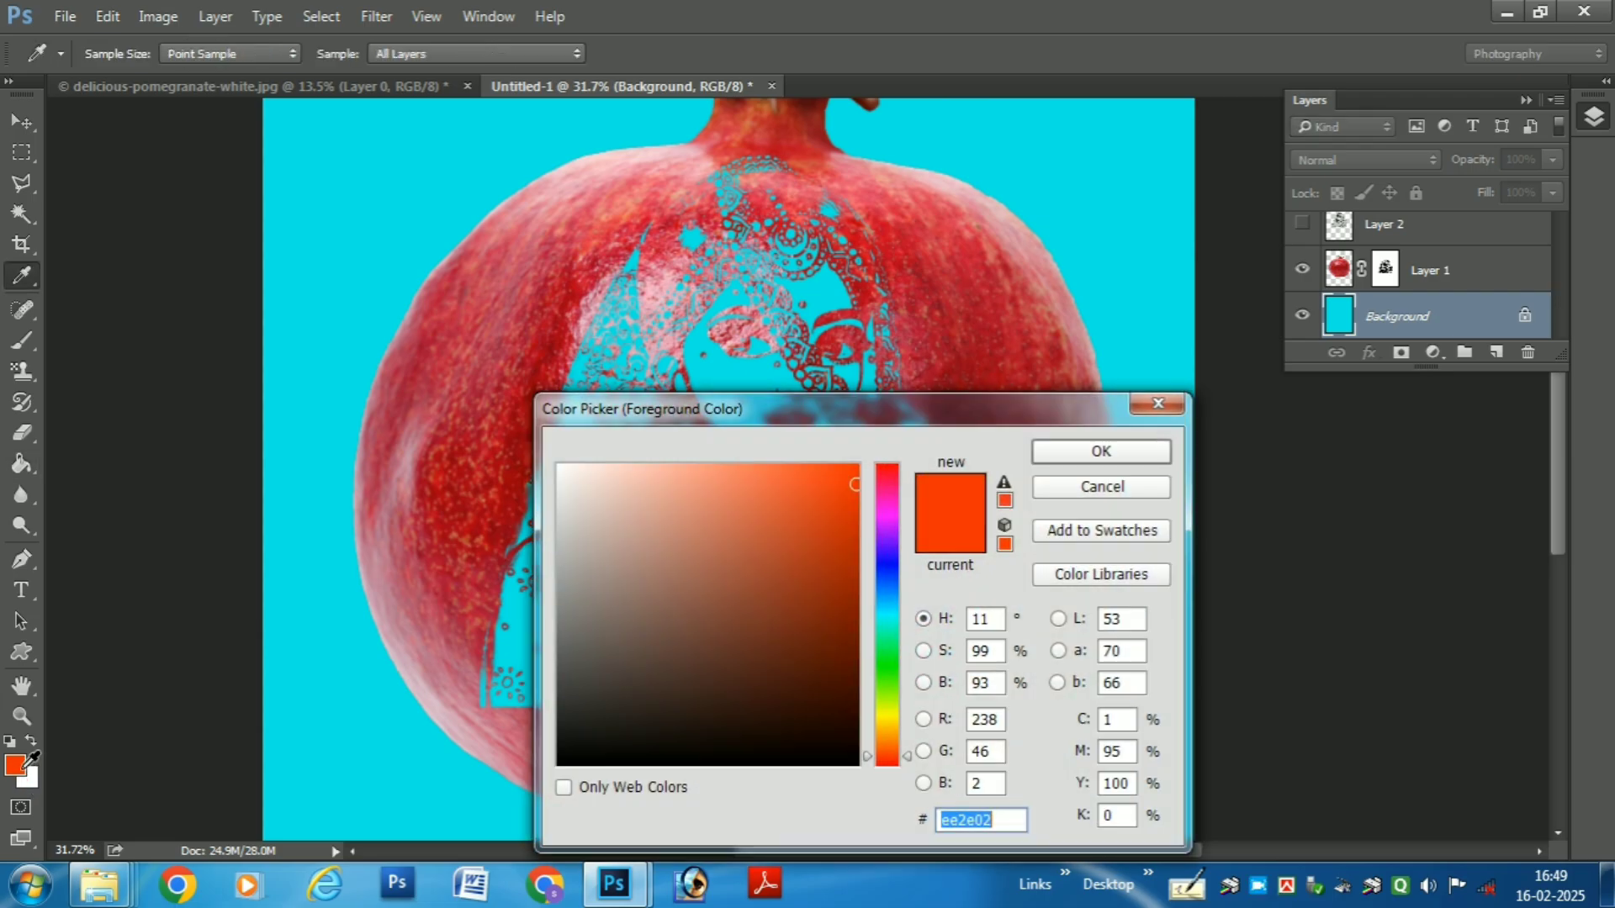
{"action": "left_click", "coordinate": [891, 581]}
{"action": "left_click", "coordinate": [888, 591]}
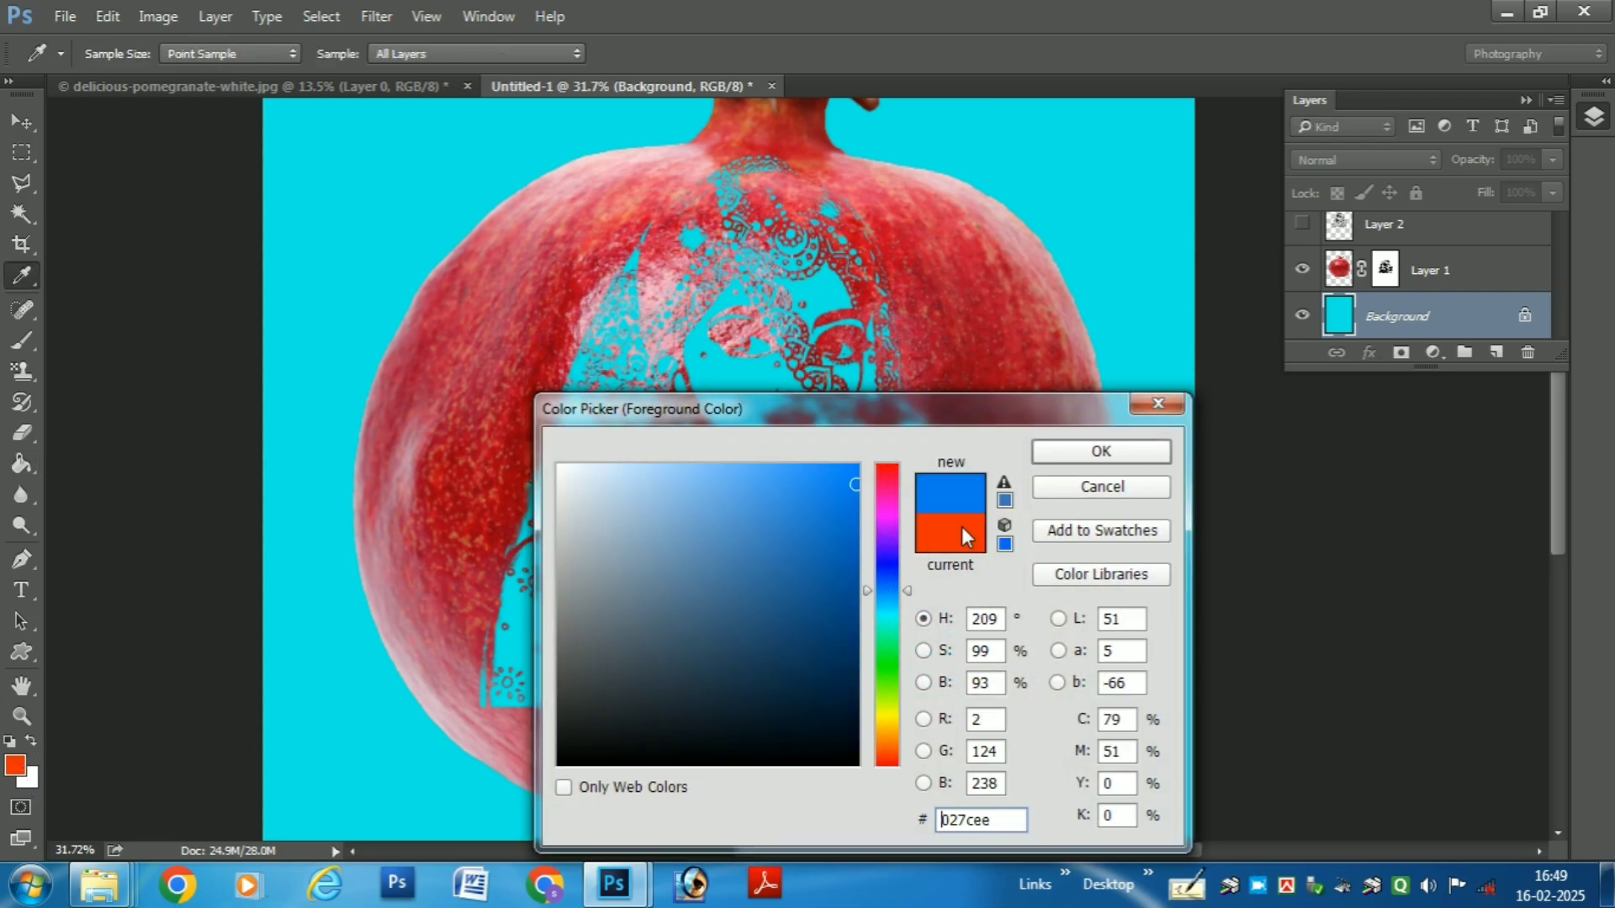
{"action": "left_click", "coordinate": [1085, 452]}
{"action": "left_click", "coordinate": [721, 337]}
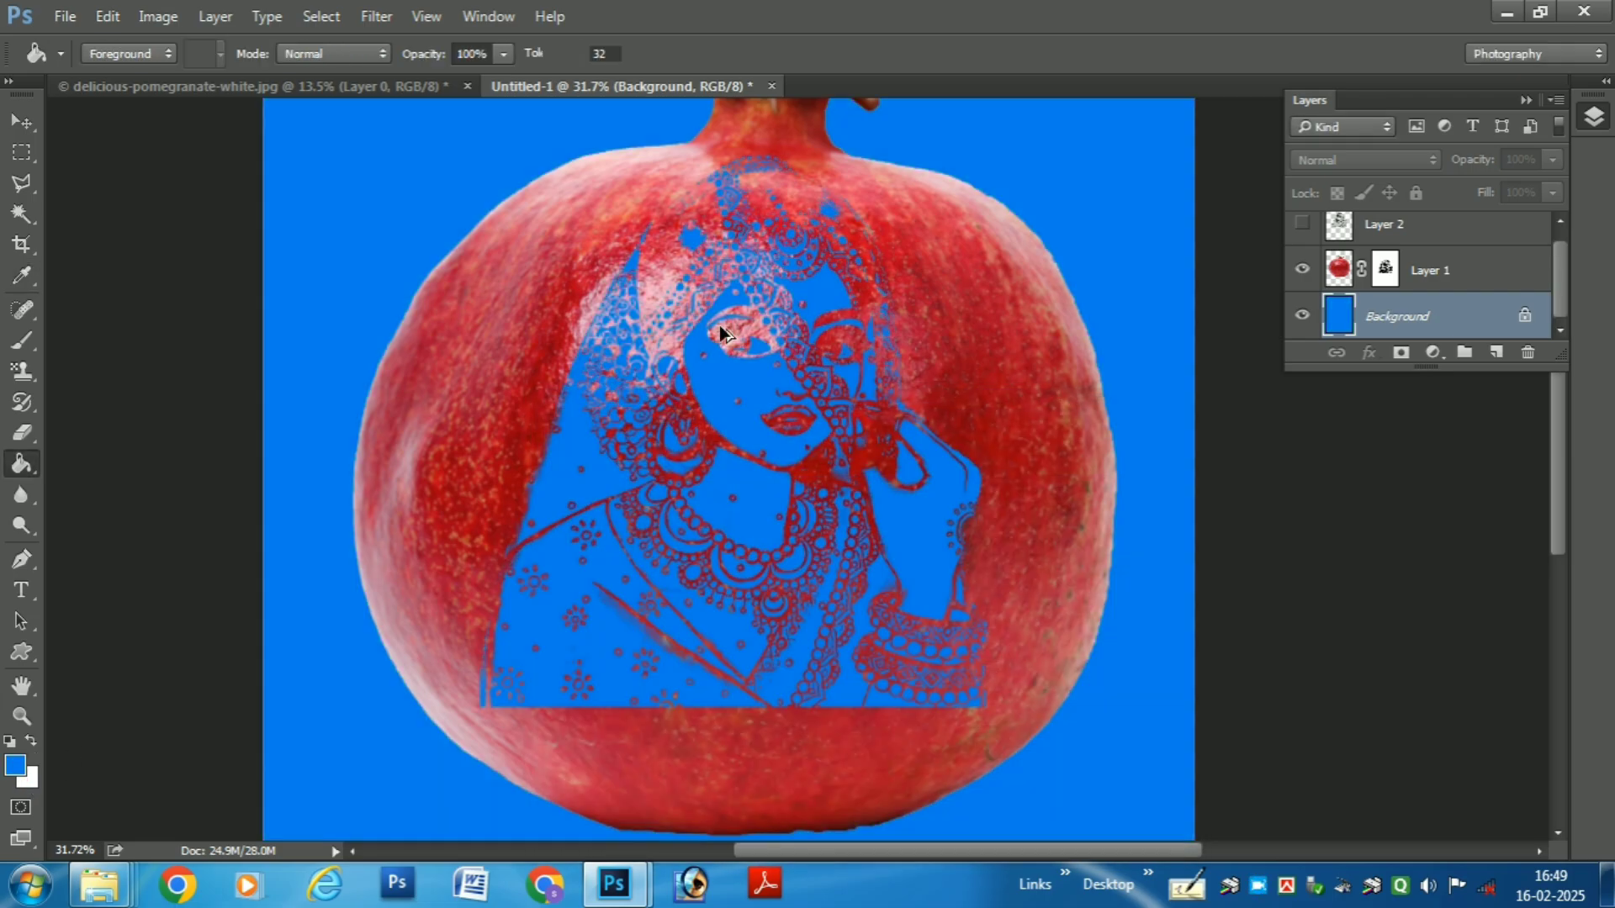
- Step back and forth through the history to compare the trial fills, and return the Background layer to white
{"action": "key", "text": "ctrl+alt+z"}
{"action": "key", "text": "ctrl+alt+z"}
{"action": "key", "text": "ctrl+alt+z"}
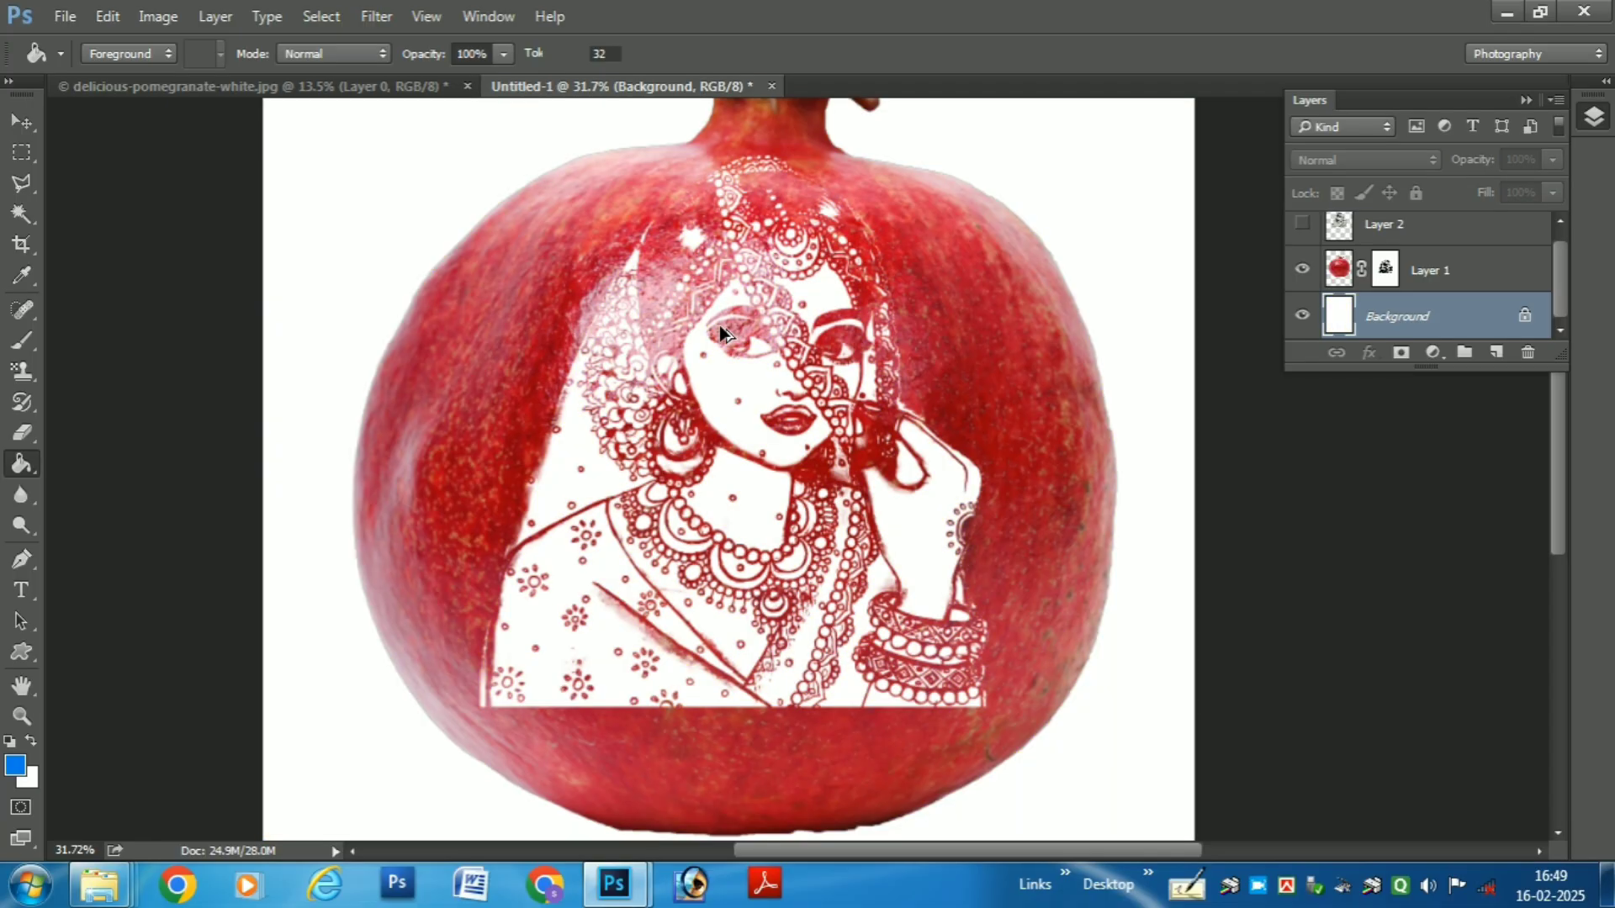
{"action": "key", "text": "ctrl+shift+z"}
{"action": "key", "text": "ctrl+alt+z"}
{"action": "key", "text": "ctrl+shift+z"}
{"action": "key", "text": "ctrl+shift+z"}
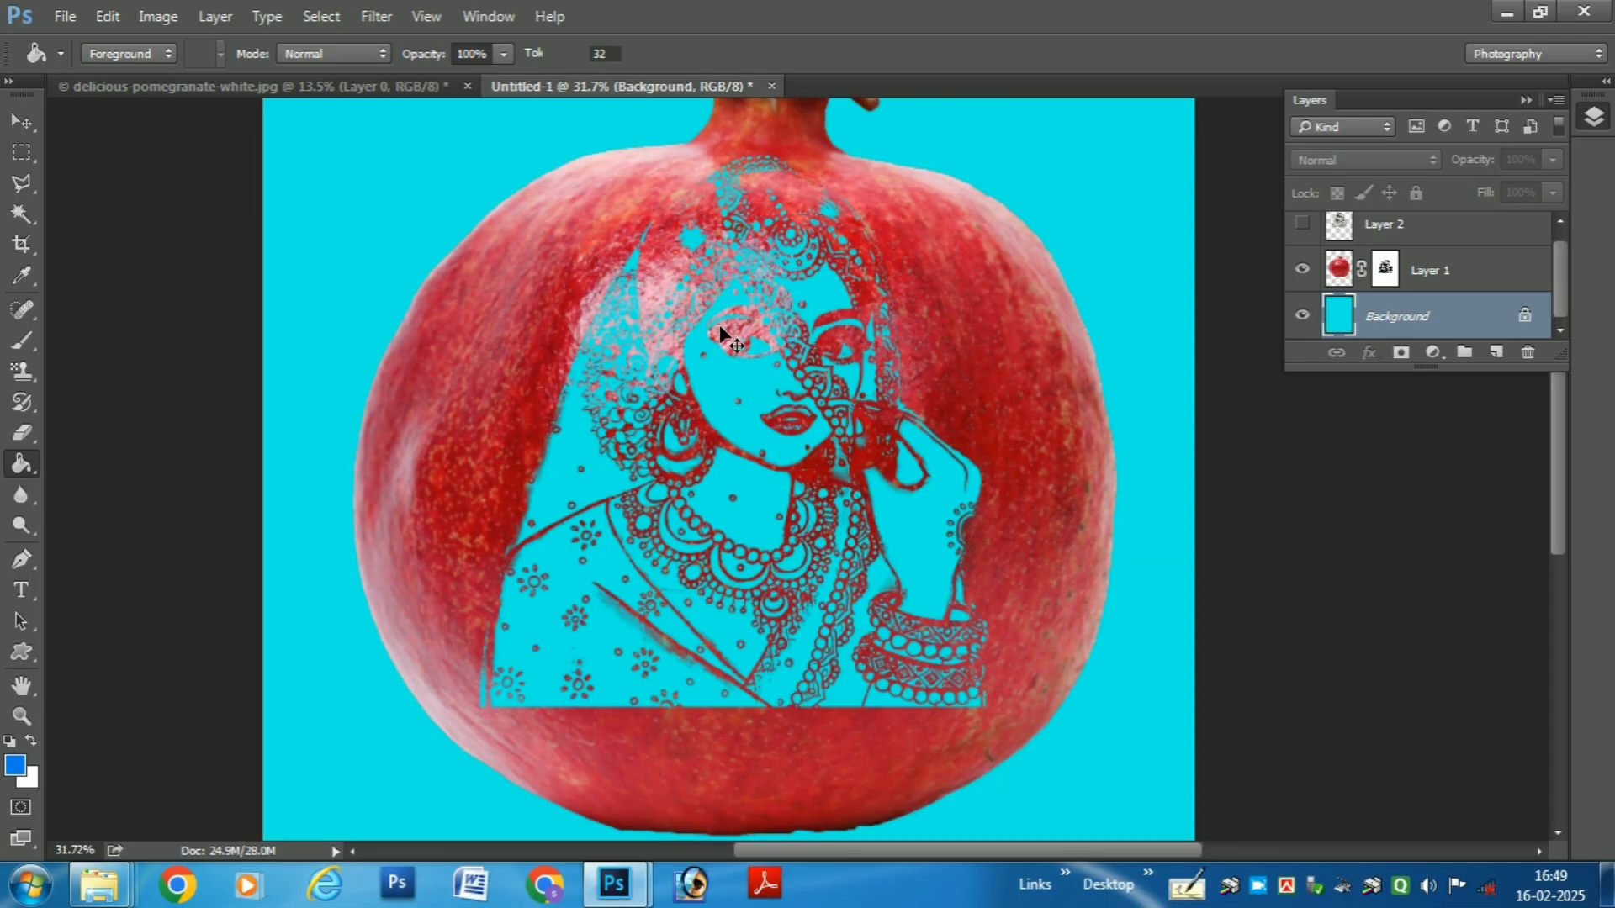
{"action": "key", "text": "ctrl+shift+z"}
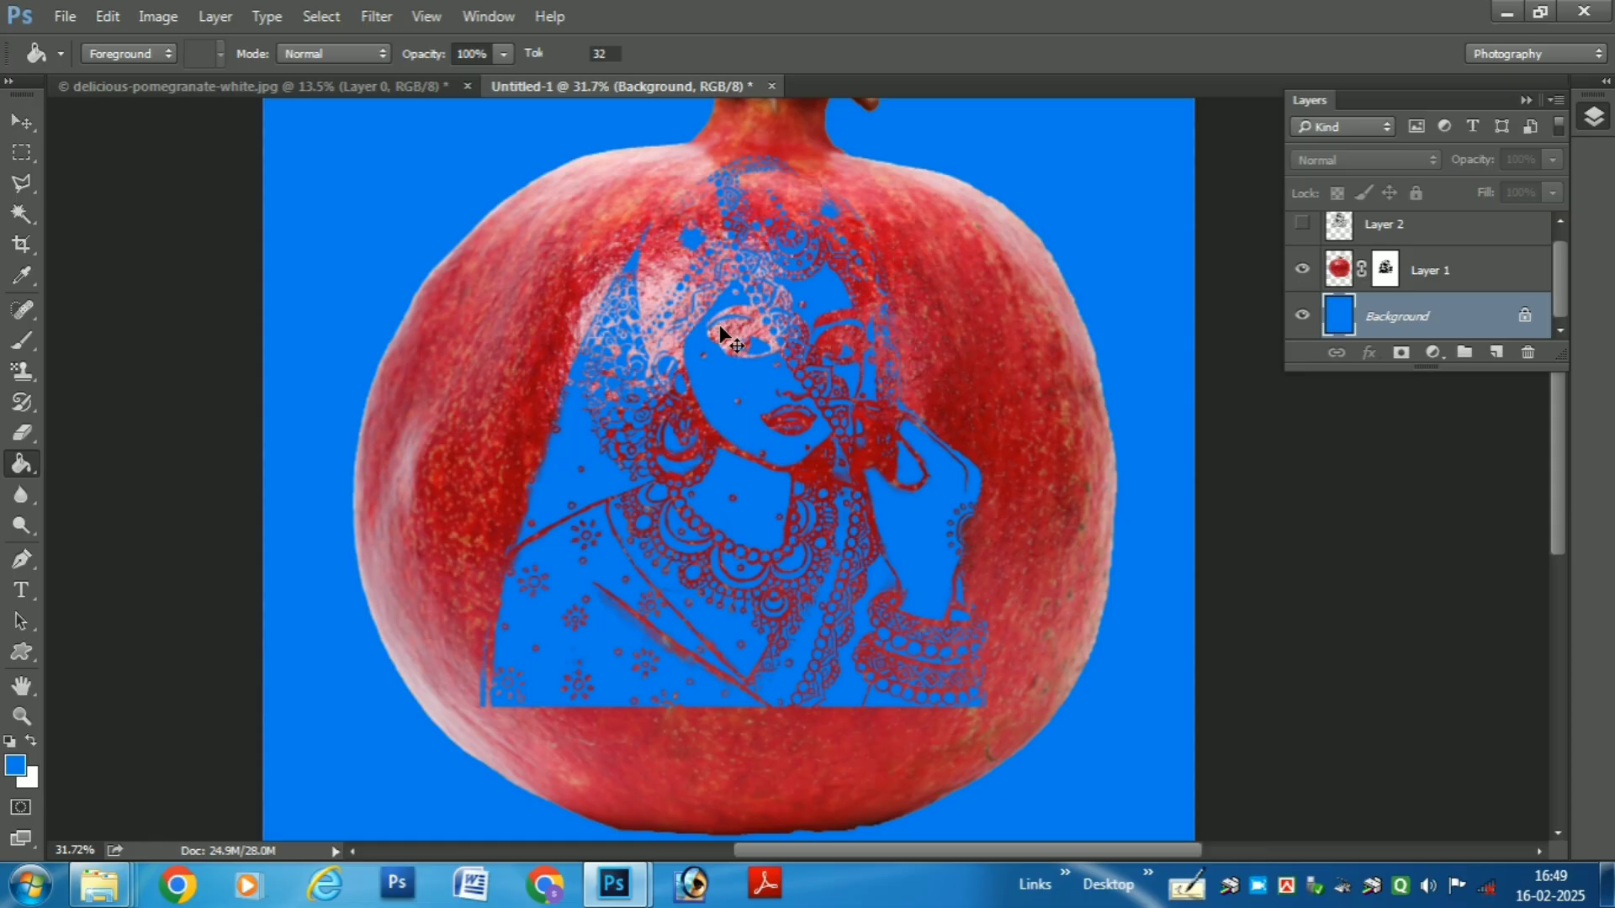
{"action": "key", "text": "ctrl+alt+z"}
{"action": "key", "text": "ctrl+alt+z"}
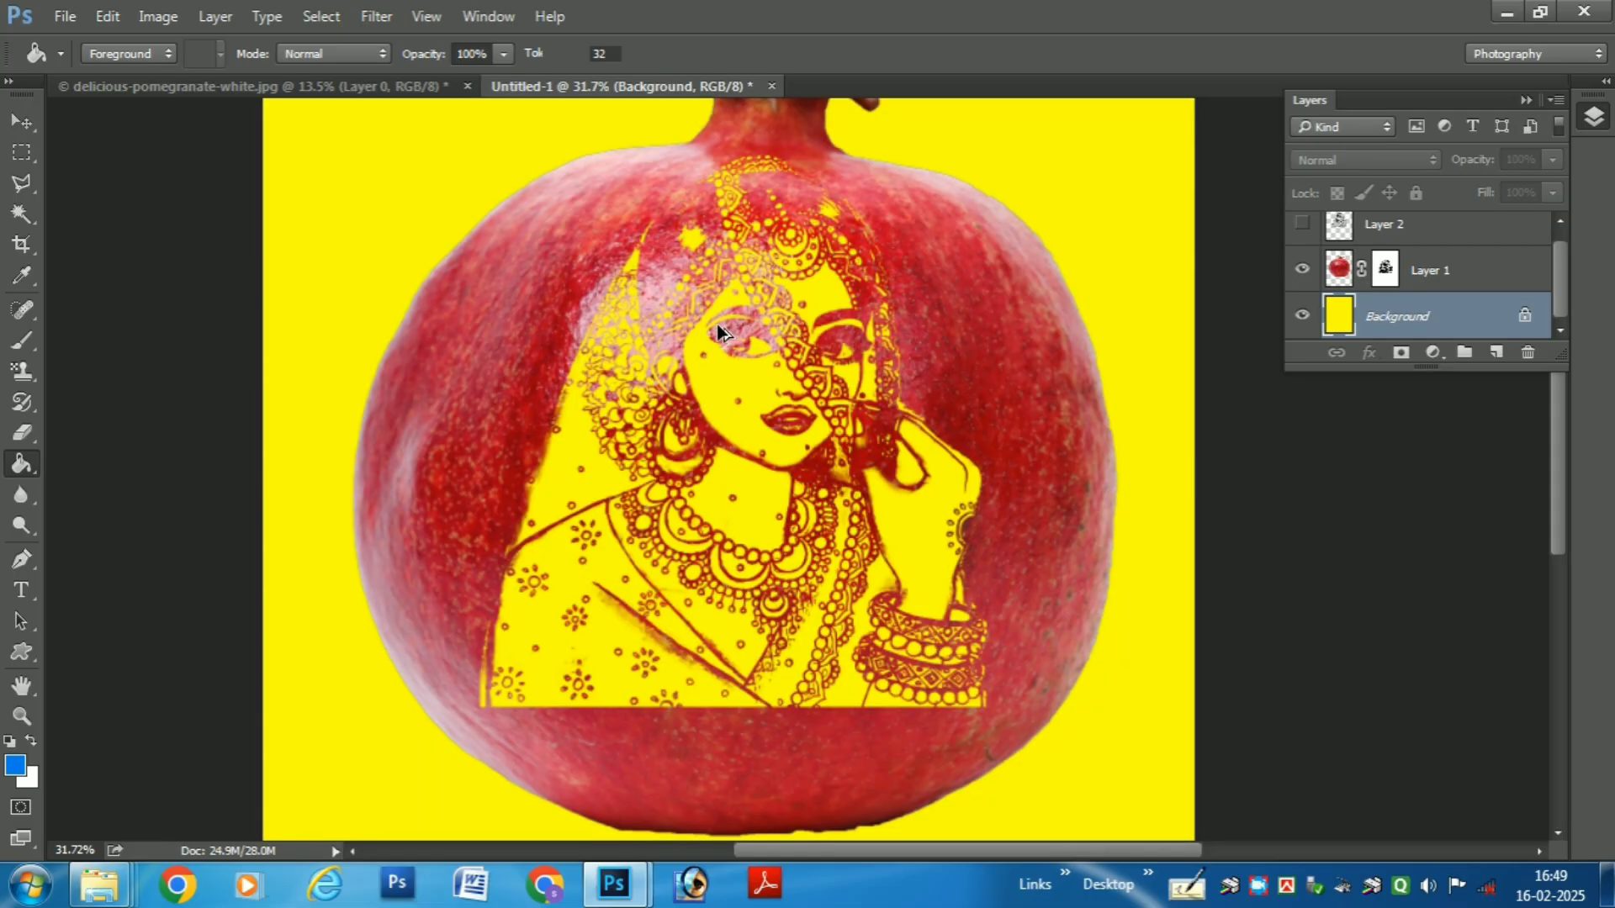
{"action": "key", "text": "ctrl+alt+z"}
{"action": "scroll", "coordinate": [717, 325], "scroll_direction": "down", "scroll_amount": 3}
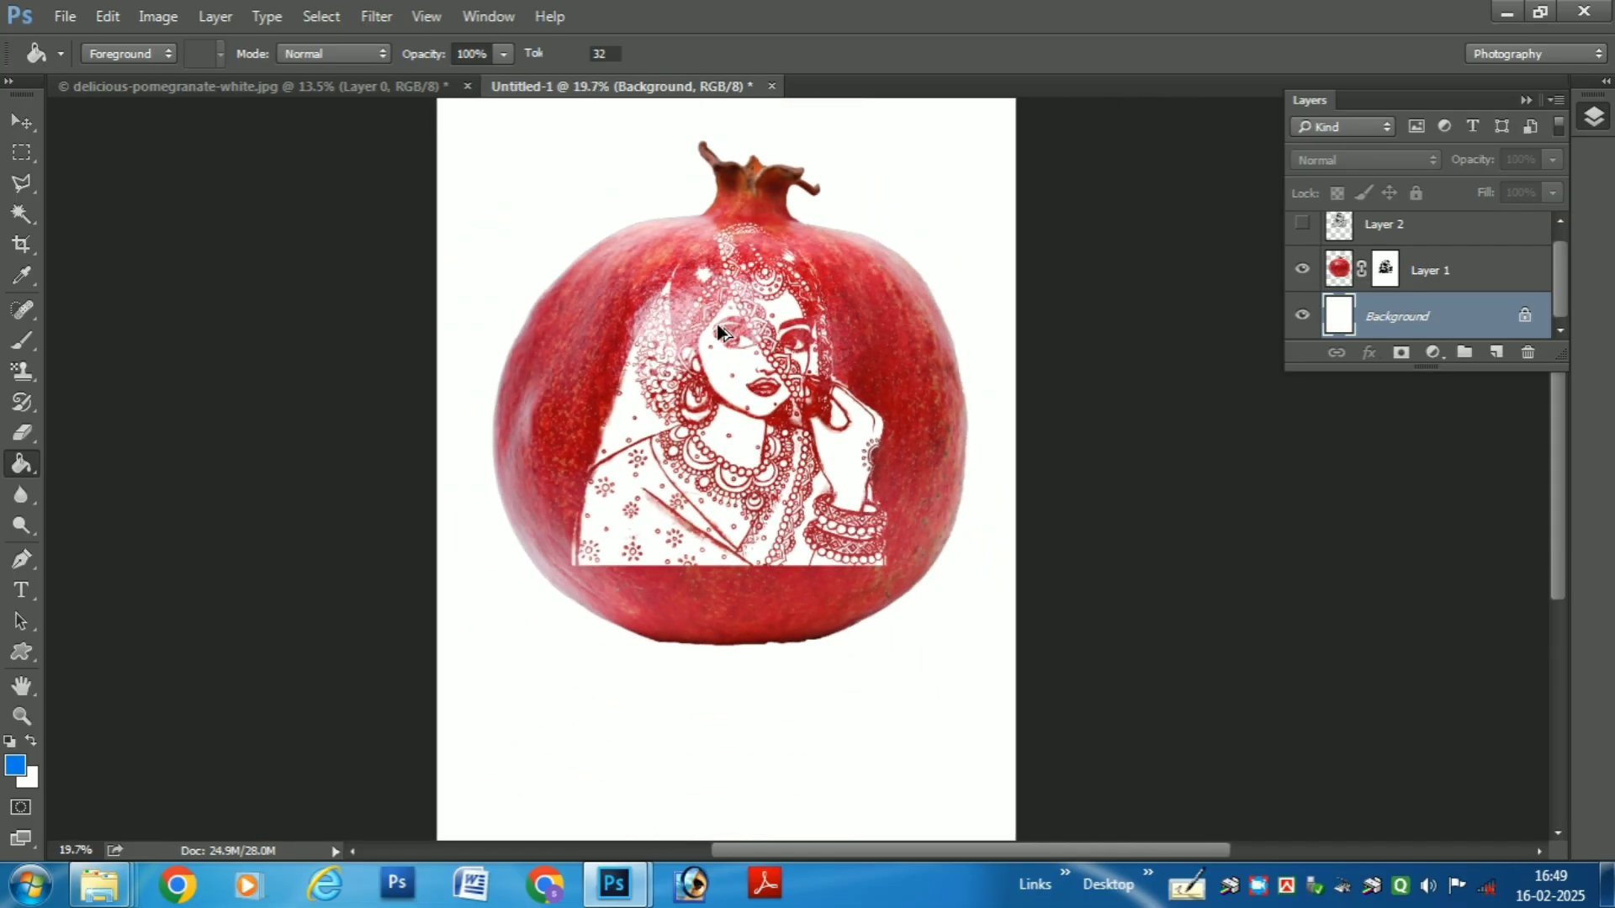
{"action": "scroll", "coordinate": [717, 325], "scroll_direction": "down", "scroll_amount": 1}
{"action": "scroll", "coordinate": [711, 323], "scroll_direction": "up", "scroll_amount": 2}
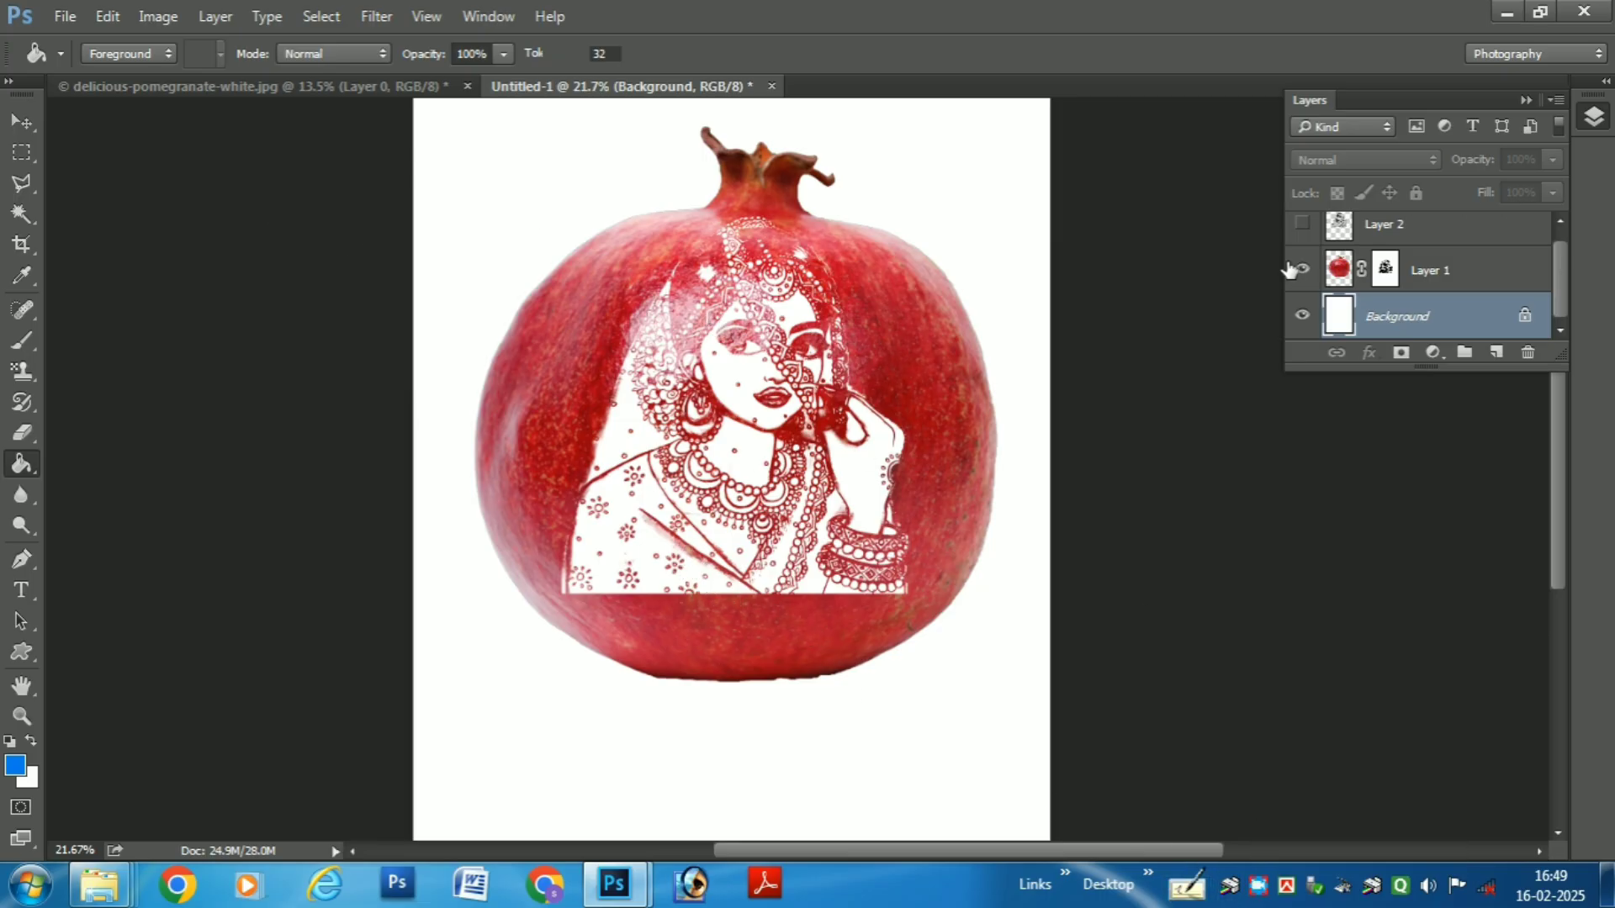
- Activate Layer 1's mask and choose the Brush tool with a soft round tip, 126 px at 0% hardness
{"action": "left_click", "coordinate": [1387, 270]}
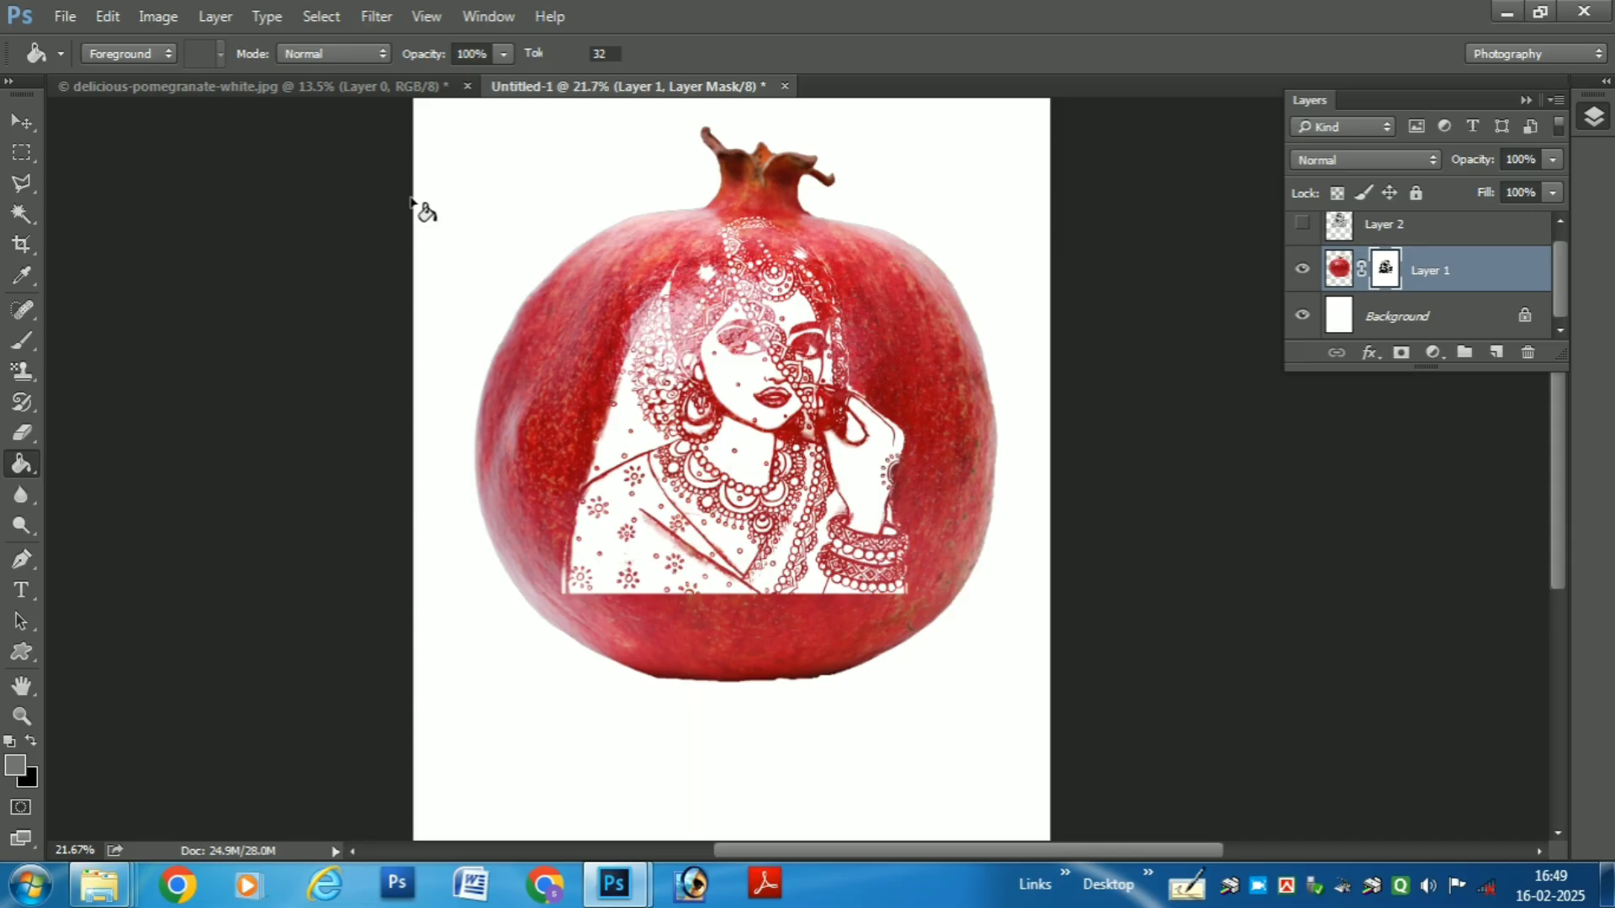
{"action": "left_click", "coordinate": [22, 341]}
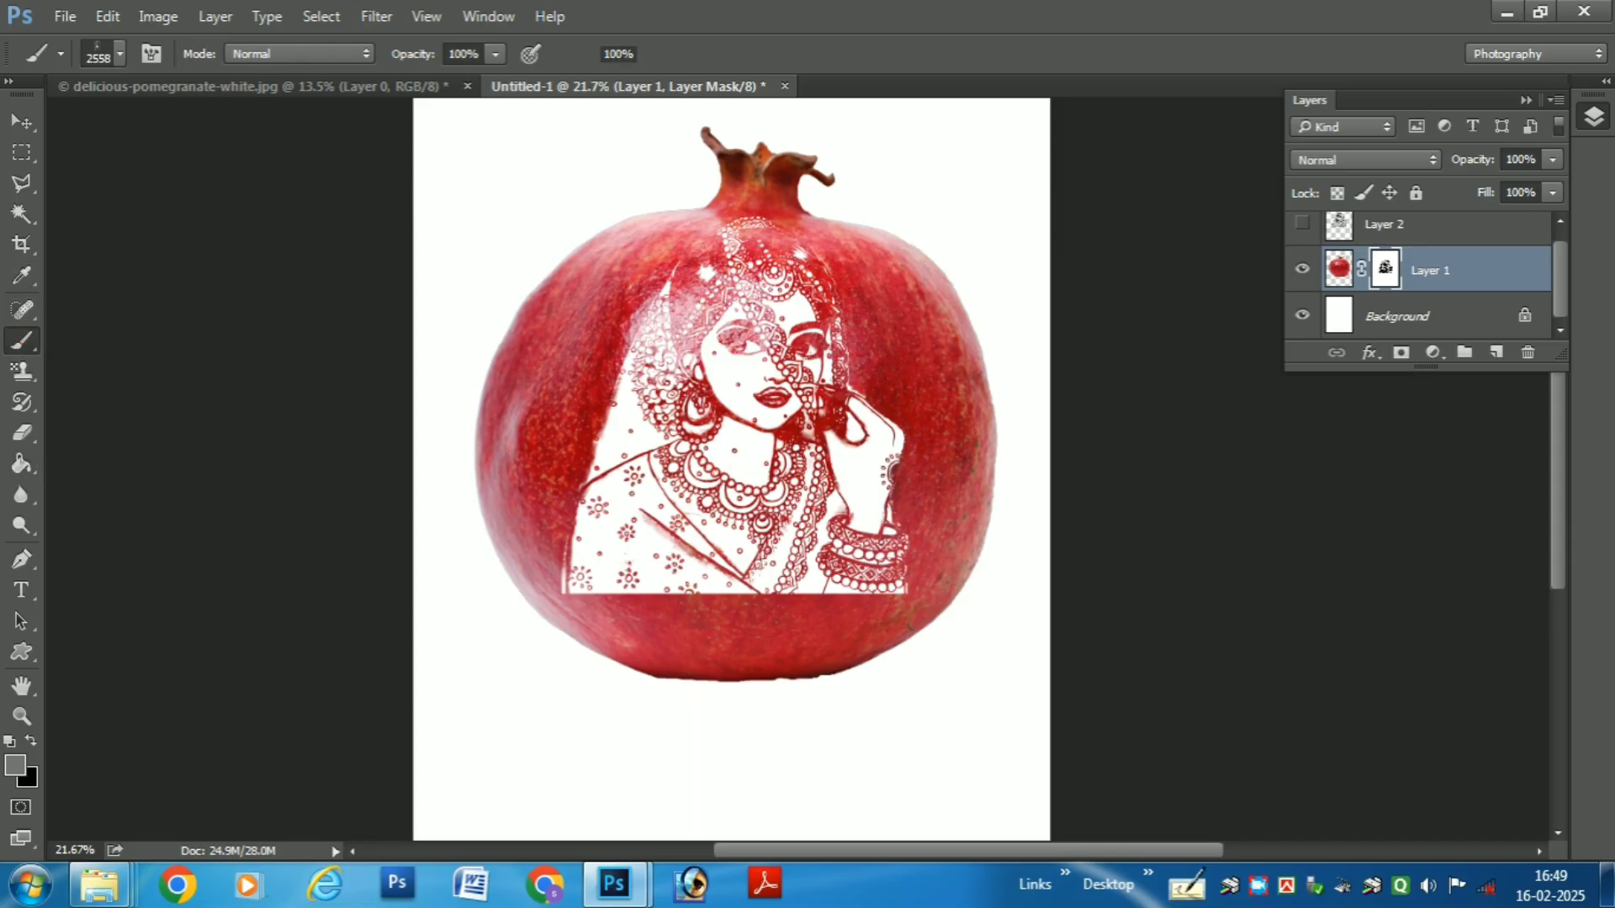
{"action": "right_click", "coordinate": [800, 356]}
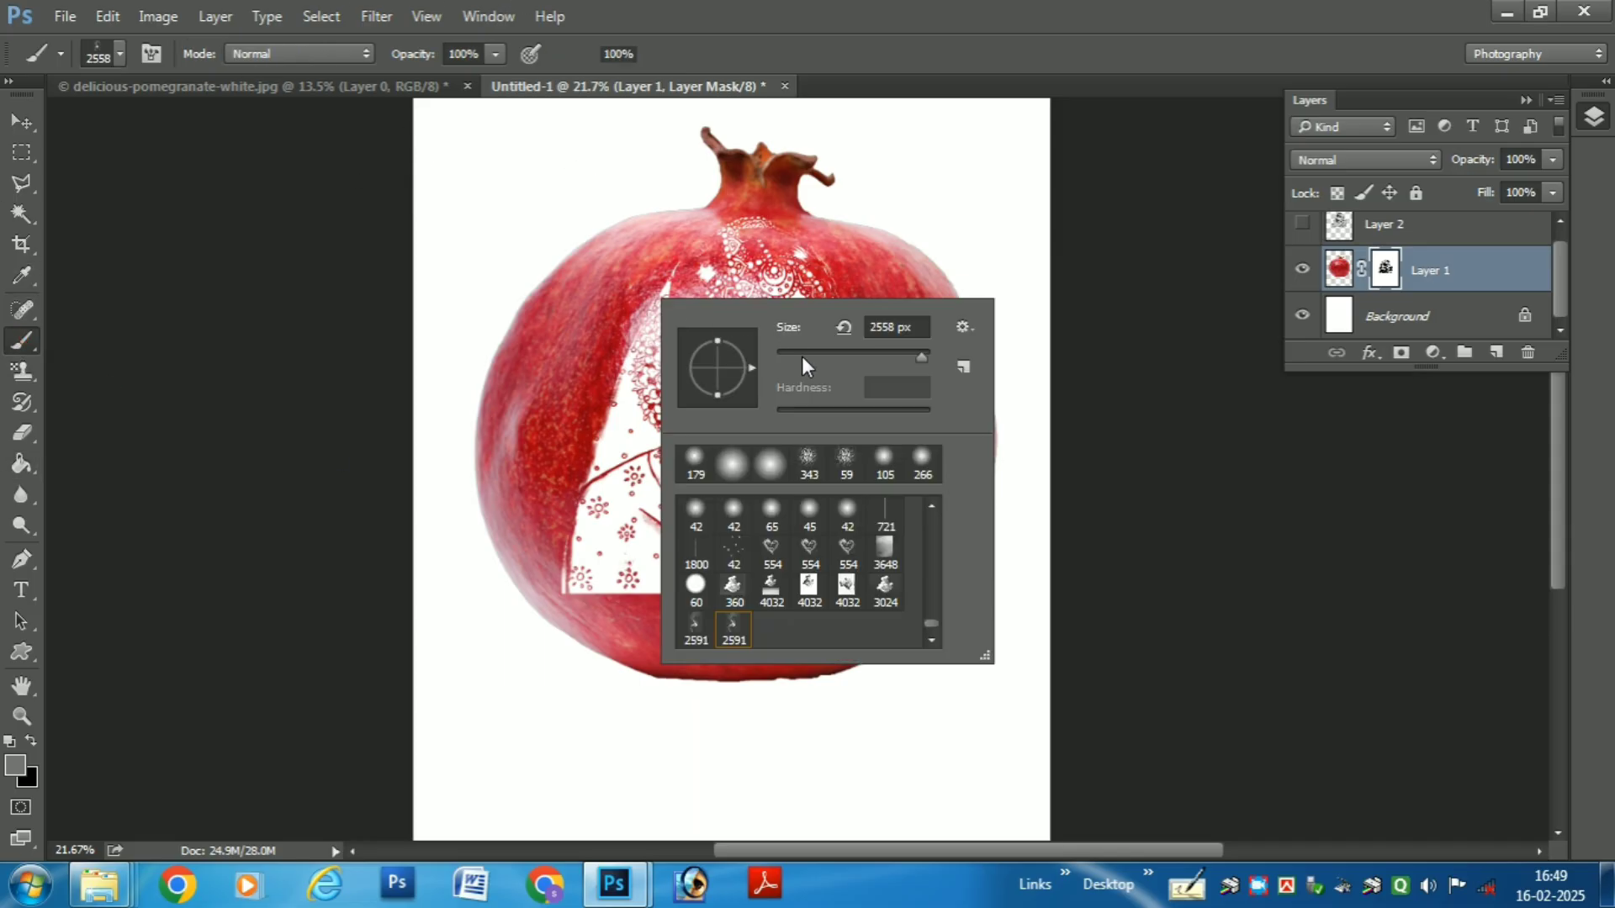
{"action": "left_click_drag", "start_coordinate": [922, 613], "coordinate": [935, 502]}
{"action": "scroll", "coordinate": [865, 566], "scroll_direction": "down", "scroll_amount": 3}
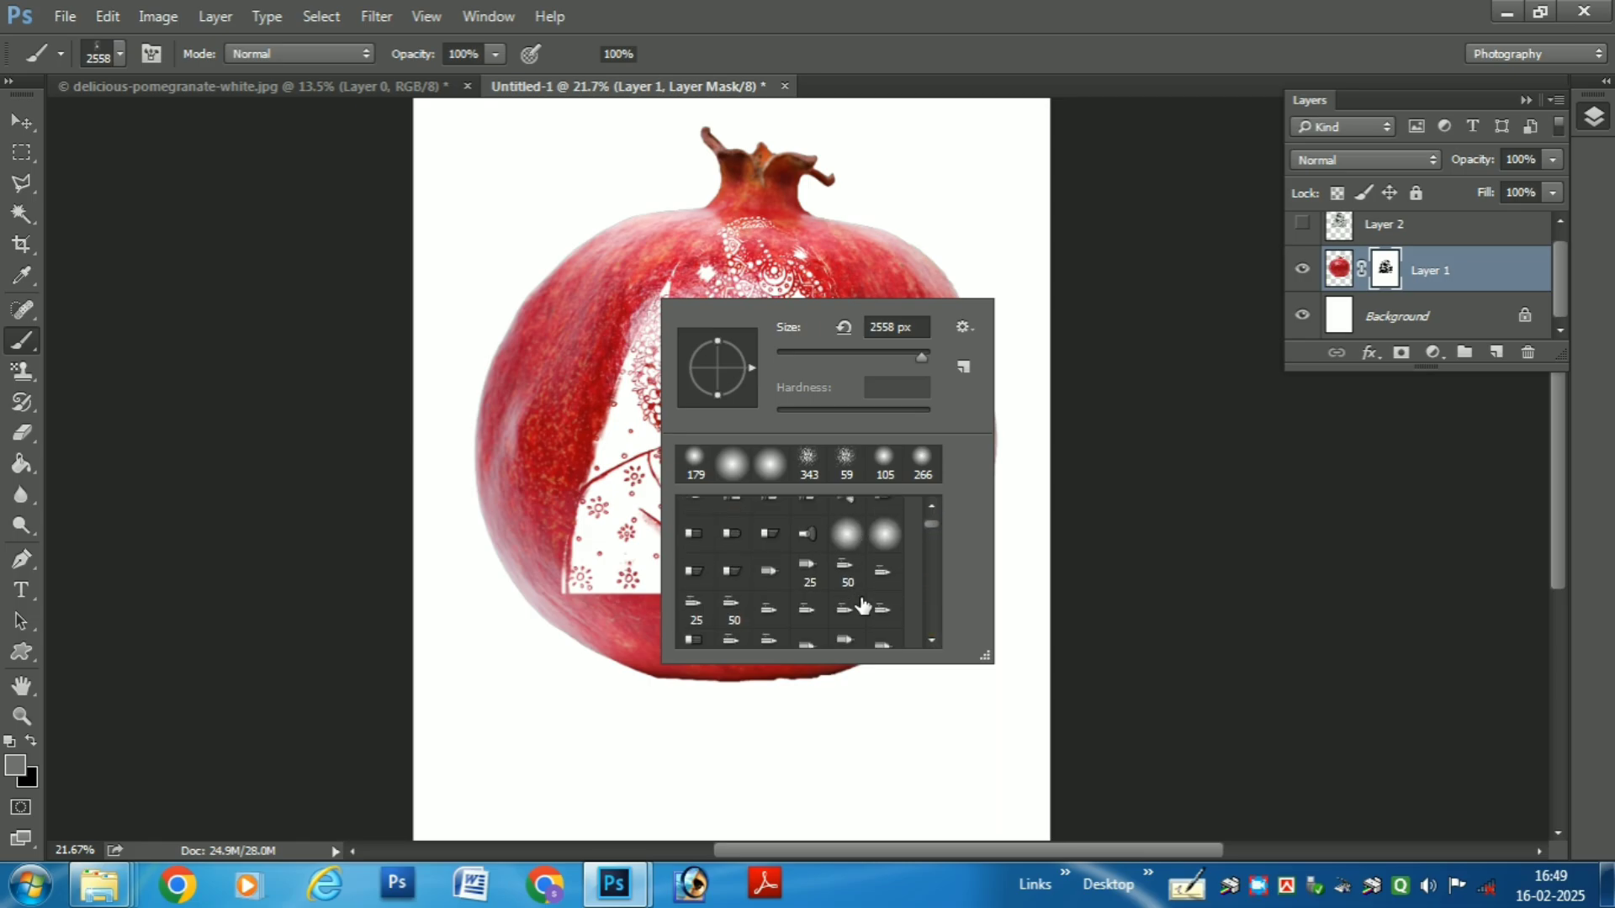
{"action": "scroll", "coordinate": [865, 599], "scroll_direction": "up", "scroll_amount": 3}
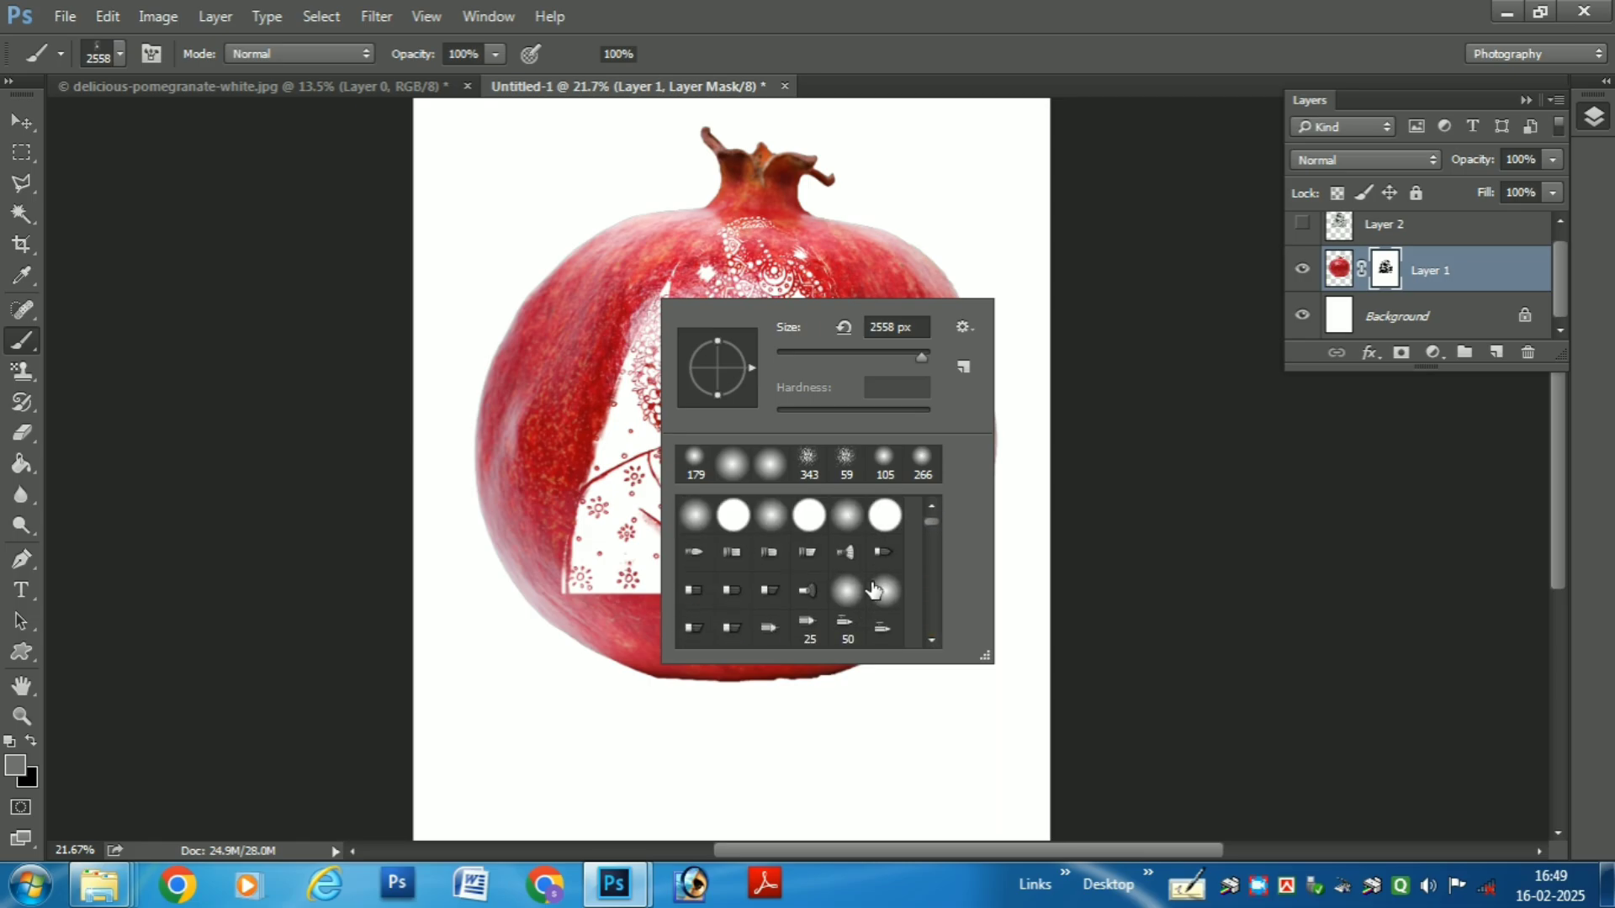
{"action": "left_click", "coordinate": [848, 516]}
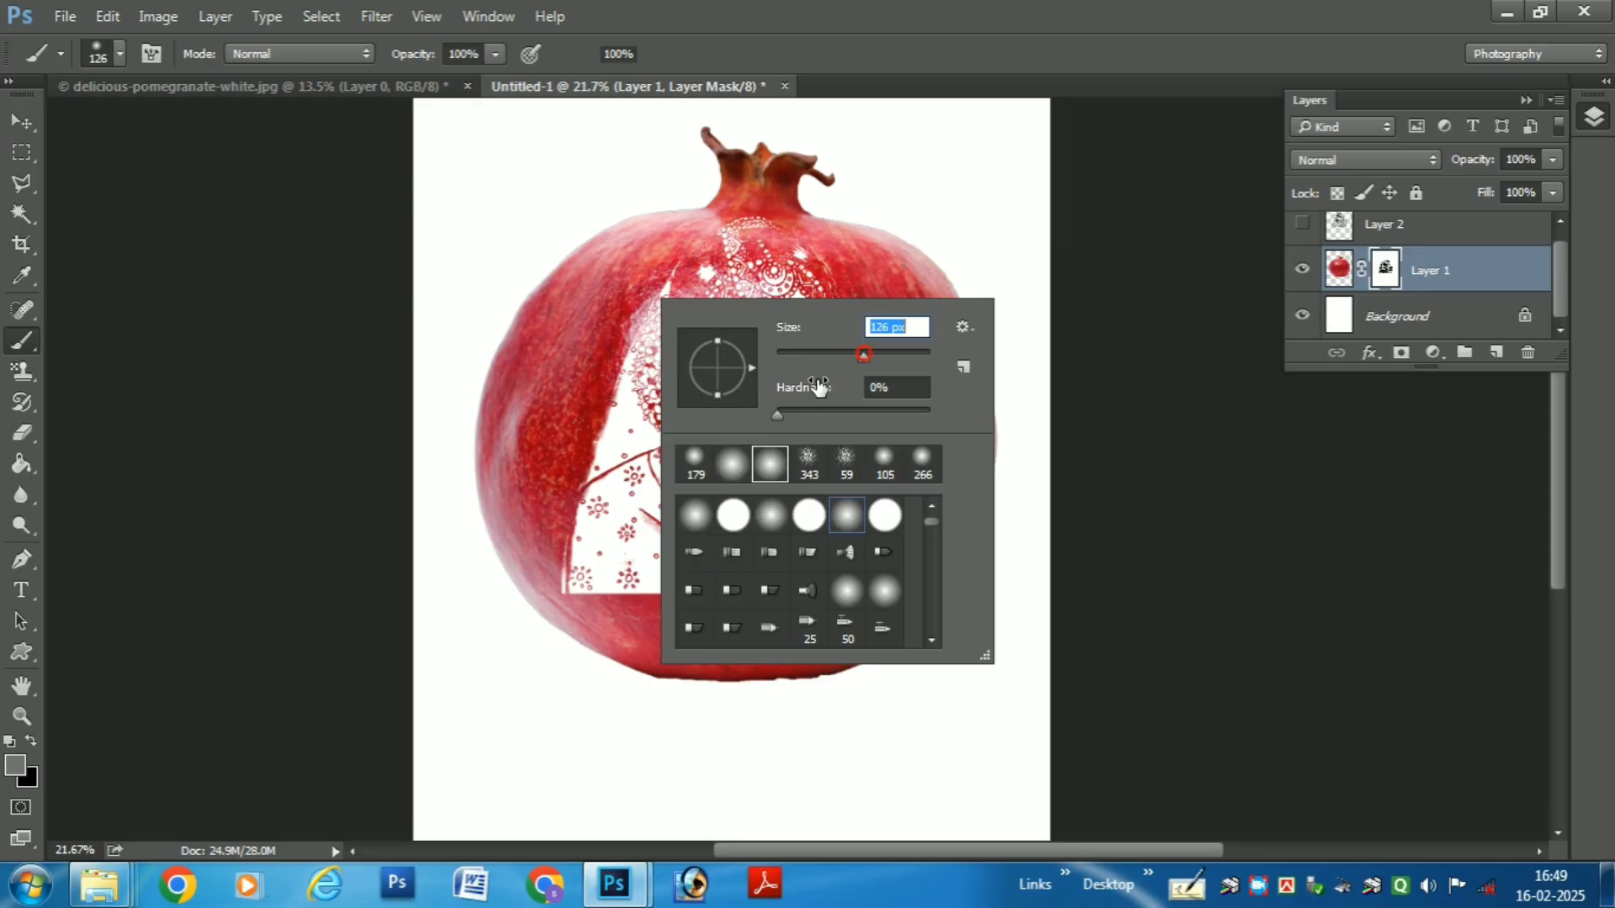
- Try grey and black brush dabs on Layer 1's mask at the sketch's lower-left corner and undo them
{"action": "left_click", "coordinate": [598, 597]}
{"action": "scroll", "coordinate": [577, 604], "scroll_direction": "up", "scroll_amount": 6}
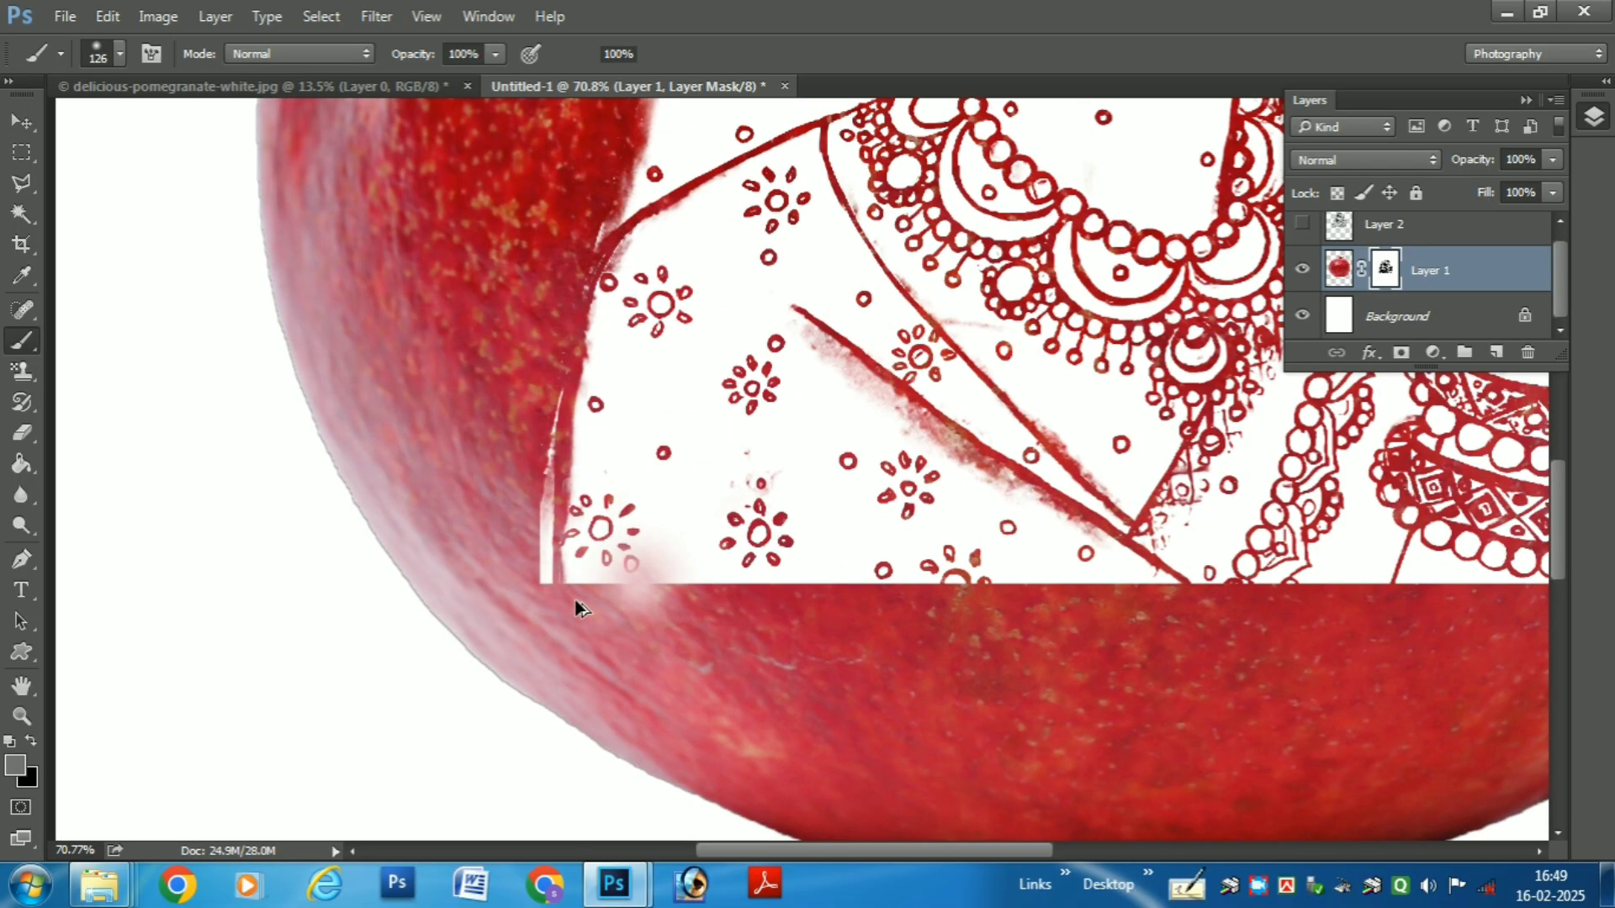
{"action": "key", "text": "ctrl+z"}
{"action": "key", "text": "x"}
{"action": "left_click", "coordinate": [587, 589]}
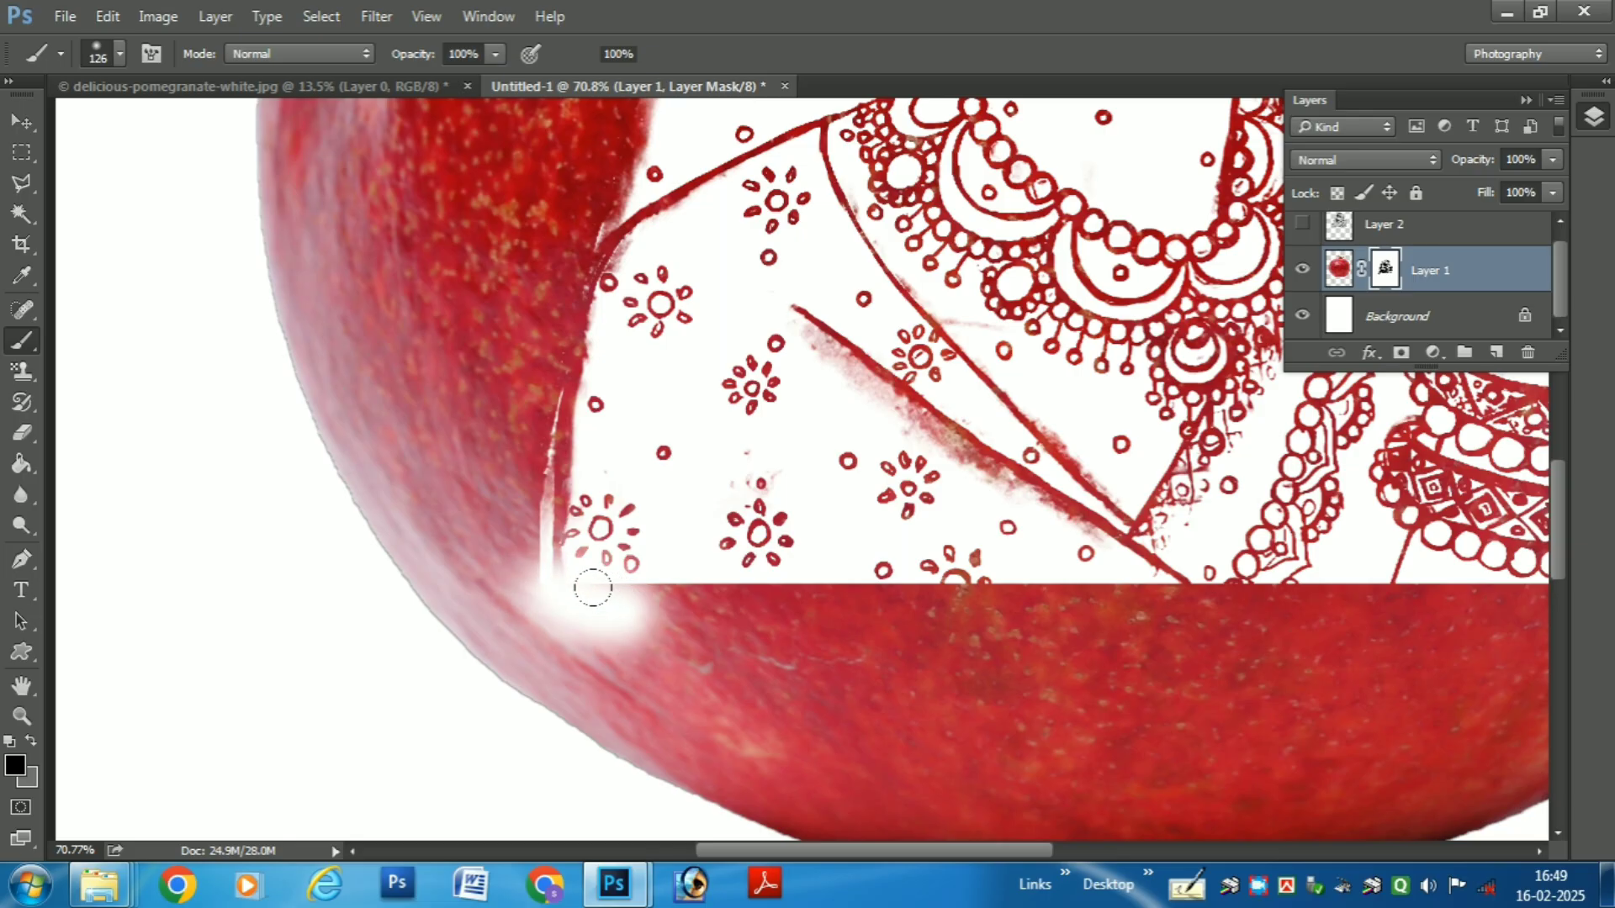
{"action": "key", "text": "x"}
{"action": "key", "text": "ctrl+z"}
{"action": "key", "text": "ctrl+z"}
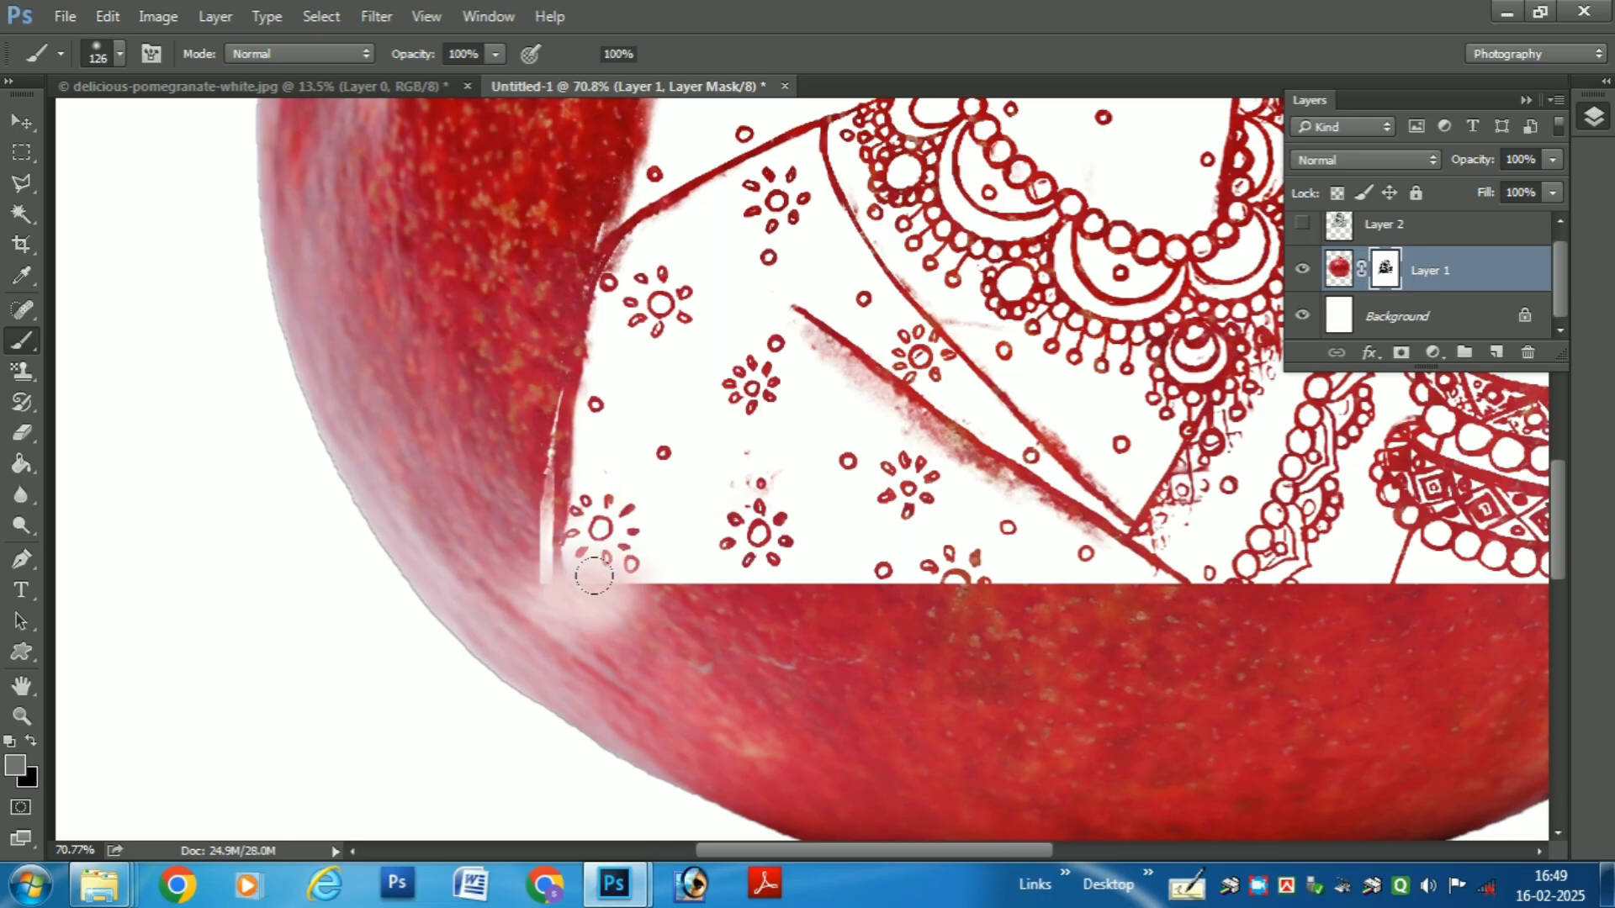
{"action": "key", "text": "ctrl+z"}
- Display Layer 1's mask on its own and brush white along the sketch's lower edge to soften it
{"action": "left_click", "coordinate": [1384, 278], "text": "alt"}
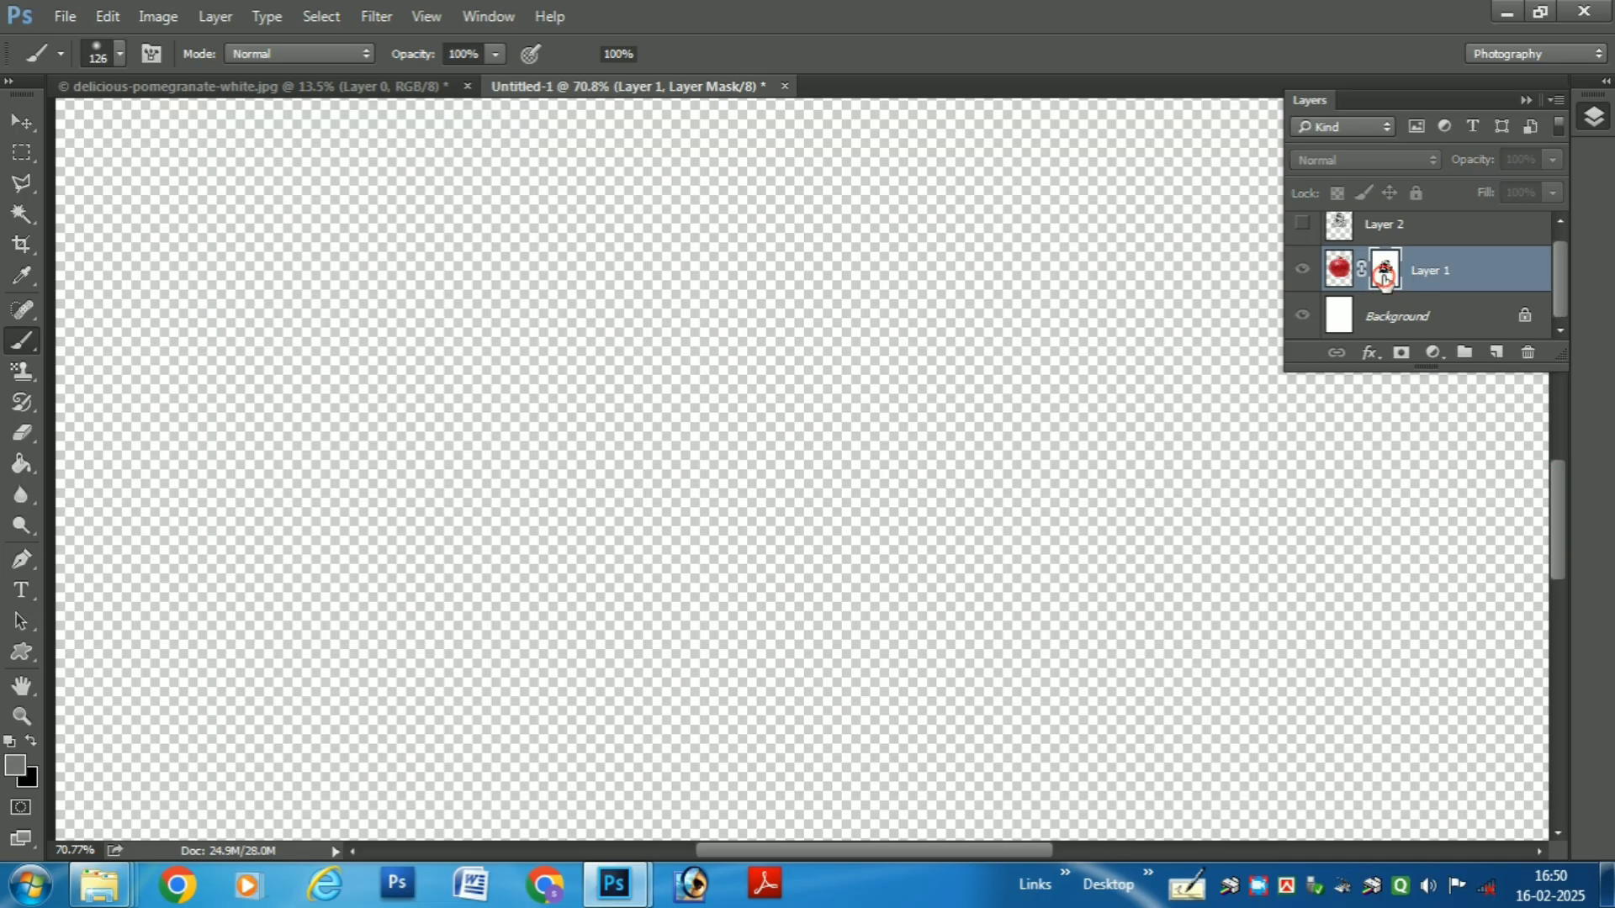
{"action": "left_click", "coordinate": [593, 602]}
{"action": "key", "text": "ctrl+z"}
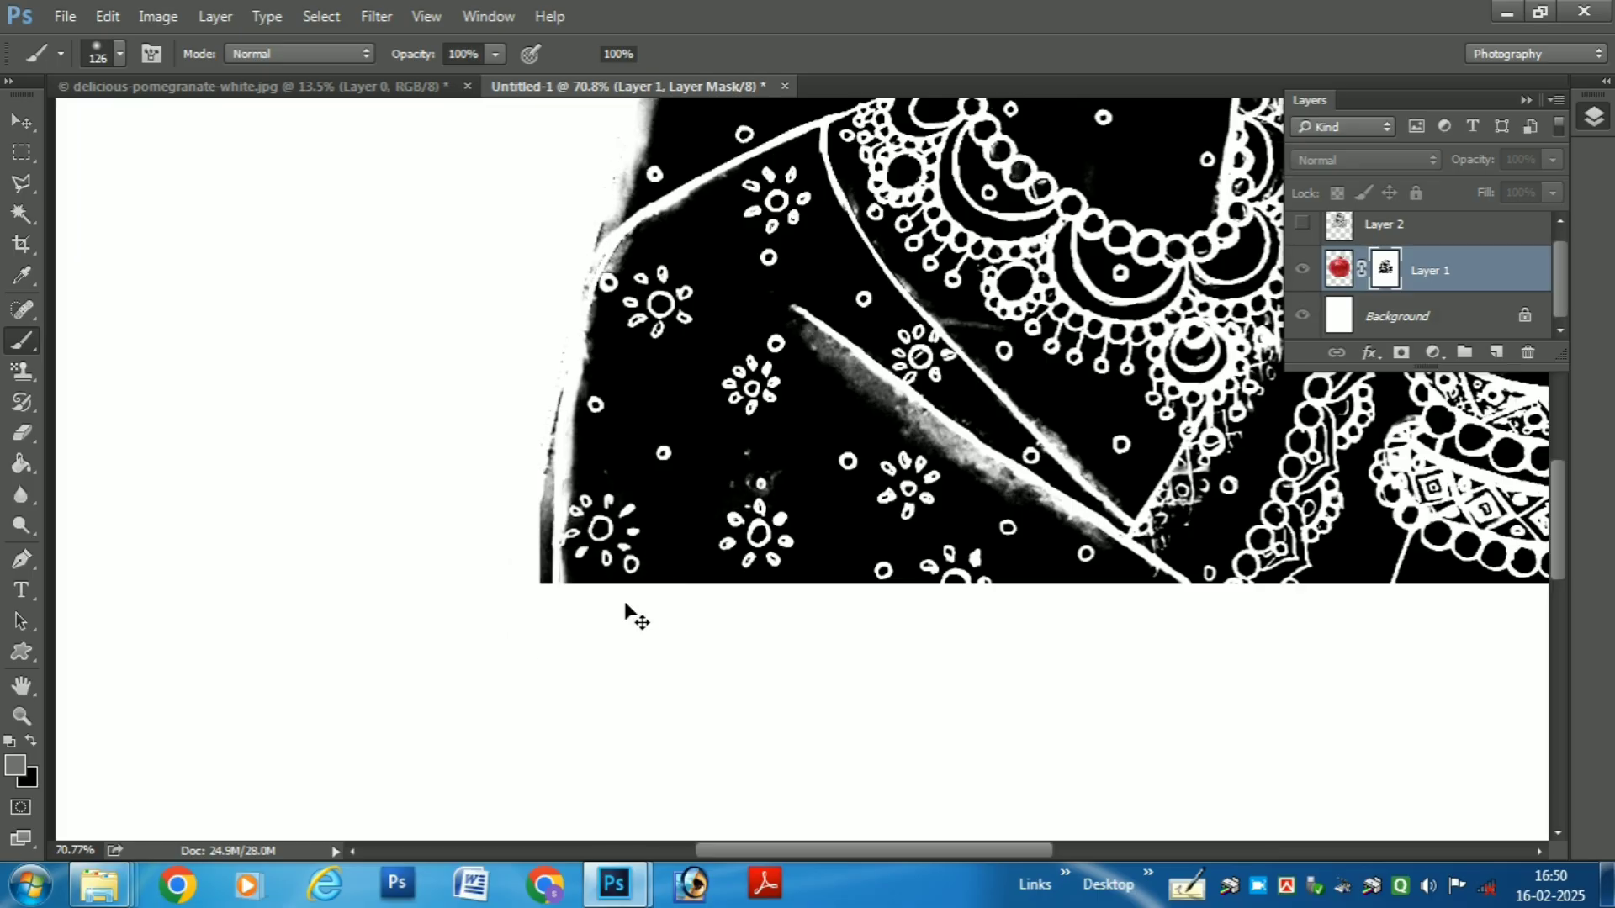
{"action": "right_click", "coordinate": [27, 340]}
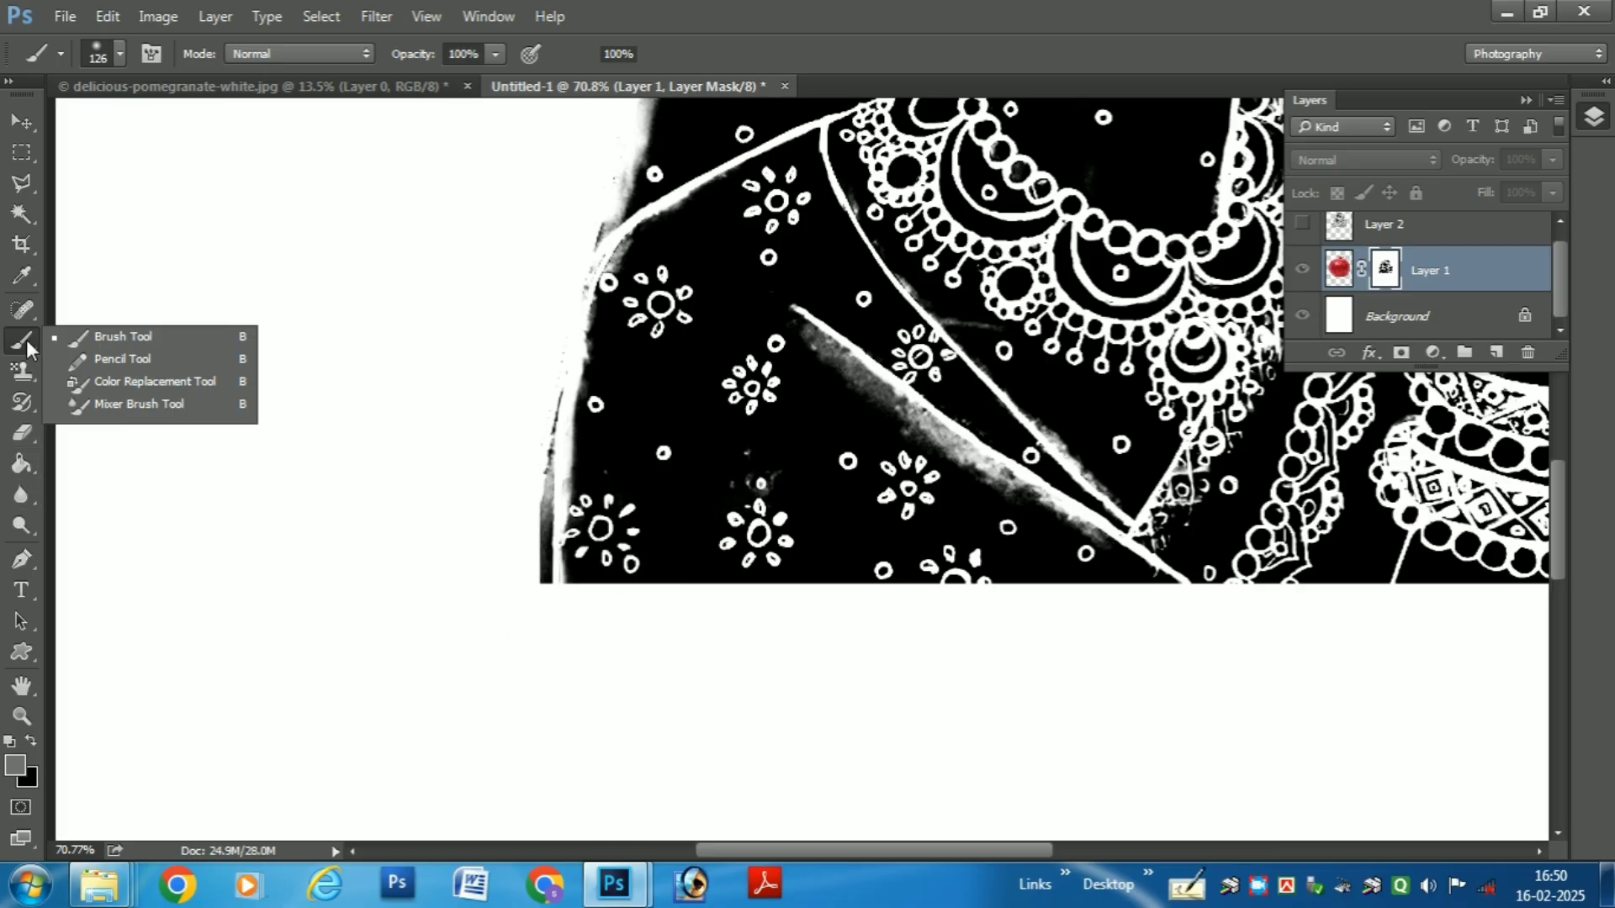
{"action": "left_click", "coordinate": [109, 336]}
{"action": "key", "text": "d"}
{"action": "mouse_move", "coordinate": [527, 568]}
{"action": "left_mouse_down"}
{"action": "mouse_move", "coordinate": [600, 589]}
{"action": "mouse_move", "coordinate": [551, 588]}
{"action": "mouse_move", "coordinate": [735, 616]}
{"action": "mouse_move", "coordinate": [556, 579]}
{"action": "mouse_move", "coordinate": [941, 601]}
{"action": "mouse_move", "coordinate": [789, 586]}
{"action": "mouse_move", "coordinate": [1085, 617]}
{"action": "left_mouse_up"}
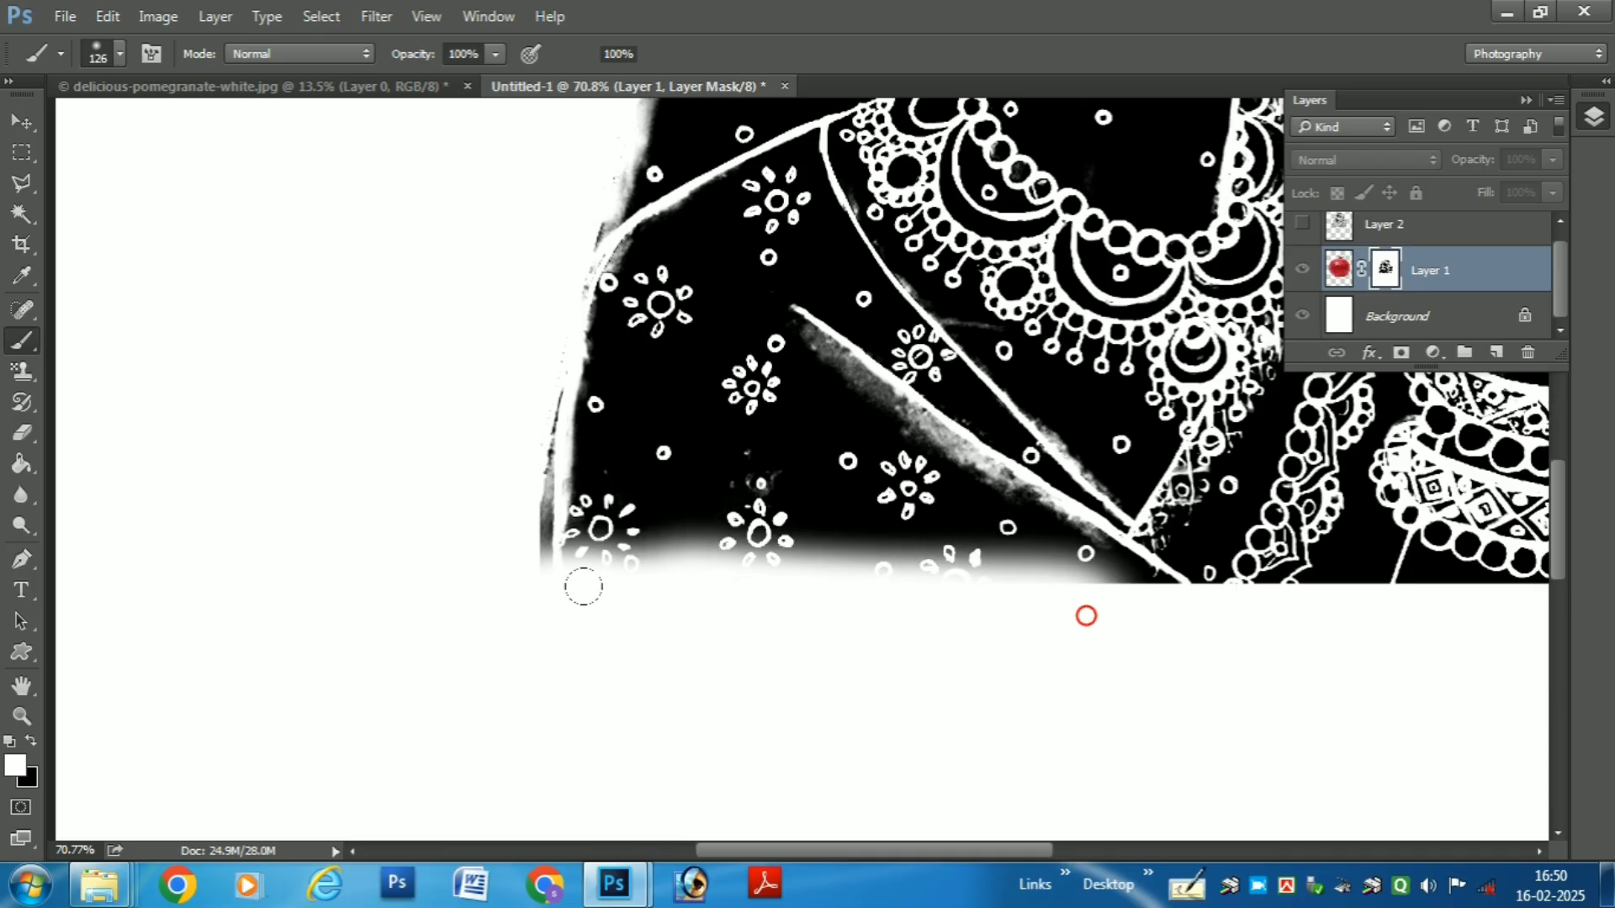
{"action": "left_click_drag", "start_coordinate": [584, 585], "coordinate": [530, 584]}
{"action": "left_click_drag", "start_coordinate": [1117, 616], "coordinate": [1364, 612]}
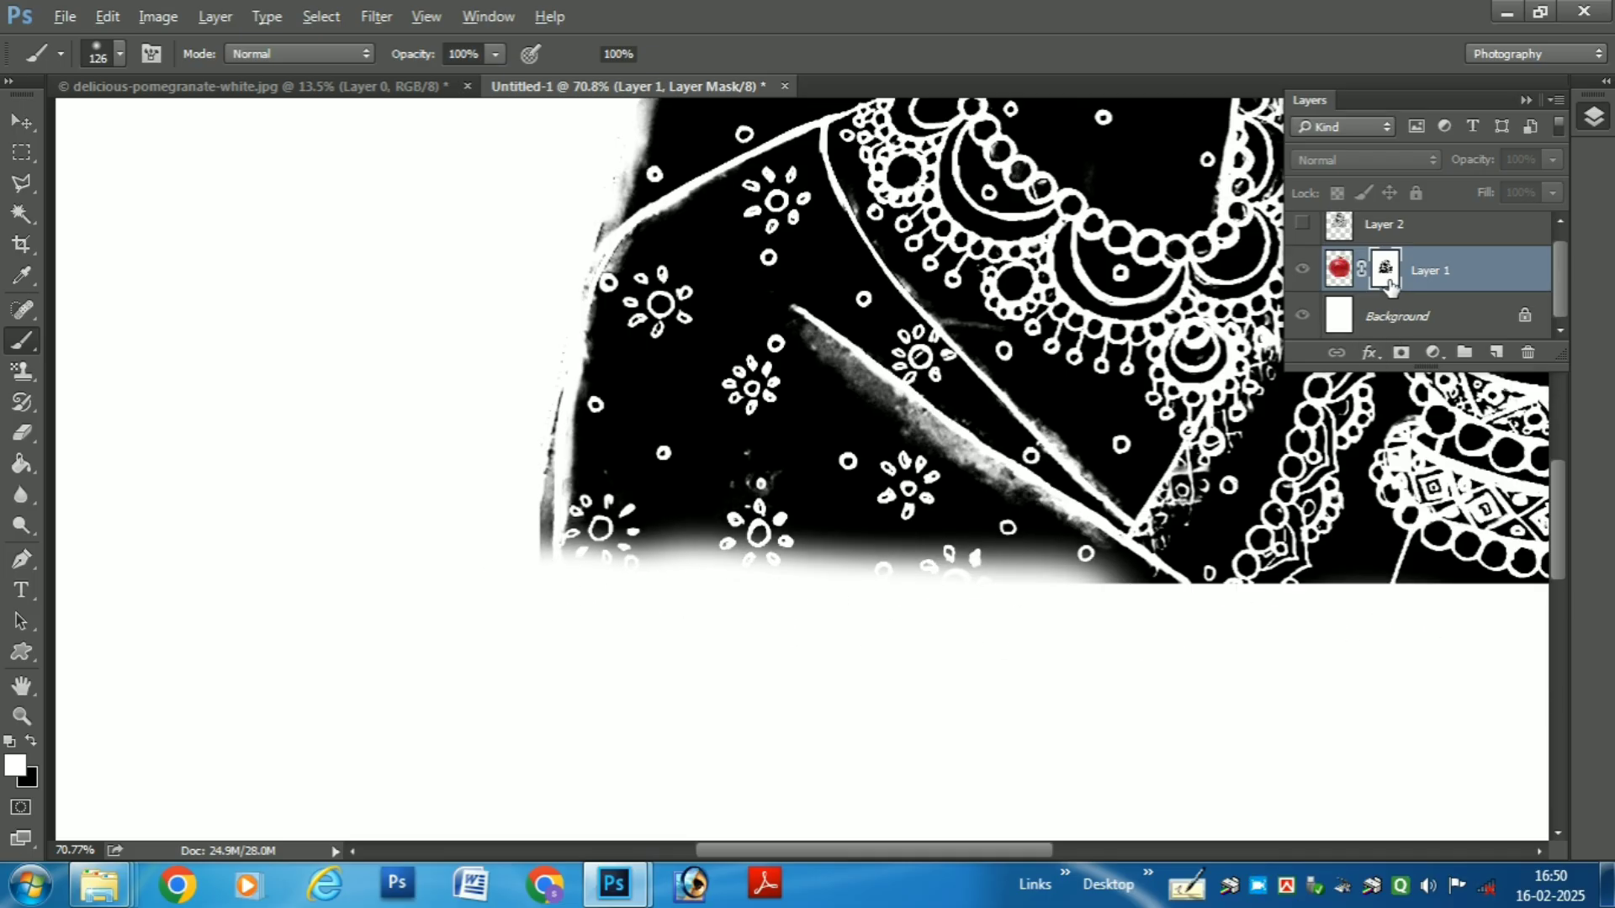
- Return to the normal image view and soften the rest of the carving's lower edge below the bangles
{"action": "left_click", "coordinate": [1388, 282], "text": "alt"}
{"action": "mouse_move", "coordinate": [1106, 597]}
{"action": "left_mouse_down"}
{"action": "mouse_move", "coordinate": [1353, 598]}
{"action": "mouse_move", "coordinate": [783, 633]}
{"action": "mouse_move", "coordinate": [709, 614]}
{"action": "mouse_move", "coordinate": [823, 613]}
{"action": "mouse_move", "coordinate": [700, 612]}
{"action": "mouse_move", "coordinate": [1017, 620]}
{"action": "left_mouse_up"}
{"action": "left_click_drag", "start_coordinate": [397, 671], "coordinate": [851, 728]}
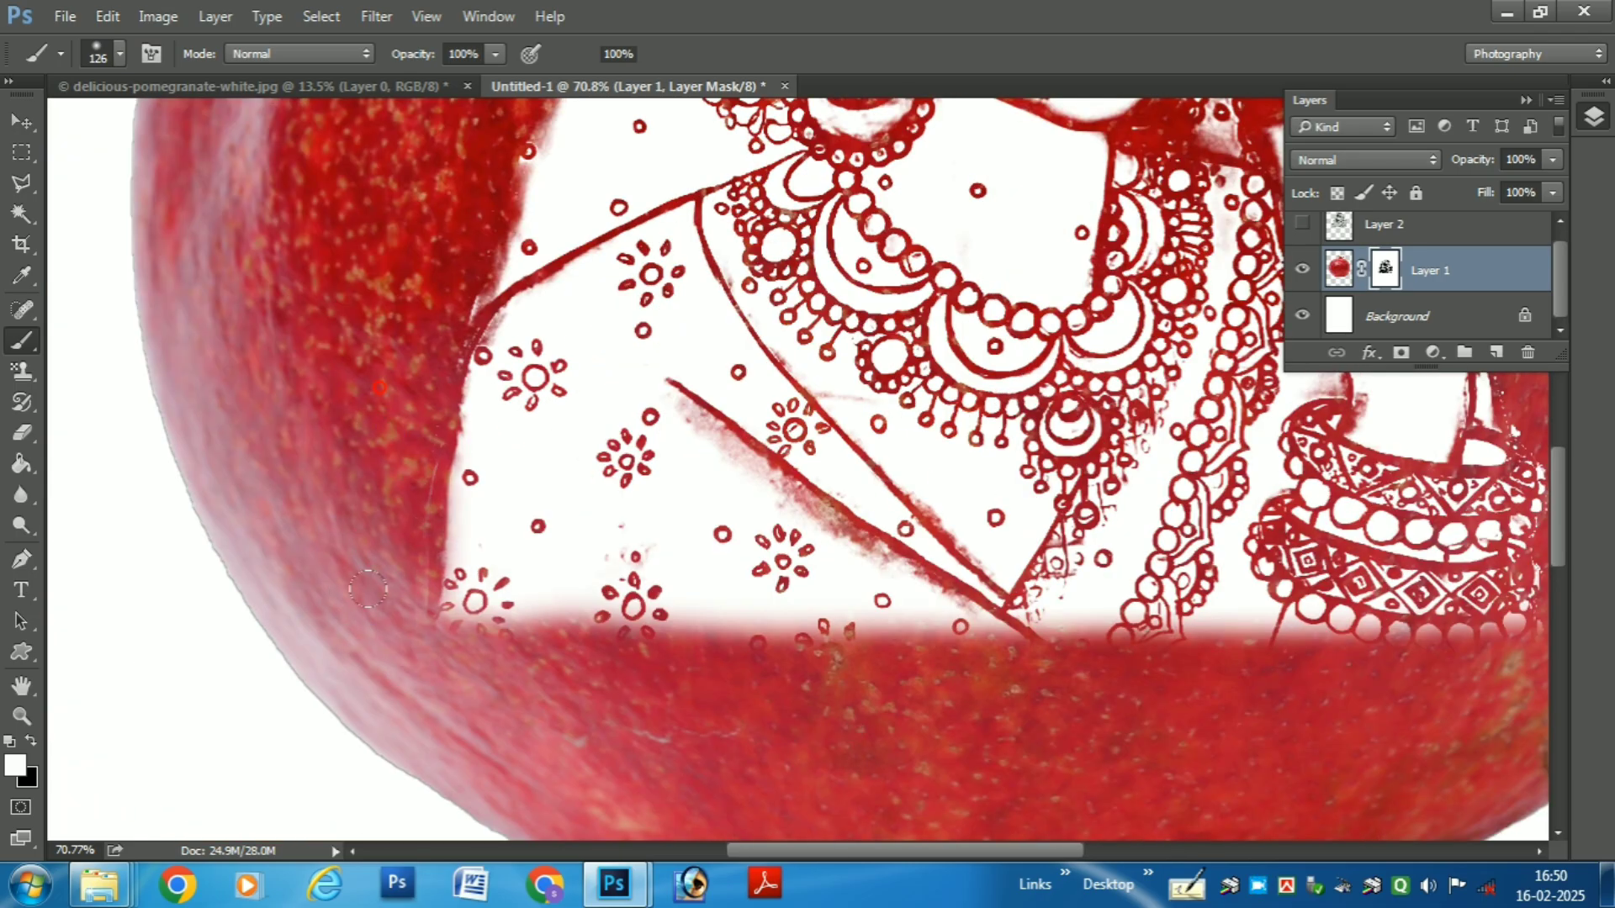
{"action": "scroll", "coordinate": [607, 355], "scroll_direction": "down", "scroll_amount": 5}
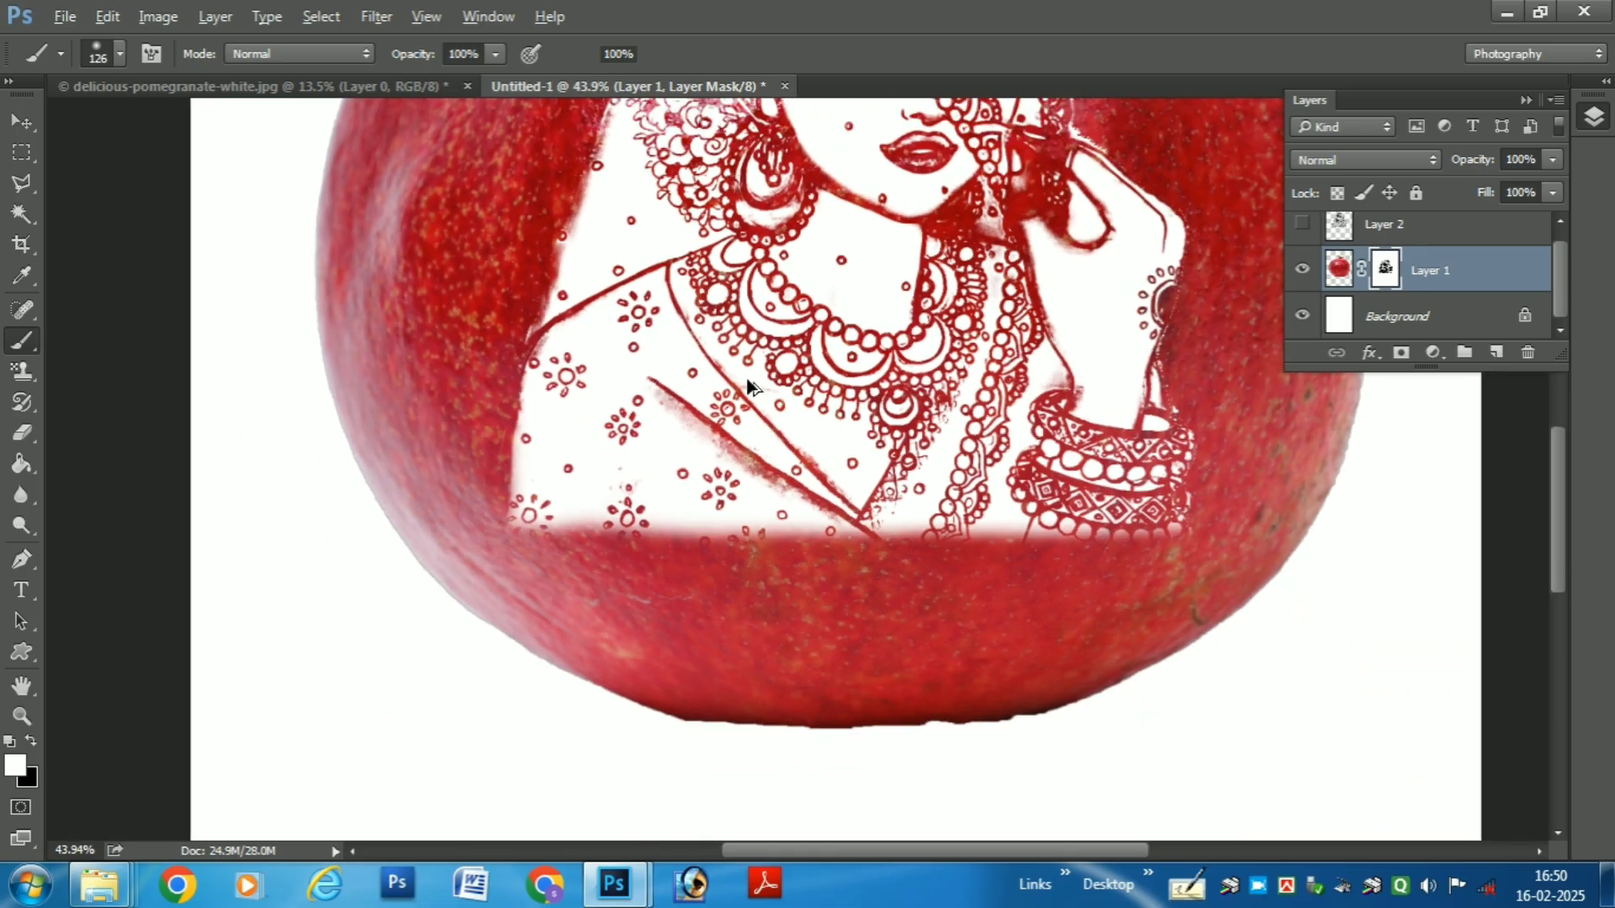
{"action": "left_click_drag", "start_coordinate": [1061, 333], "coordinate": [971, 702]}
{"action": "scroll", "coordinate": [913, 370], "scroll_direction": "down", "scroll_amount": 2}
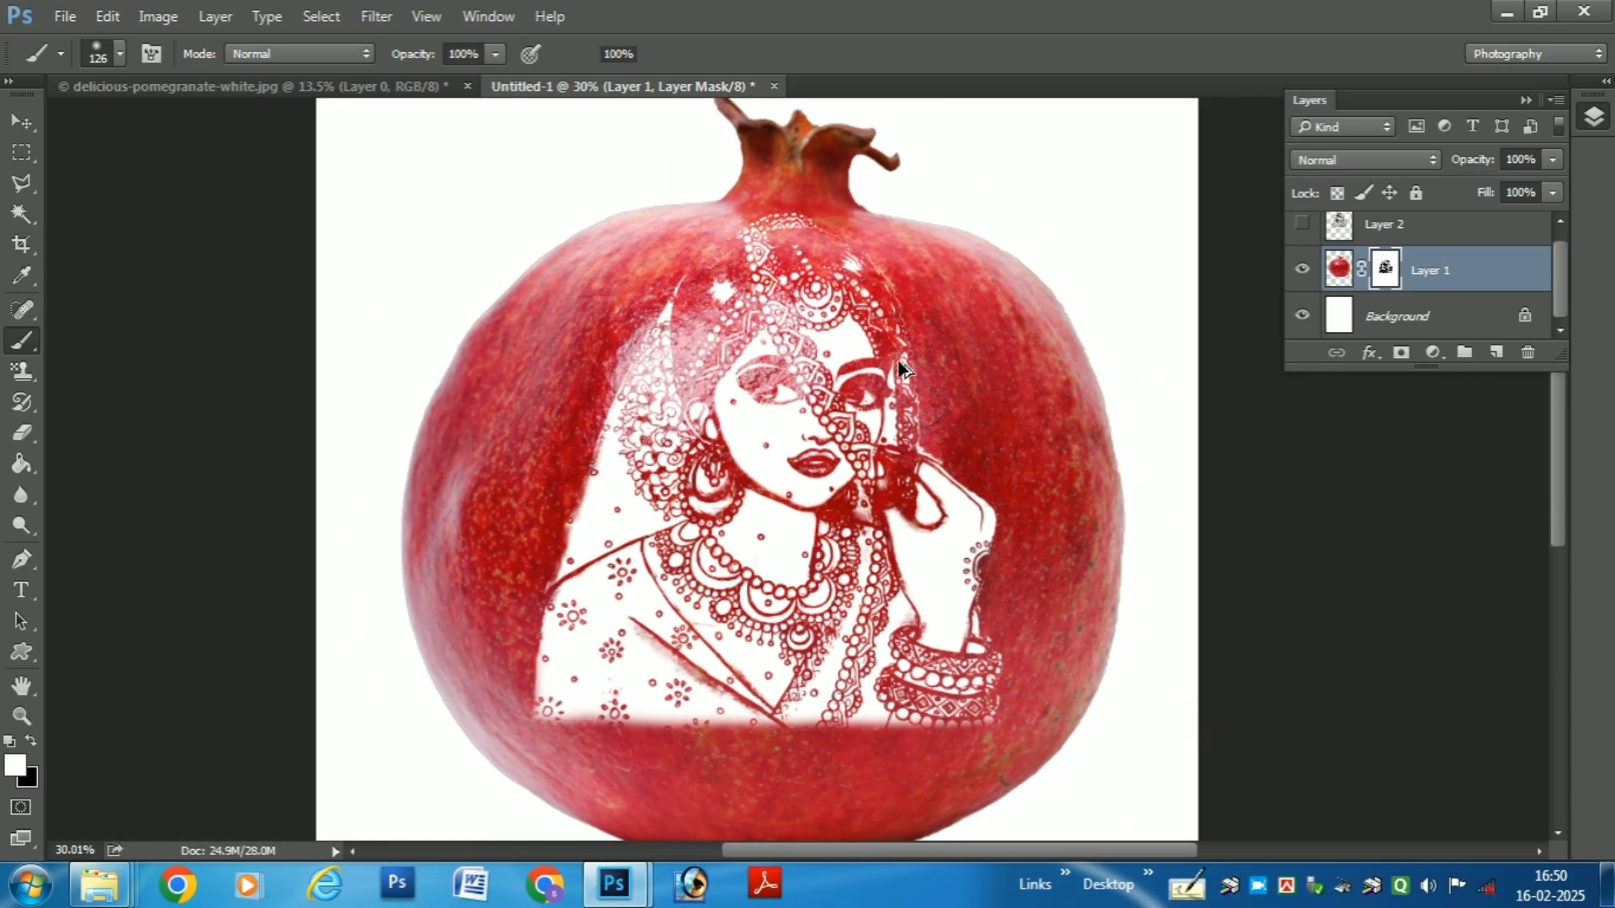
{"action": "scroll", "coordinate": [951, 458], "scroll_direction": "down", "scroll_amount": 2}
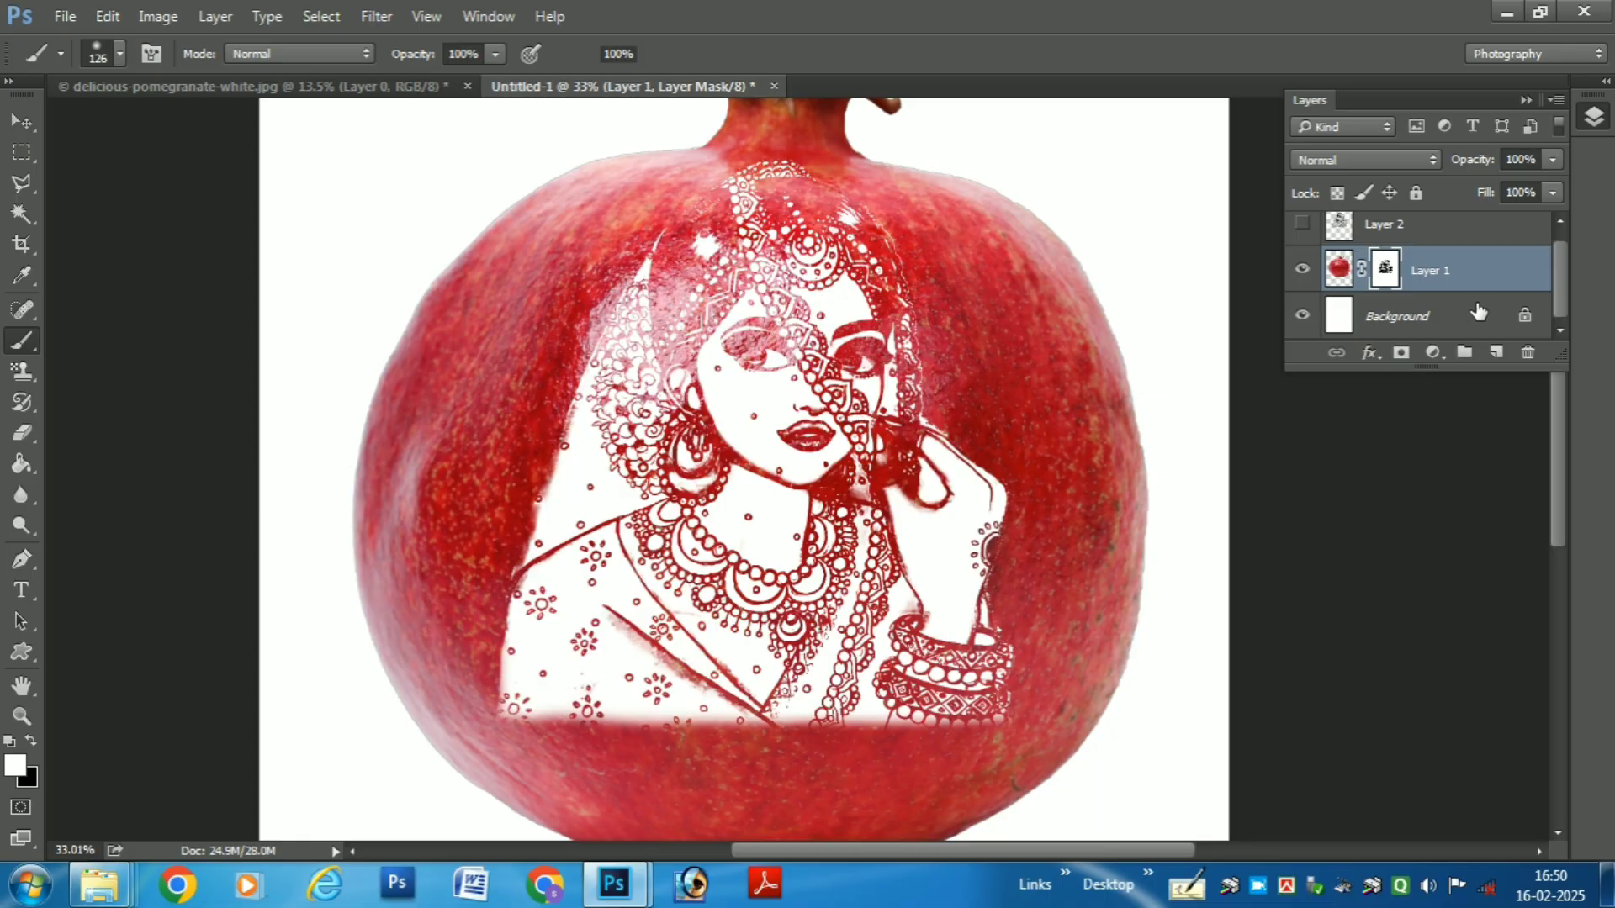